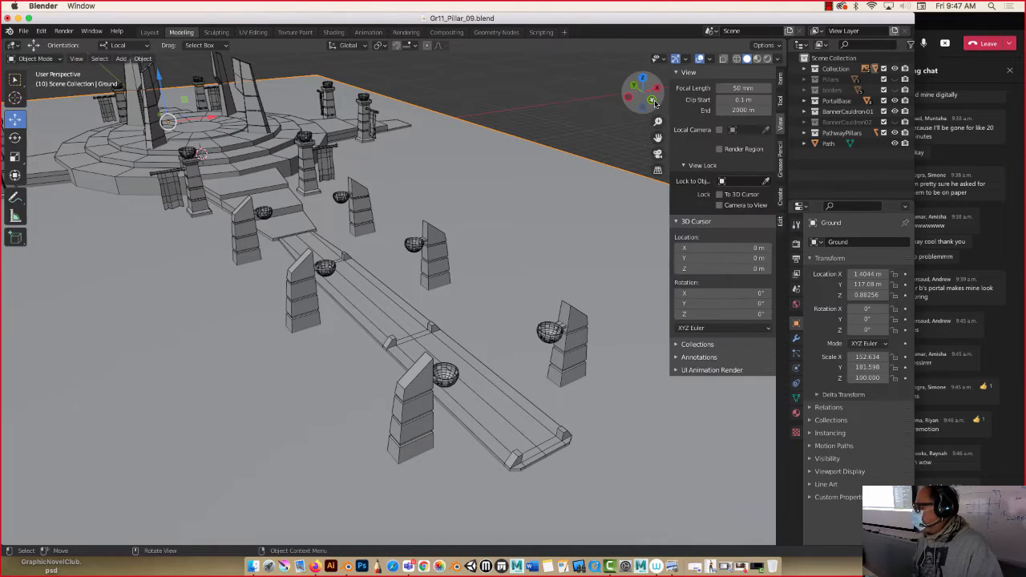
Hide the 3D viewport's sidebar.
key("n")
key("n")
key("n")
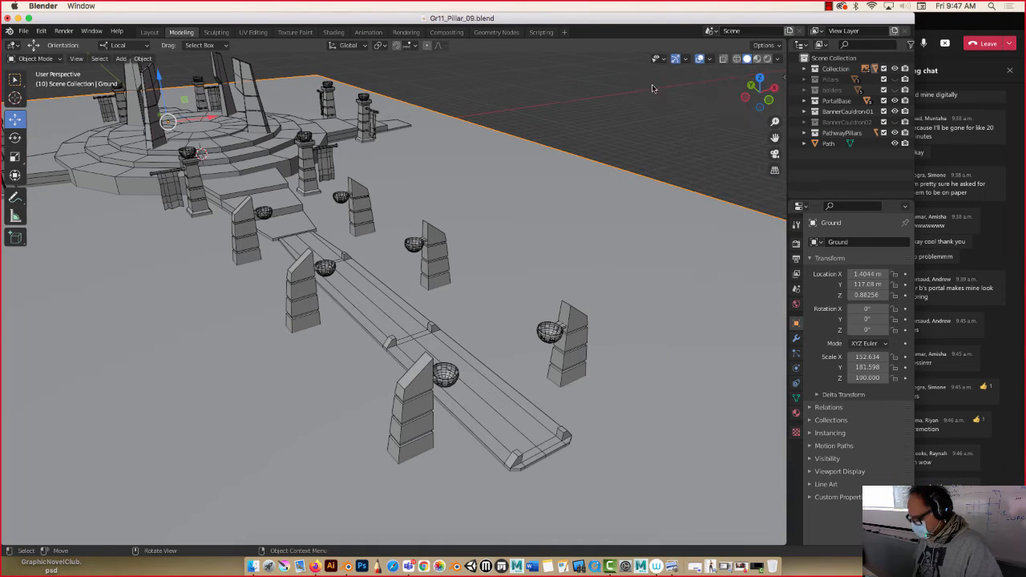
Lower the wireframe overlay opacity in the 3D viewport to about 0.49.
middle_click_drag(130, 204, 363, 152)
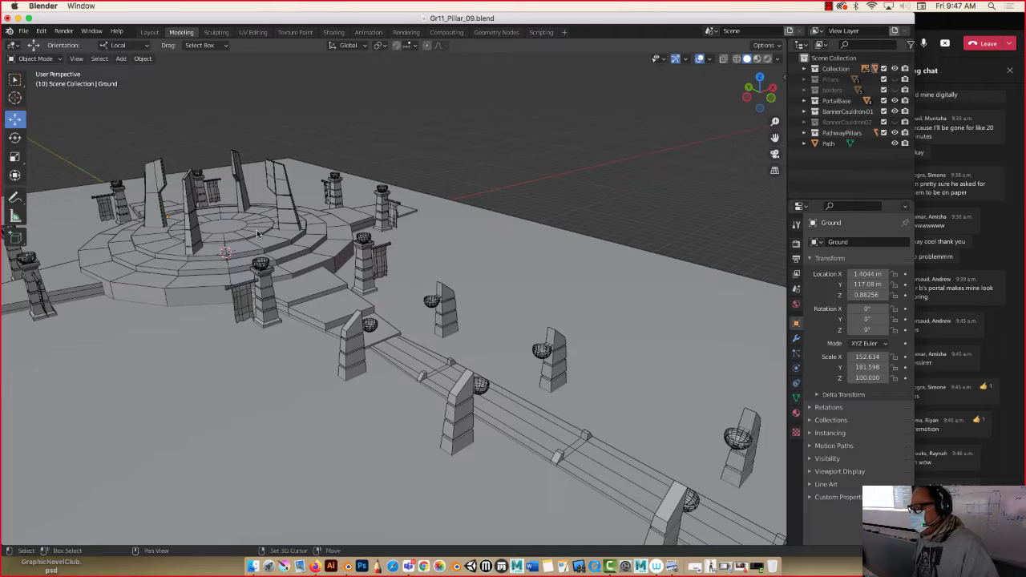
middle_click_drag(258, 233, 322, 221, "shift")
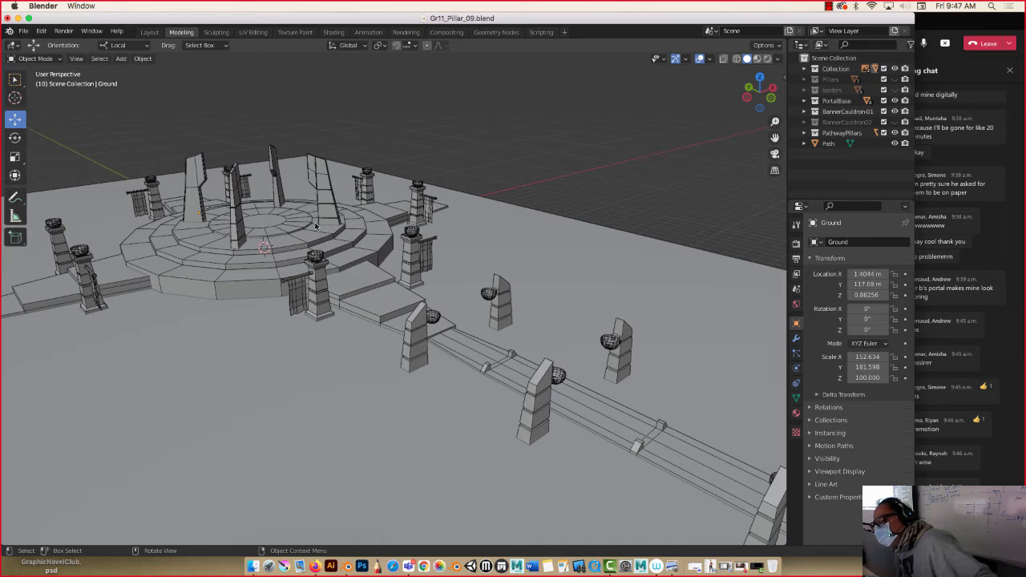
scroll(268, 160, "up", 5)
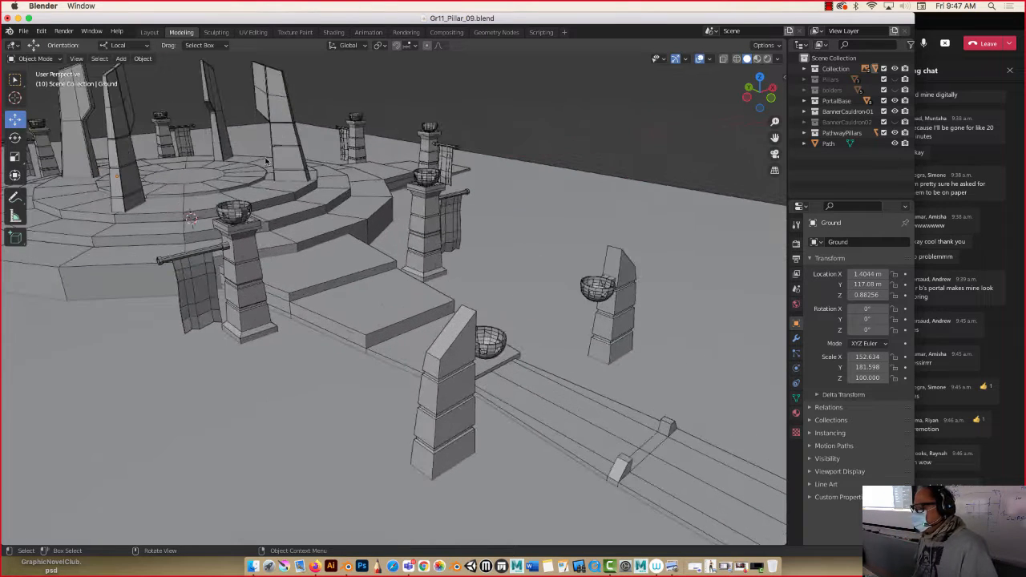
left_click(707, 60)
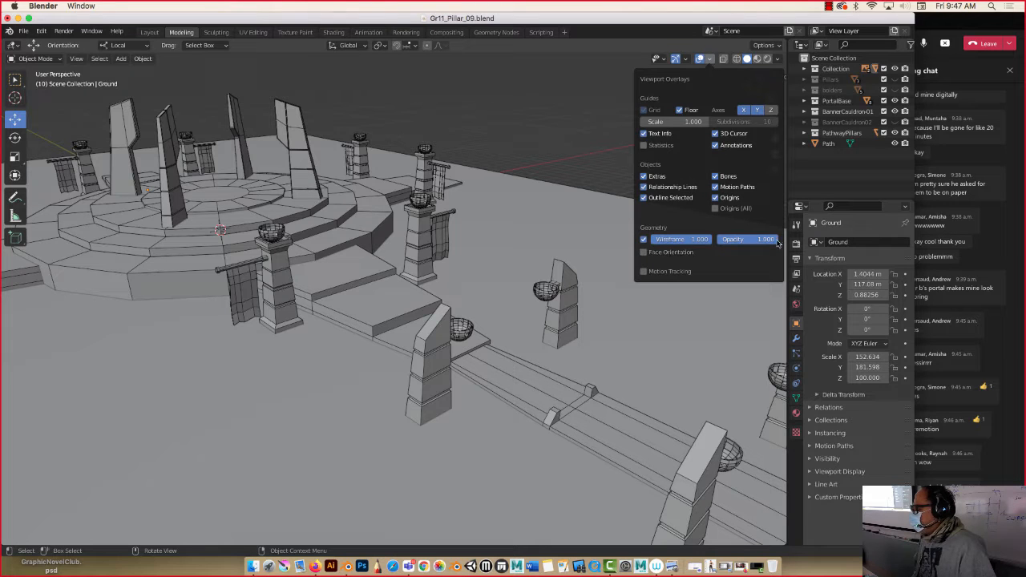
left_click_drag(775, 239, 745, 239)
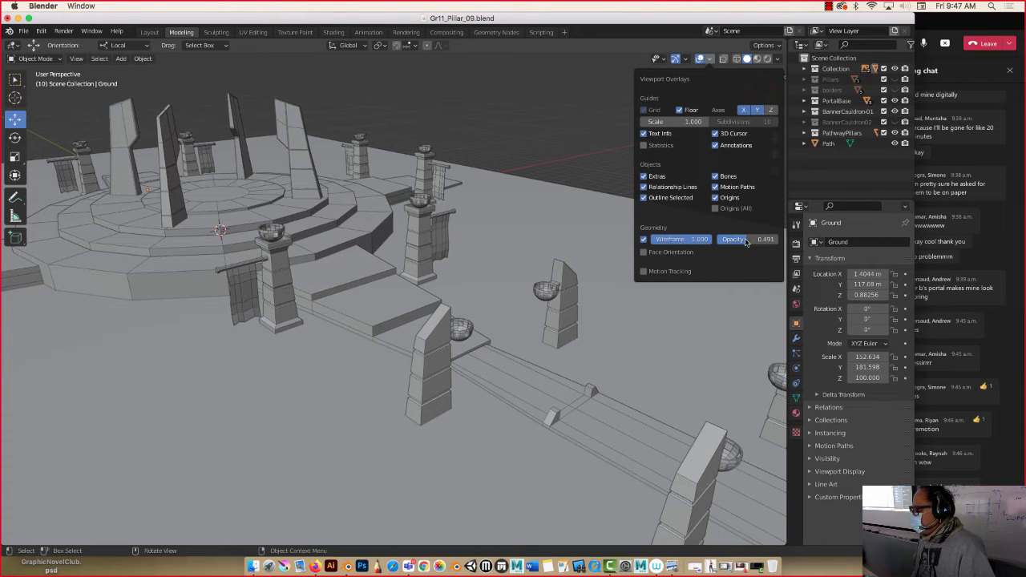
Toggle the view to orthographic and back to perspective, and set the wireframe overlay opacity to 1.000.
left_click(775, 170)
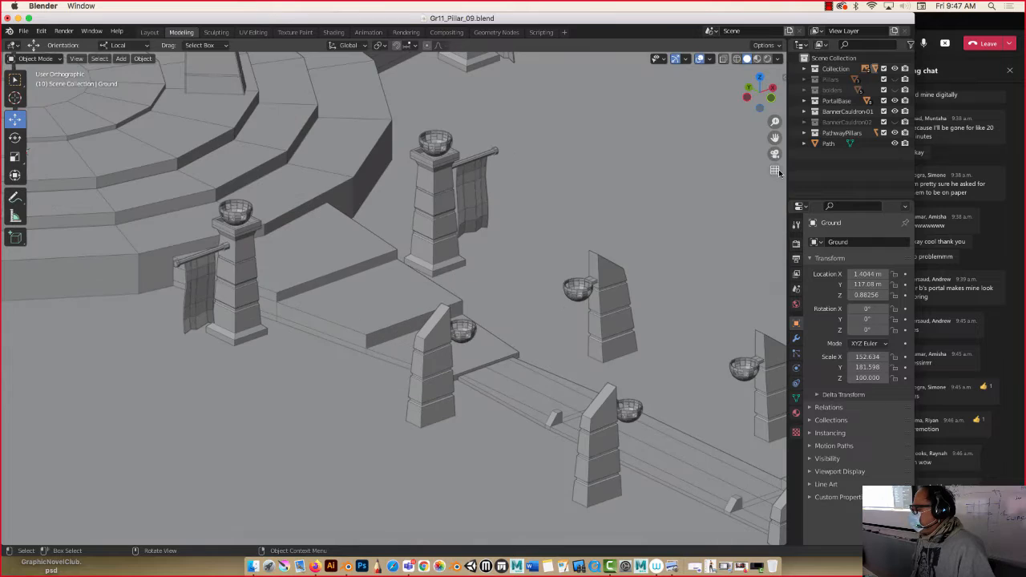
left_click(775, 171)
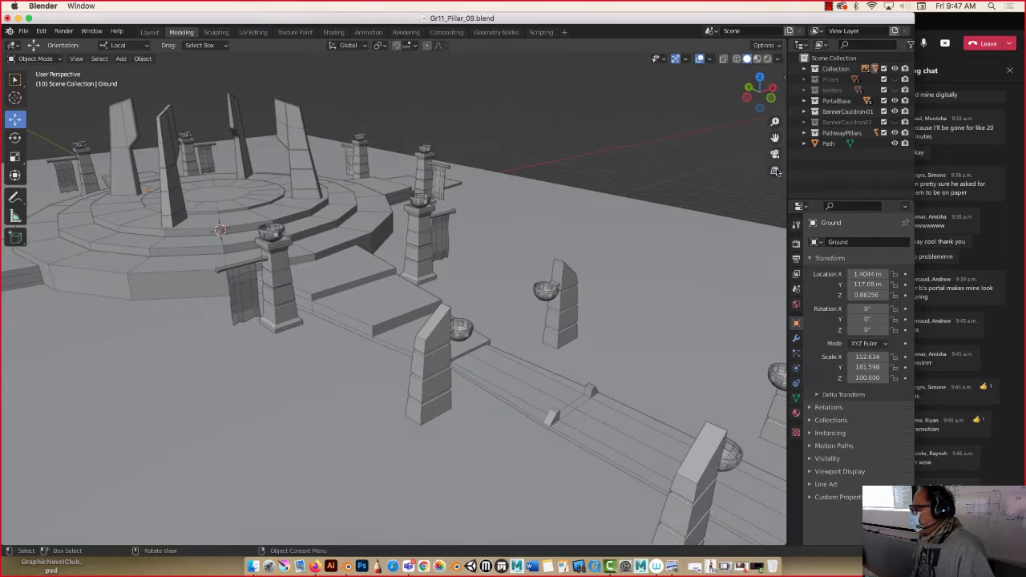
left_click(708, 59)
left_click_drag(738, 239, 773, 240)
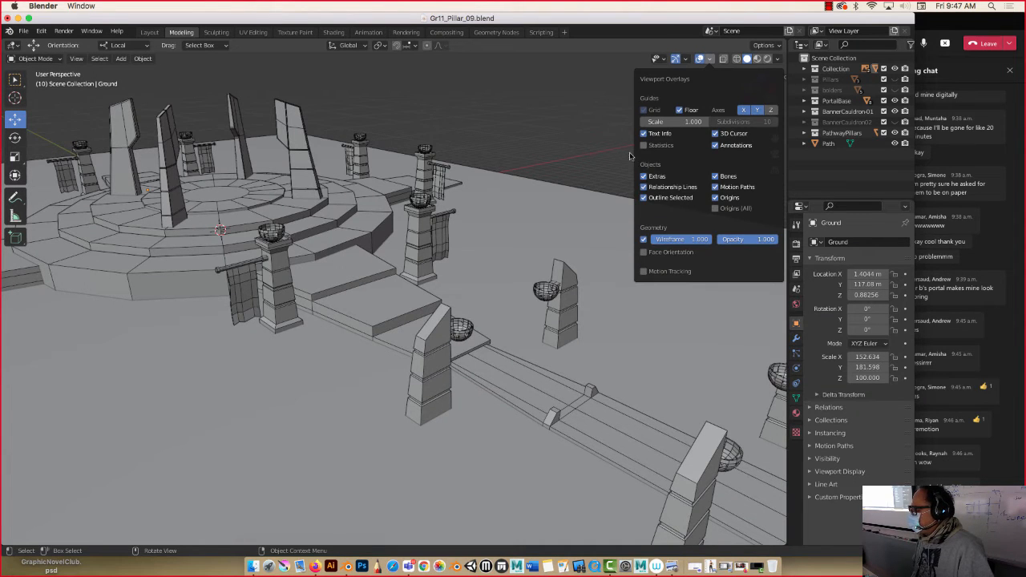
left_click(682, 59)
left_click(709, 61)
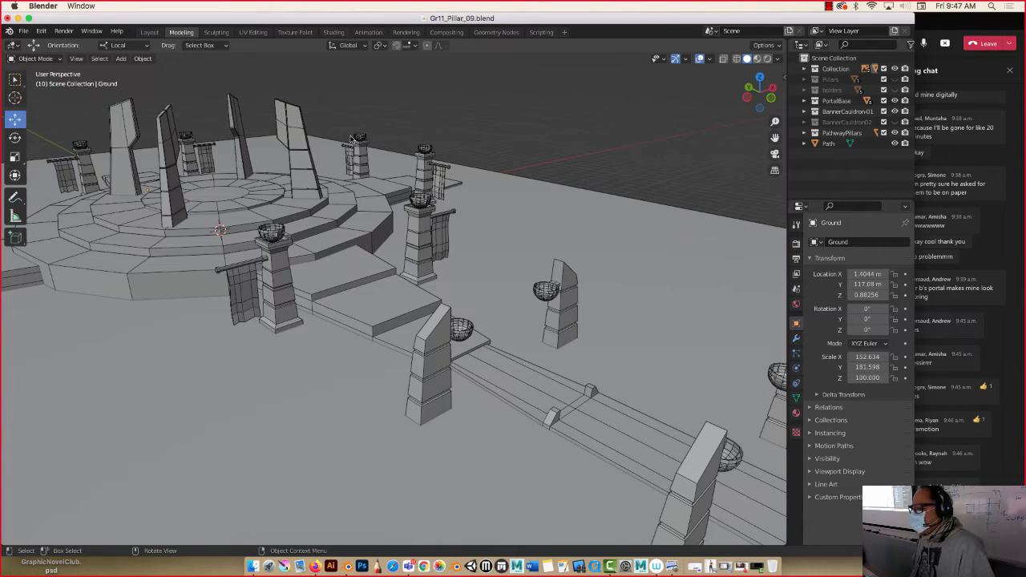
Frame the whole portal platform with its surrounding pillars from a high angle and mark out that area of the viewport.
middle_click_drag(353, 139, 561, 208, "shift")
middle_click_drag(410, 225, 393, 233)
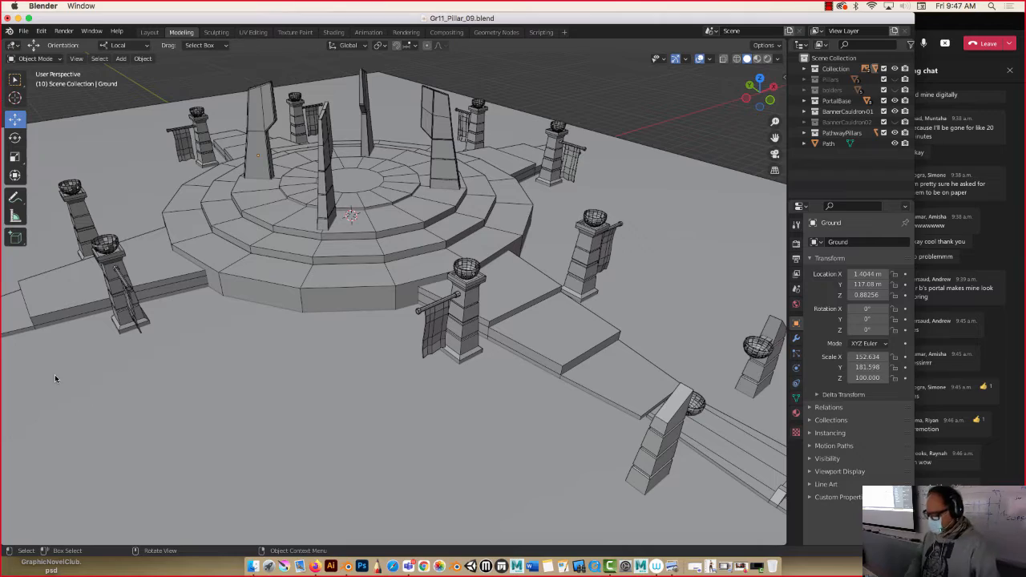
middle_click_drag(414, 286, 346, 302)
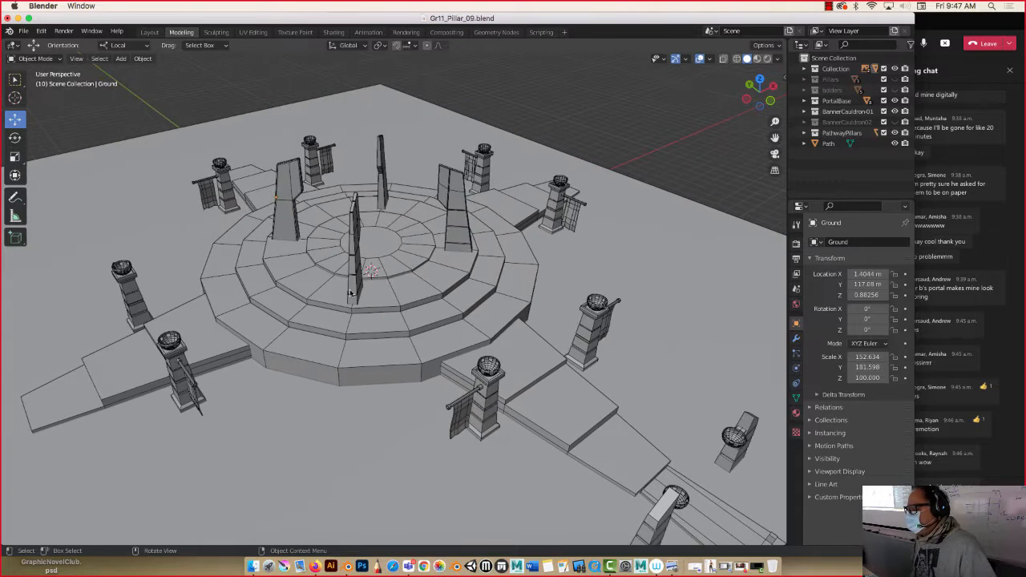
scroll(351, 294, "up", 2)
scroll(350, 293, "down", 2)
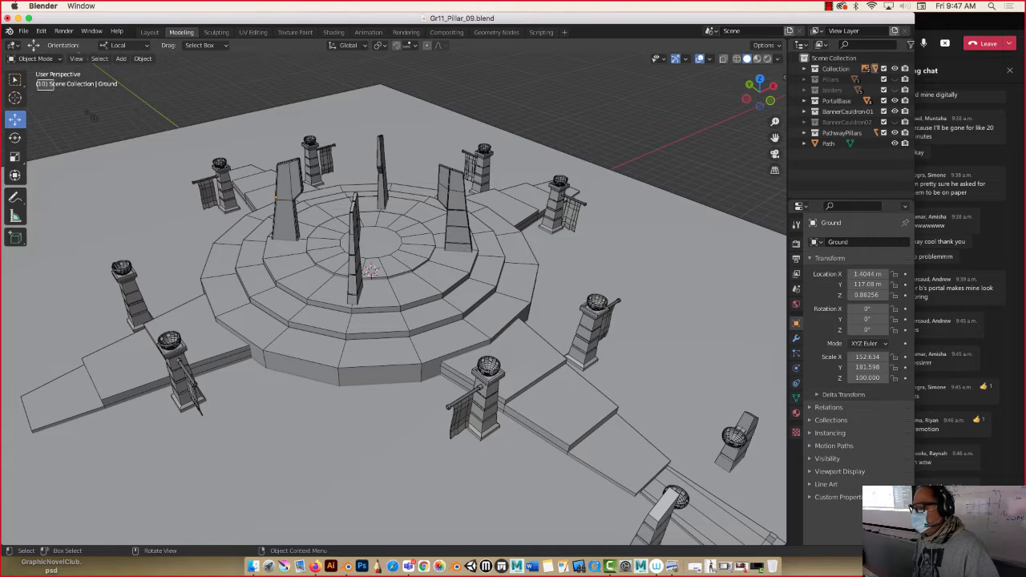
left_click_drag(37, 79, 775, 522)
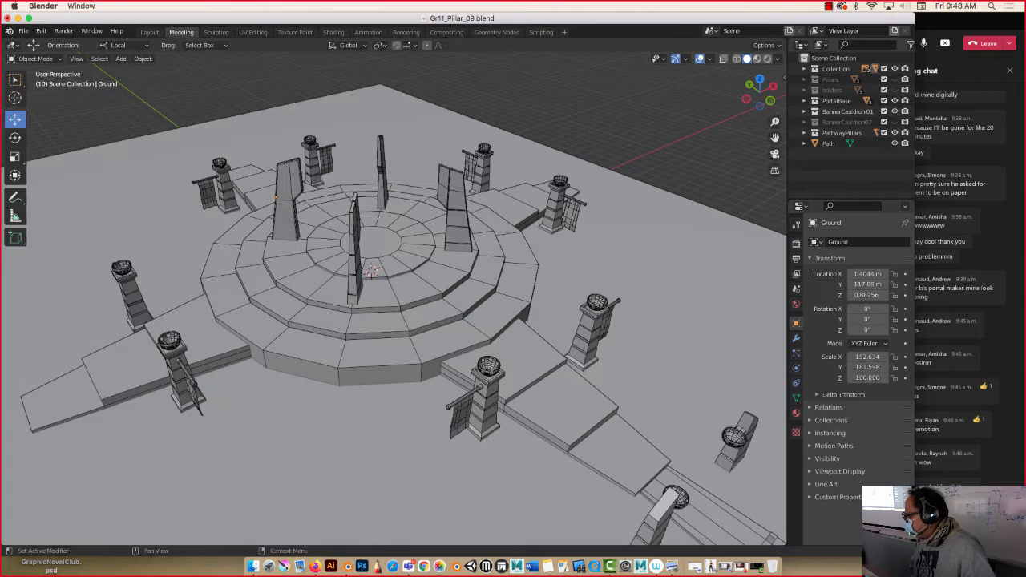
Widen the application window and frame an eye-level view along the path between the pathway pillars towards the portal.
left_click_drag(914, 321, 947, 321)
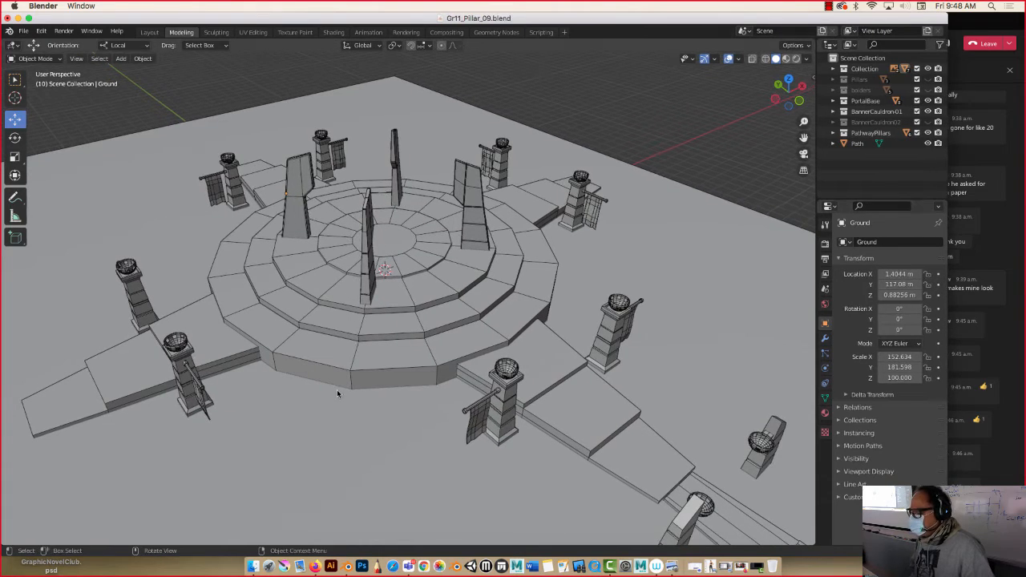
middle_click_drag(346, 414, 161, 167)
scroll(259, 214, "up", 2)
scroll(259, 214, "up", 2)
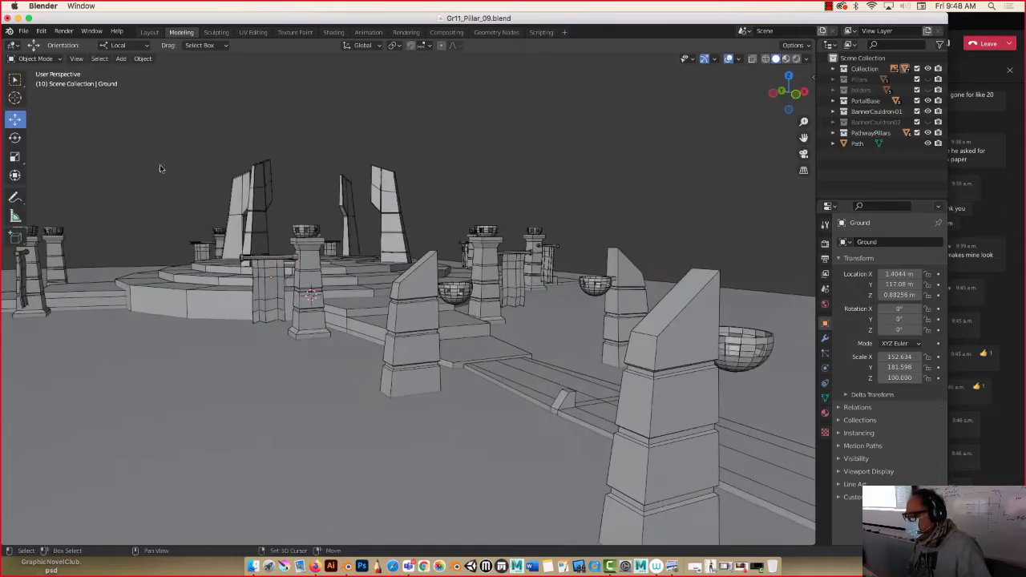
middle_click_drag(298, 268, 245, 285)
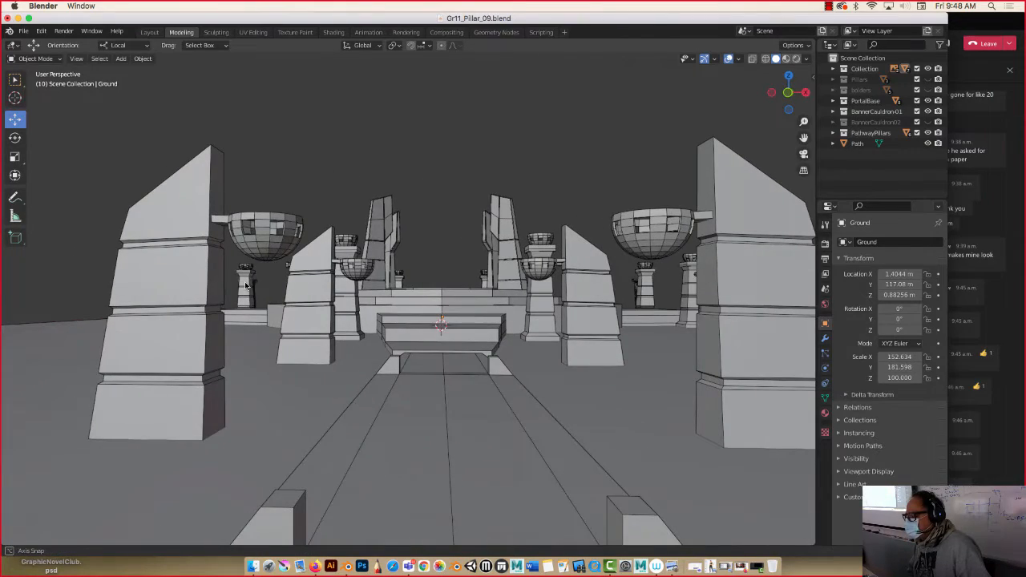
scroll(273, 258, "up", 3)
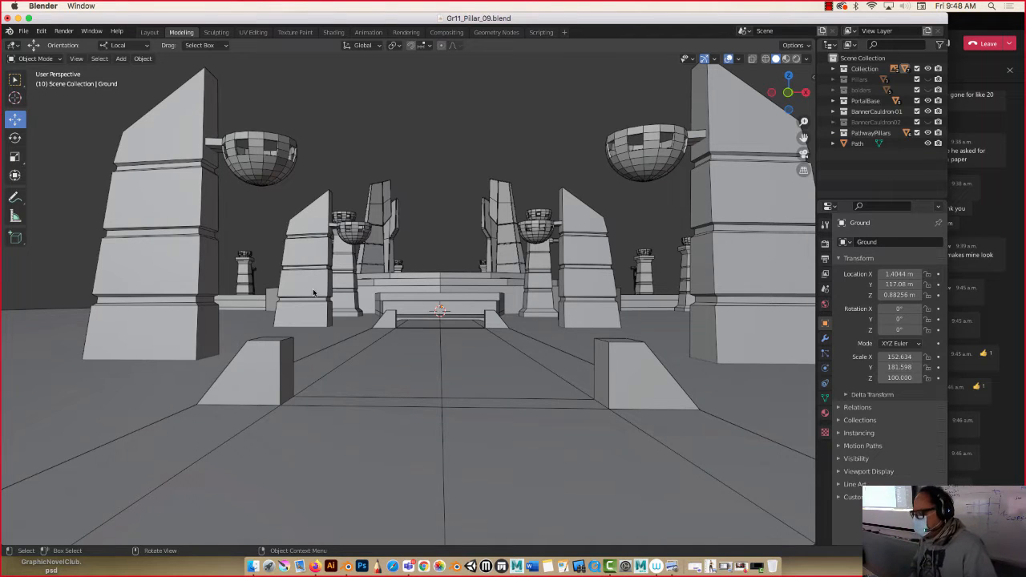
middle_click_drag(350, 296, 345, 296, "shift")
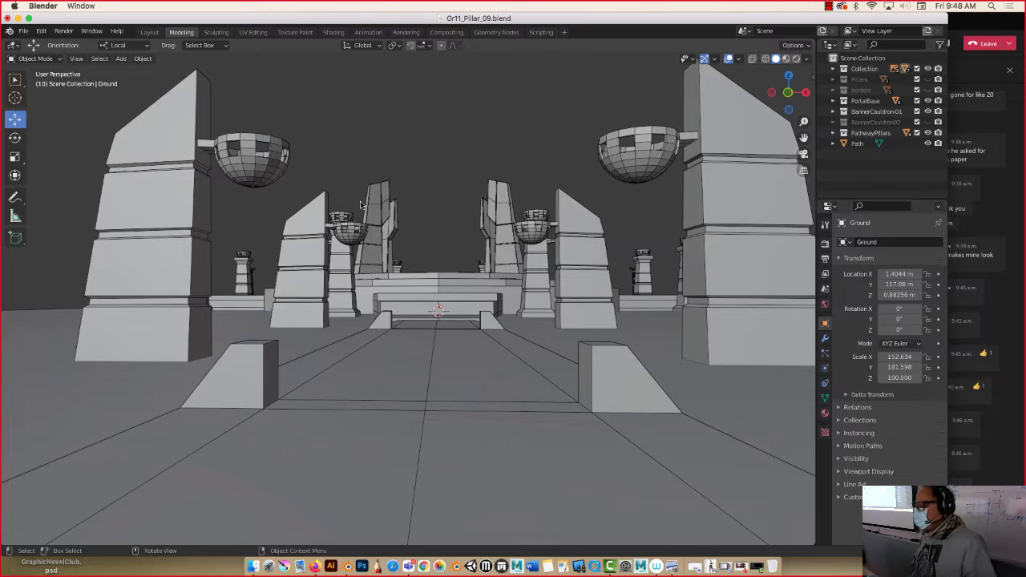
Frame the entire scene from far away near ground level and mark out the area around the structures.
scroll(362, 205, "down", 8)
middle_click_drag(362, 205, 384, 189)
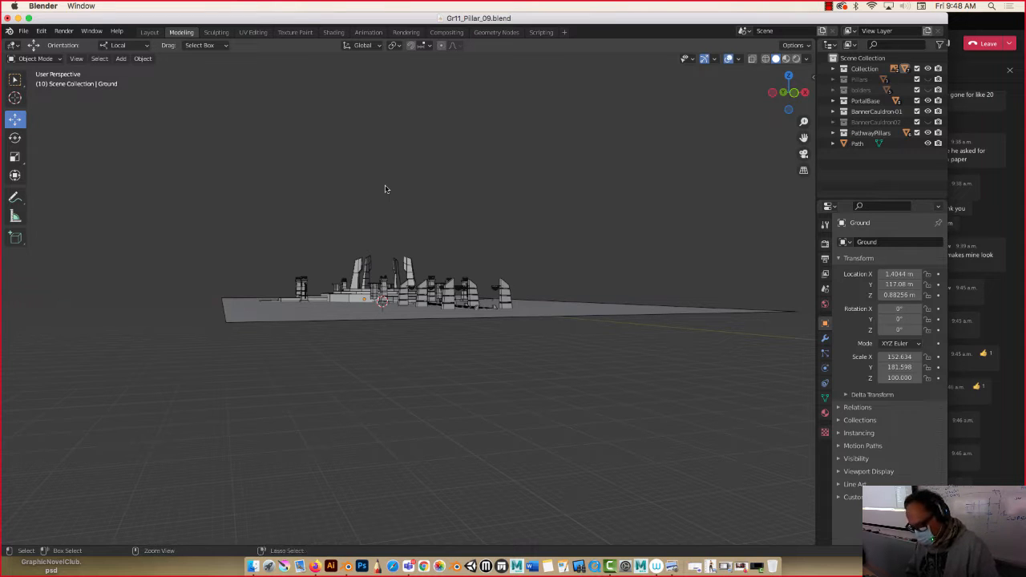
left_click_drag(181, 162, 565, 347)
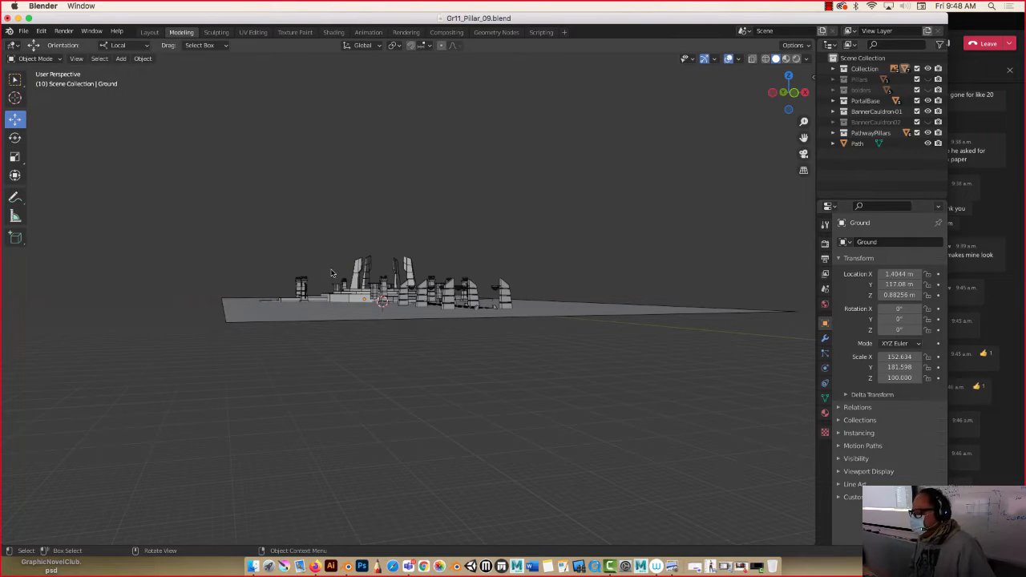
Frame a centred low-angle view down the path, with pathway pillars on both sides and the portal steps ahead.
scroll(342, 282, "up", 8)
mouse_move(372, 286)
middle_mouse_down()
mouse_move(360, 304)
mouse_move(326, 309)
mouse_move(350, 295)
mouse_move(366, 248)
mouse_move(375, 273)
middle_mouse_up()
scroll(375, 272, "up", 4)
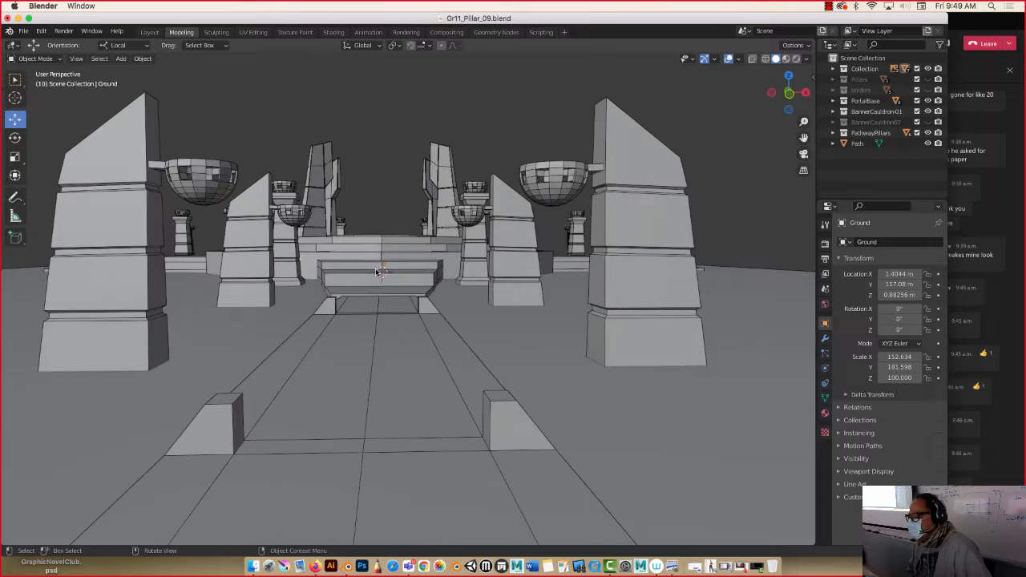
scroll(376, 273, "down", 6)
scroll(375, 274, "up", 3)
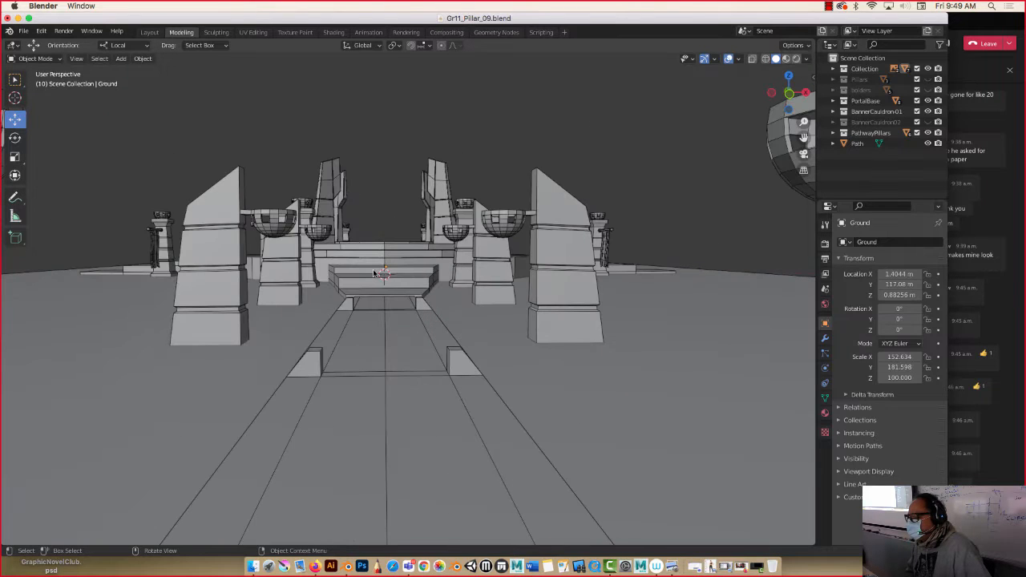
middle_click_drag(374, 273, 405, 249)
scroll(395, 261, "up", 1)
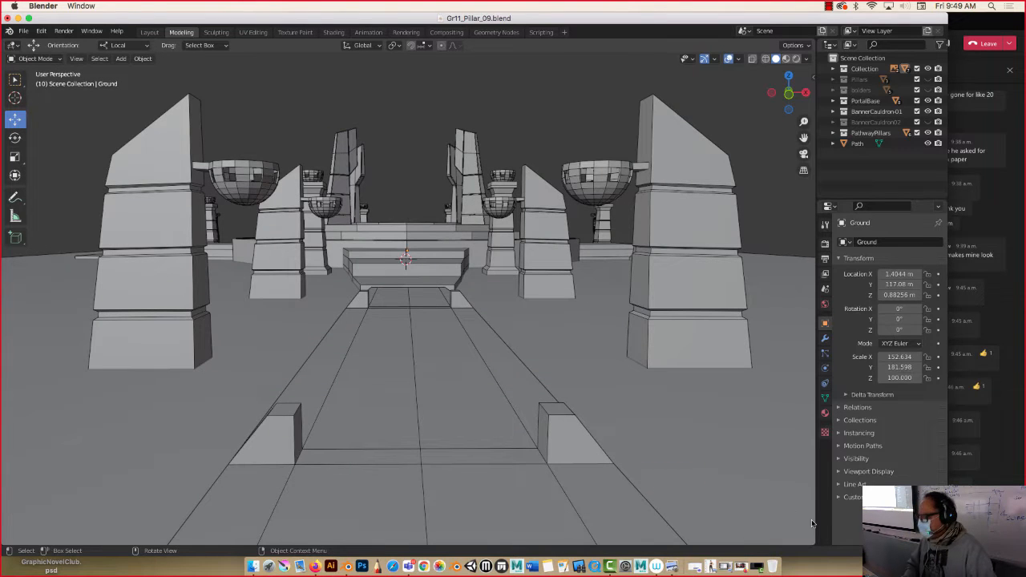
Frame a close-up of the banner and cauldron pillar beside the portal steps and mark out the area around it.
middle_click_drag(584, 338, 589, 348)
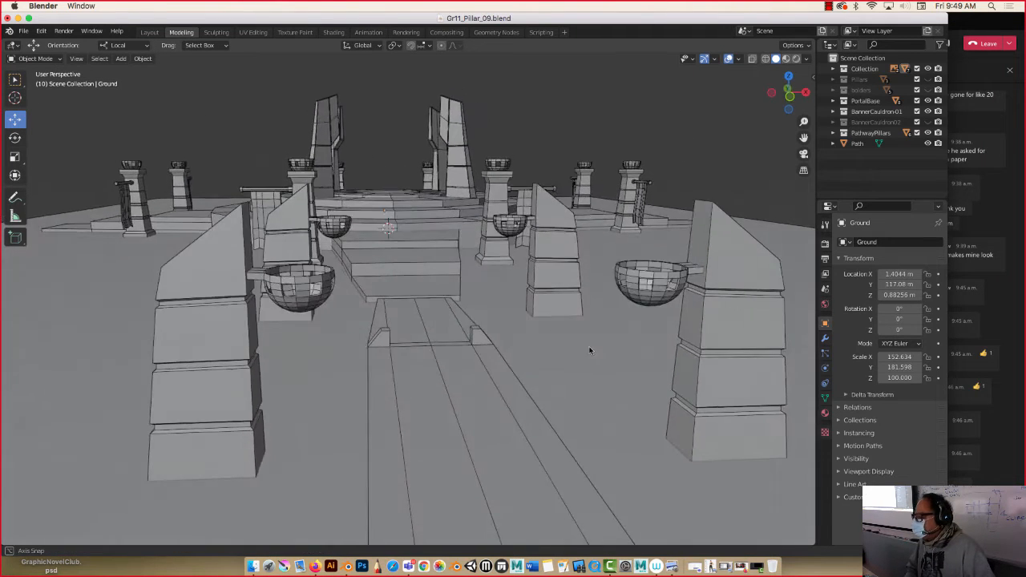
scroll(643, 306, "up", 2)
scroll(642, 310, "up", 2)
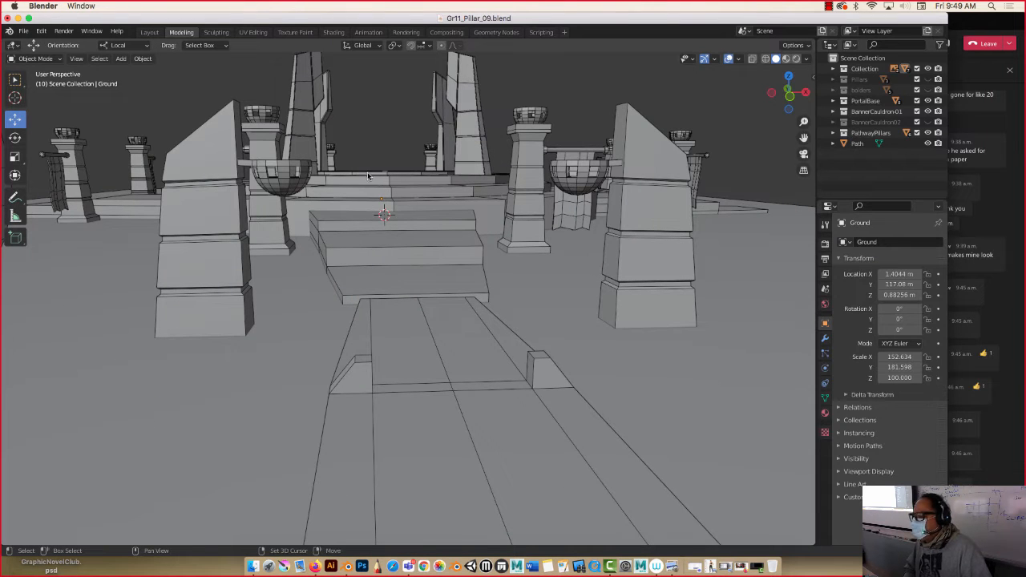
middle_click_drag(378, 179, 406, 179)
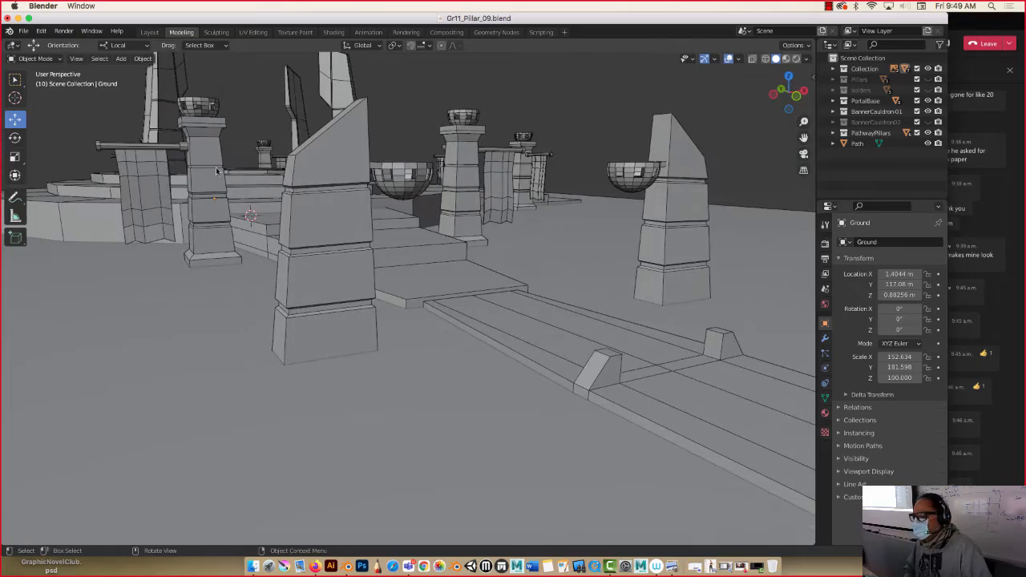
middle_click_drag(217, 171, 388, 329, "shift")
scroll(324, 184, "up", 2)
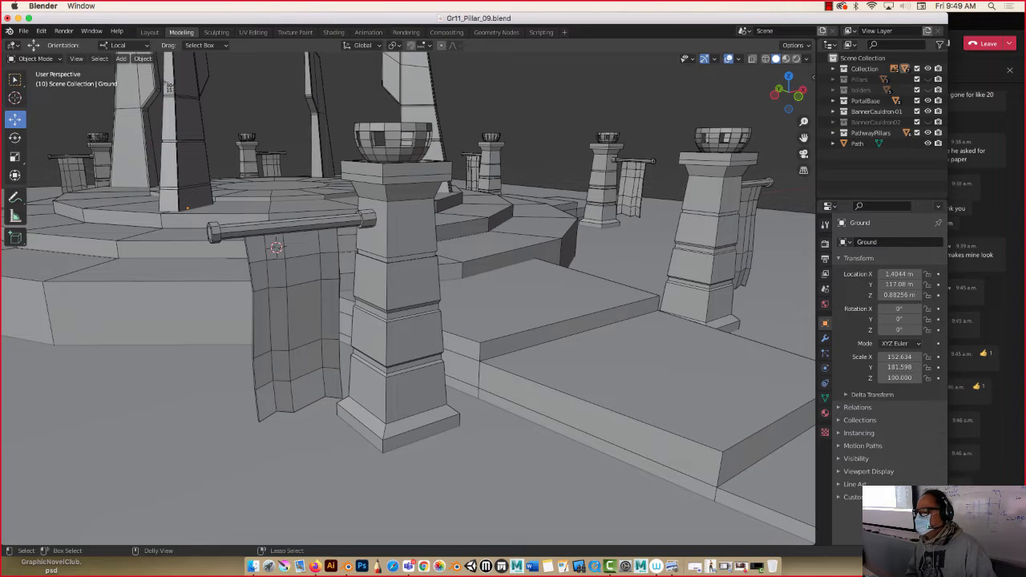
left_click_drag(163, 81, 503, 523, "ctrl+shift")
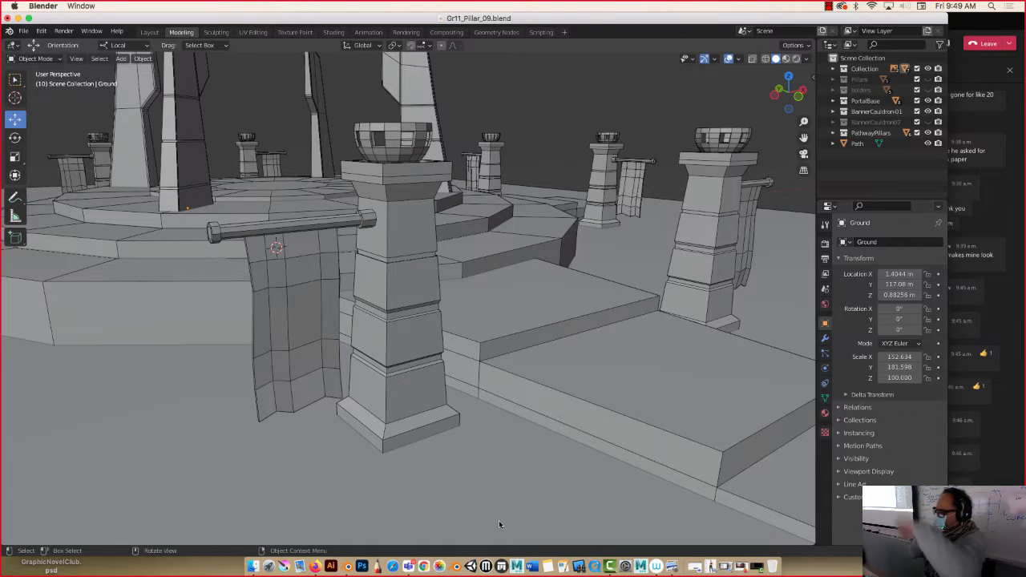
mouse_move(408, 251)
middle_mouse_down()
mouse_move(420, 253)
mouse_move(409, 250)
middle_mouse_up()
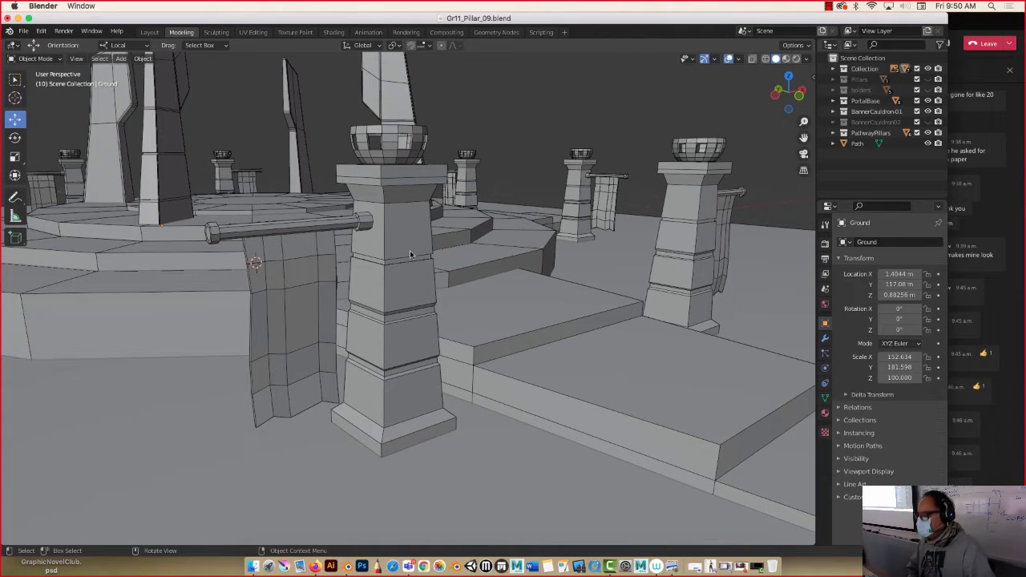
scroll(280, 242, "up", 2)
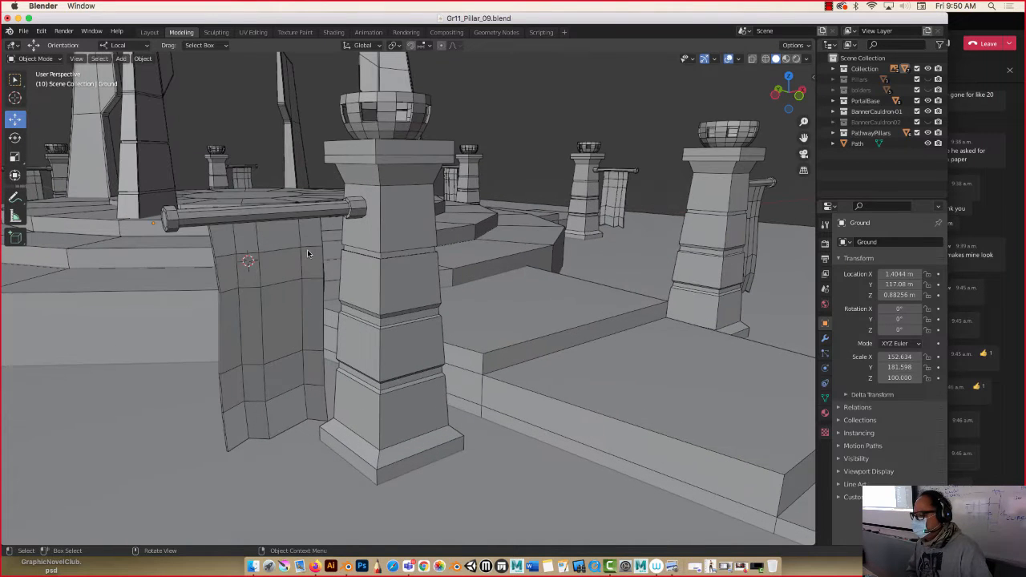
middle_click_drag(307, 249, 347, 220)
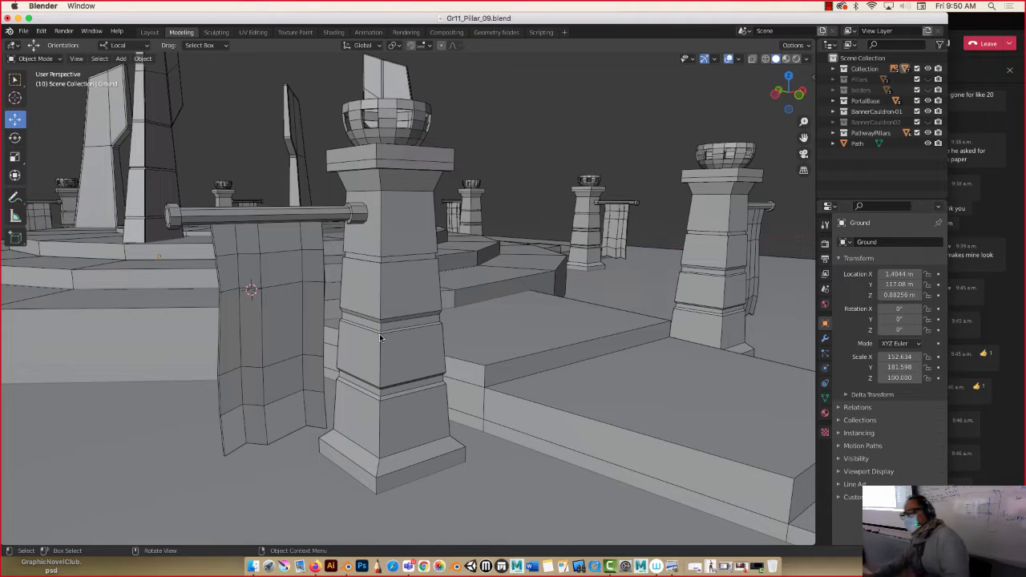
Try to render the active scene as an image, and switch the viewport shading to Material Preview.
left_click(65, 31)
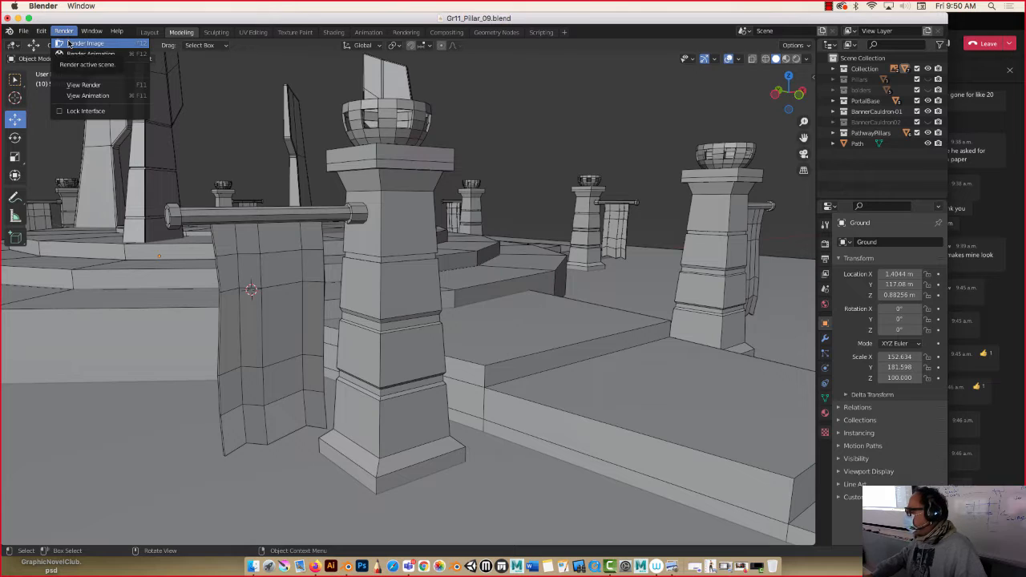
left_click(69, 44)
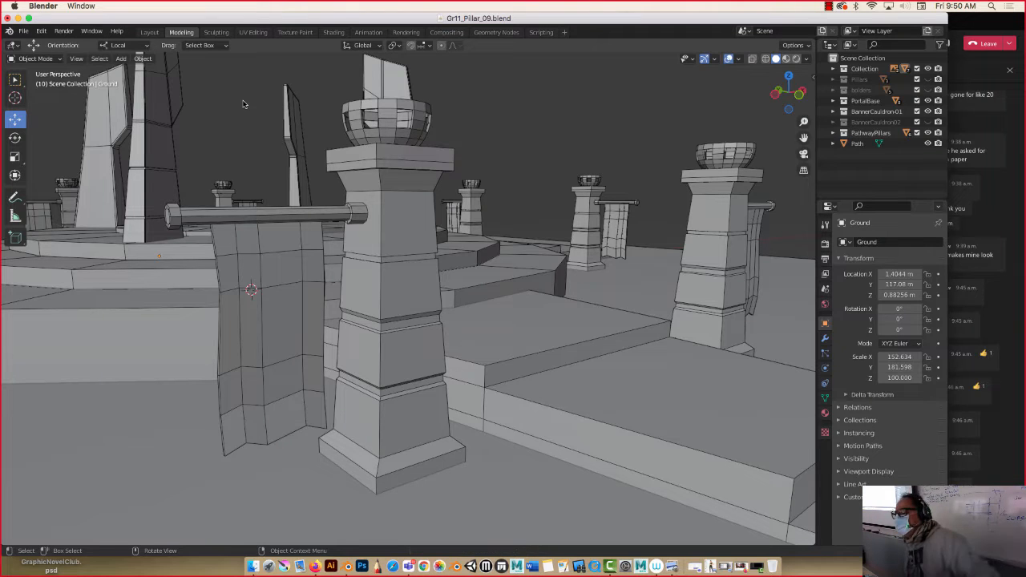
left_click(785, 59)
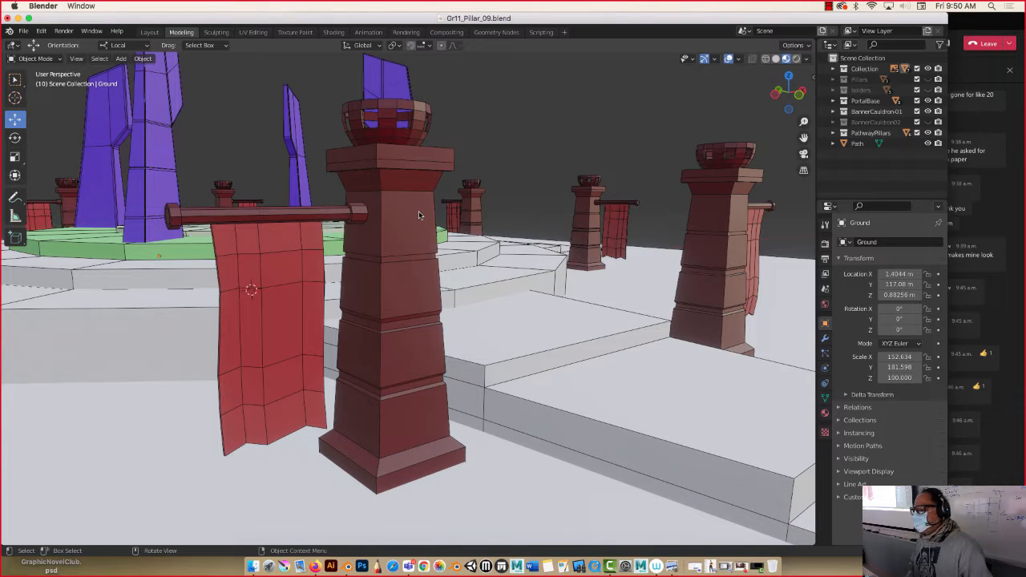
Frame an elevated three-quarter view of the portal with a banner and cauldron pillar in the foreground, and mark out the area around the scene.
scroll(419, 214, "down", 4)
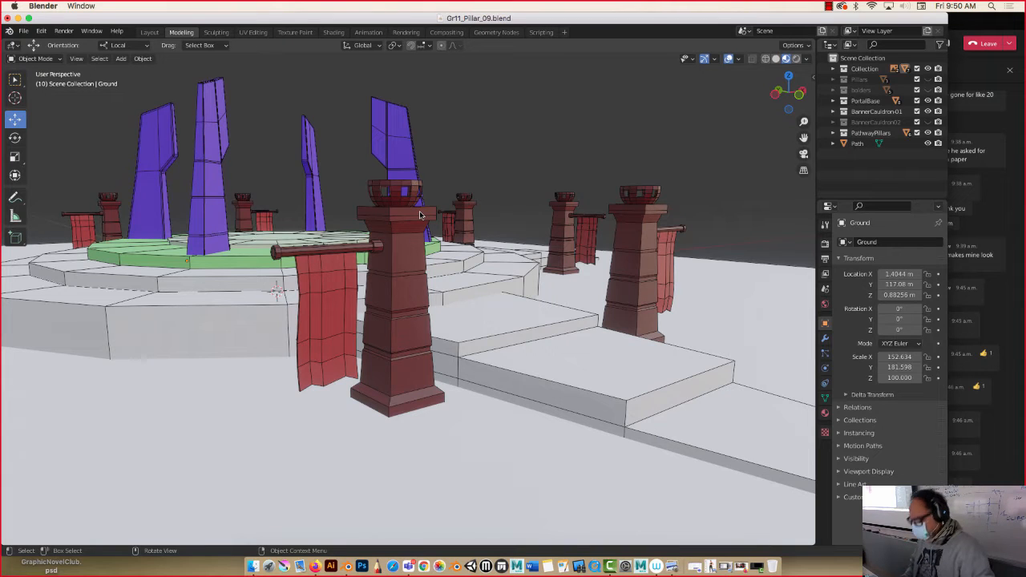
middle_click_drag(419, 214, 486, 324)
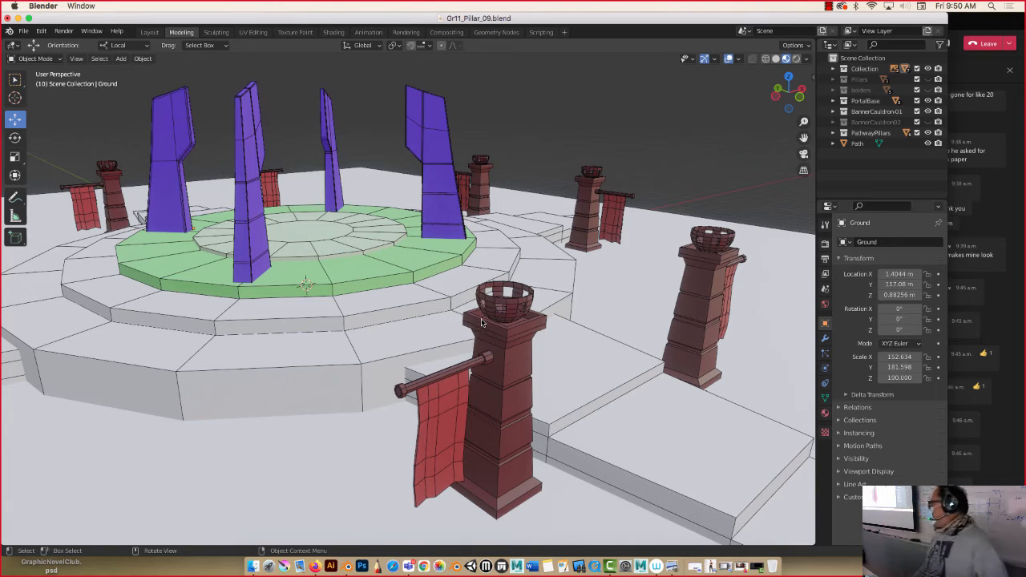
middle_click_drag(370, 263, 371, 255)
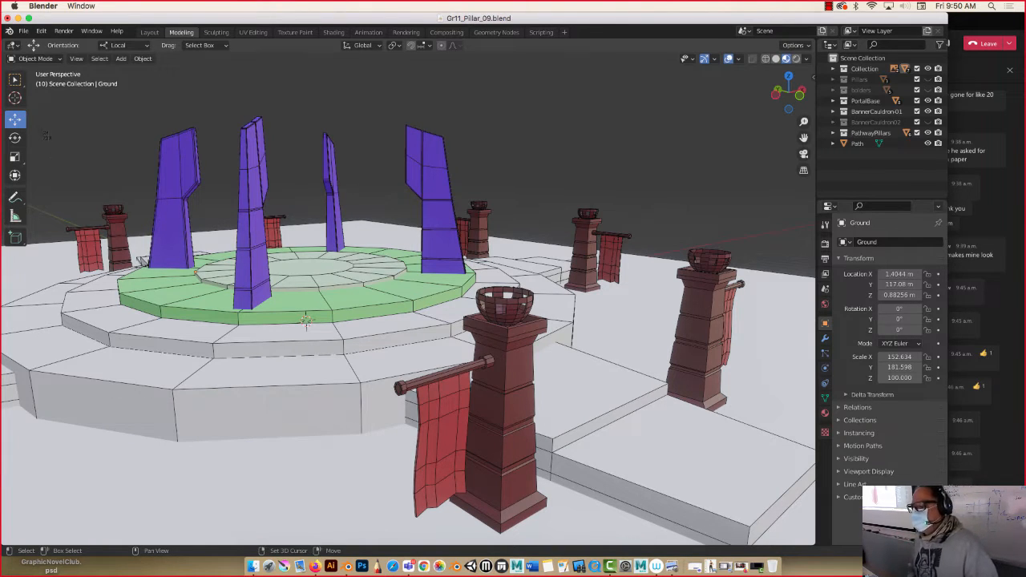
left_click_drag(38, 96, 766, 530, "shift")
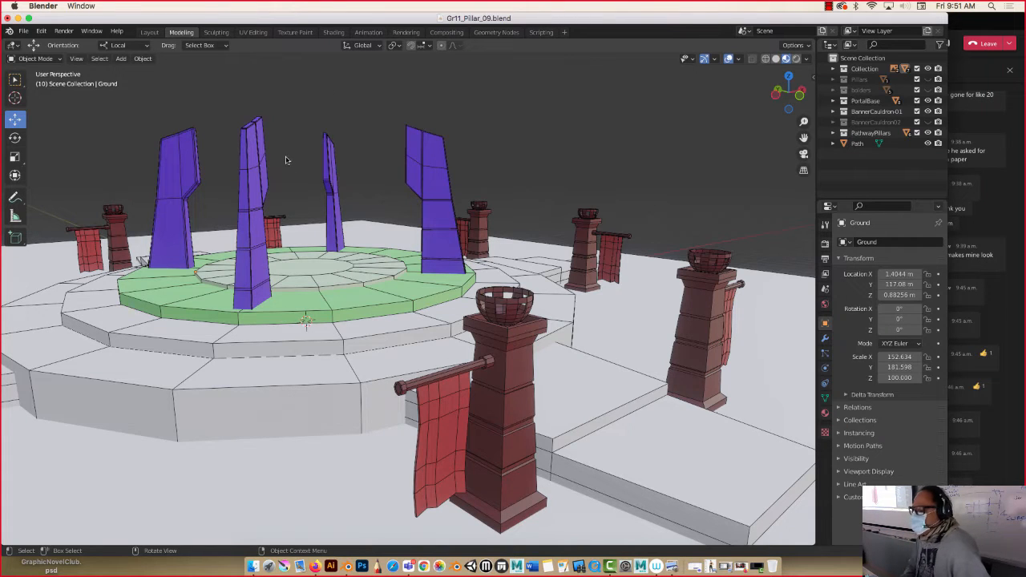
scroll(609, 118, "down", 8)
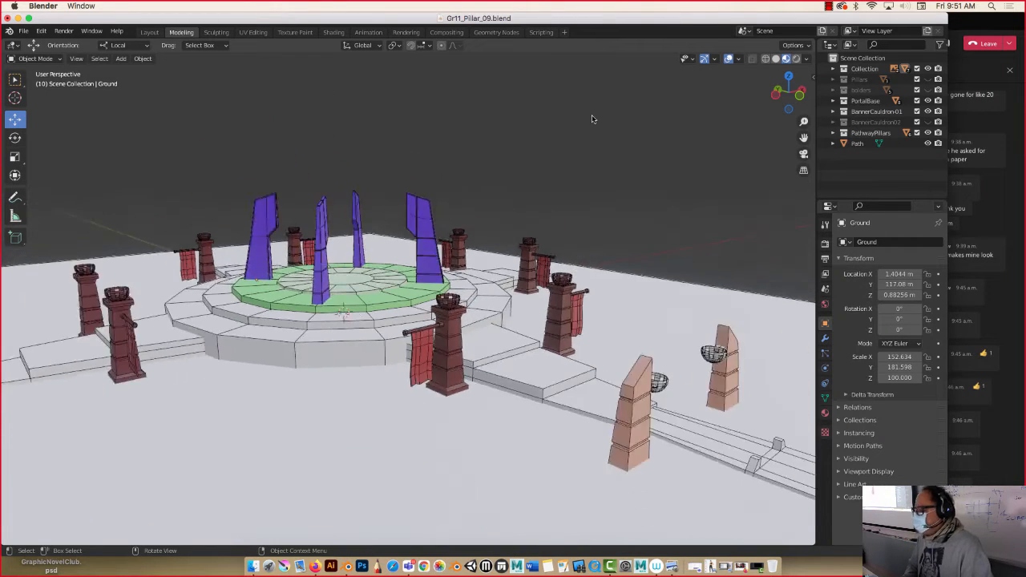
scroll(591, 120, "up", 5)
scroll(590, 119, "up", 4)
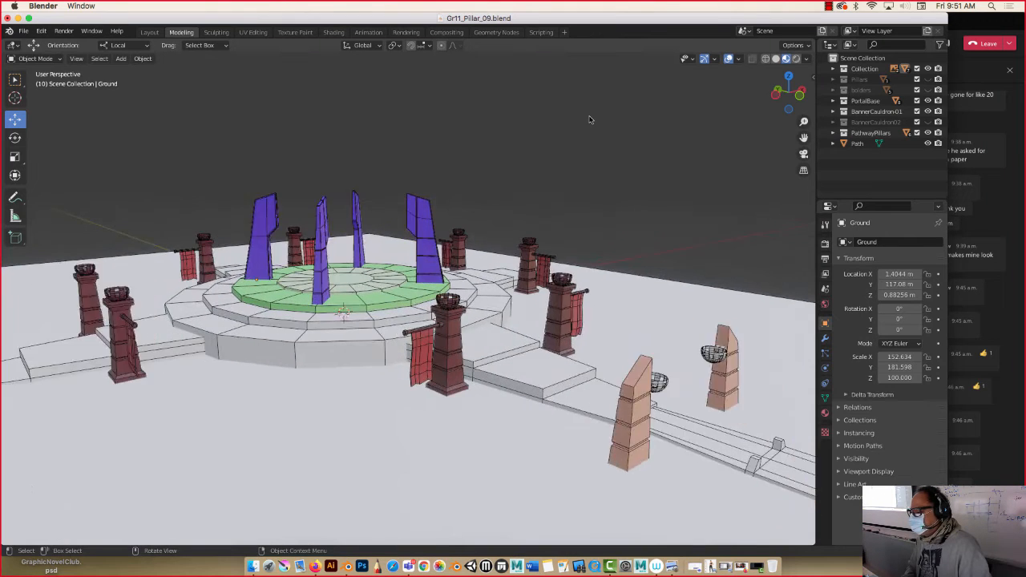
left_click(837, 69)
left_click(837, 70)
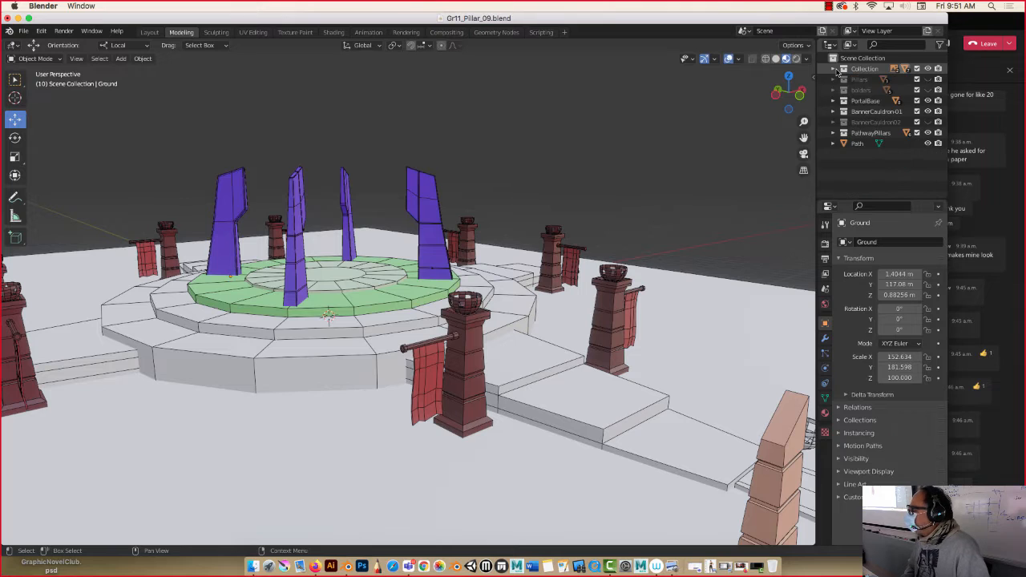
scroll(361, 133, "left", 3)
scroll(361, 133, "down", 2)
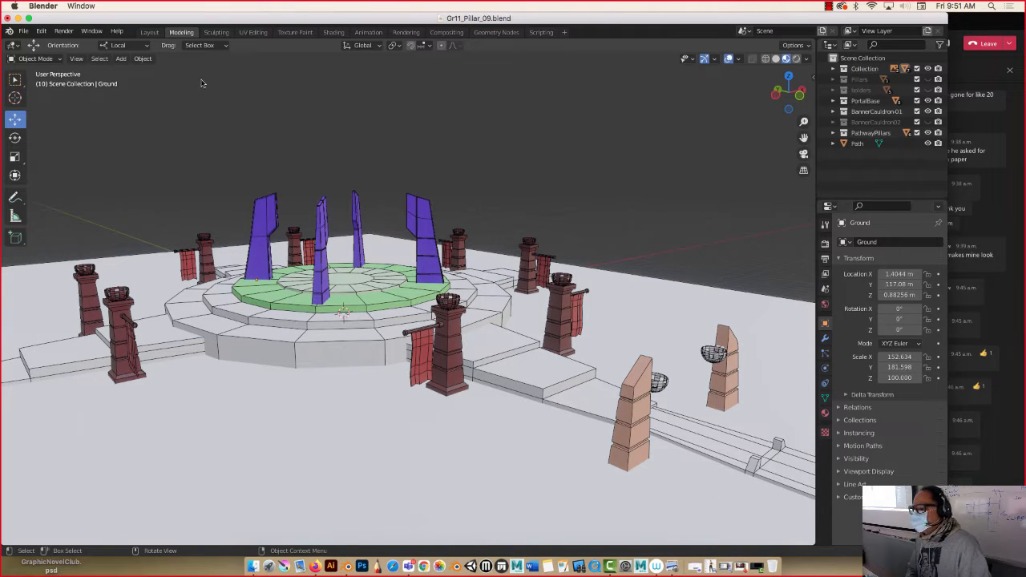
Add a Sun light and raise it about 109 m straight up above the portal platform.
left_click(120, 59)
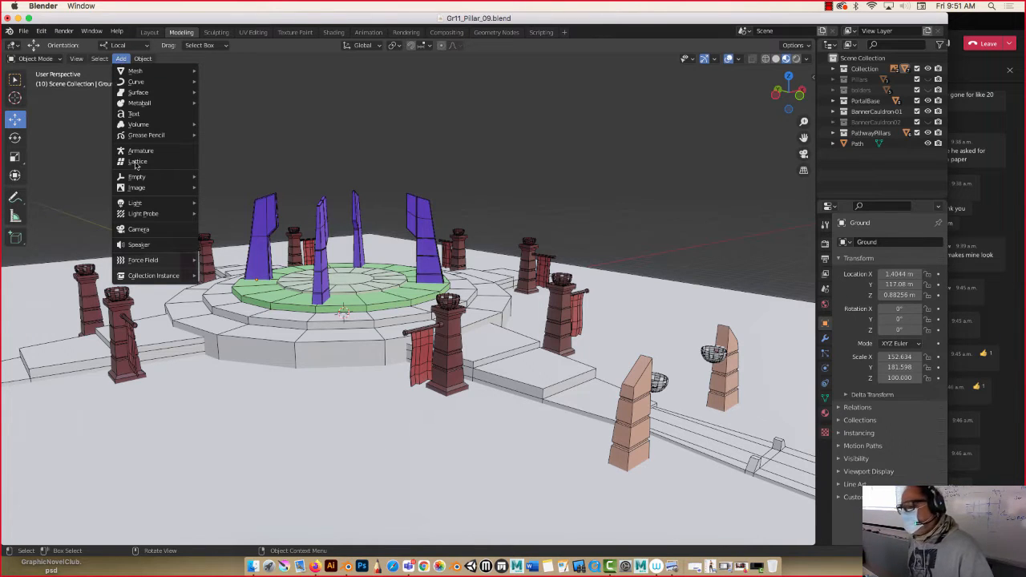
mouse_move(134, 204)
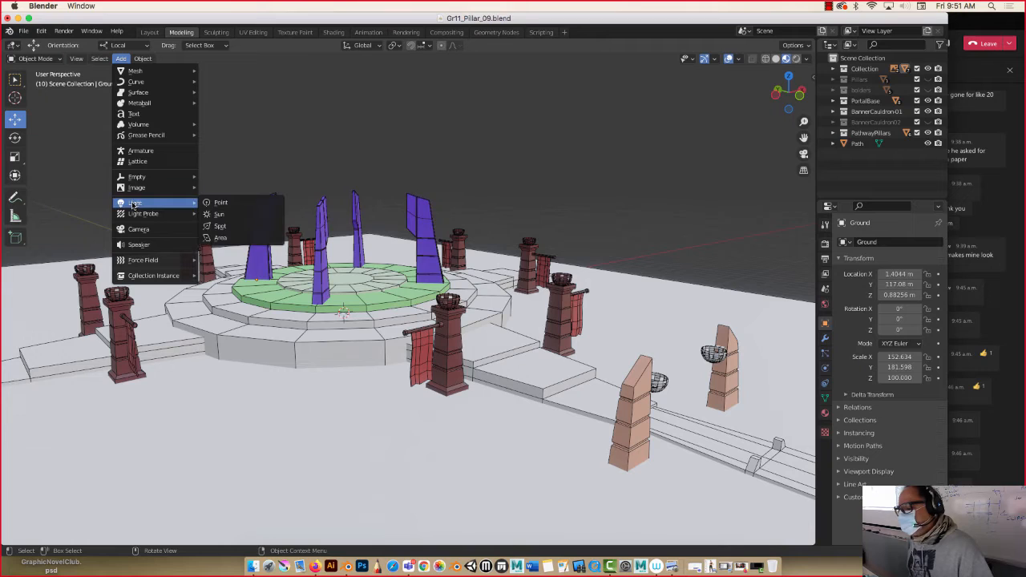
left_click(219, 215)
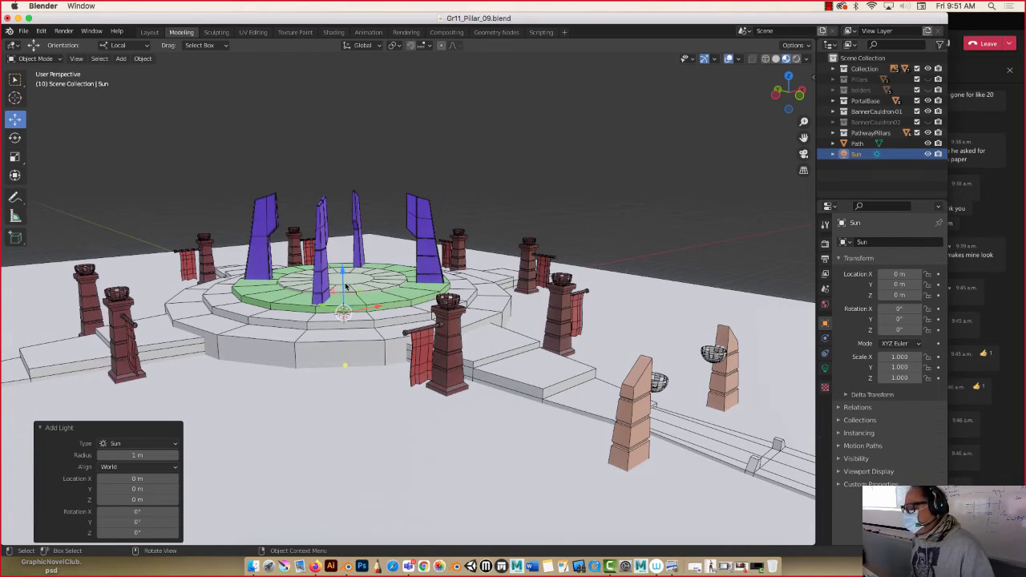
left_click_drag(342, 278, 338, 76)
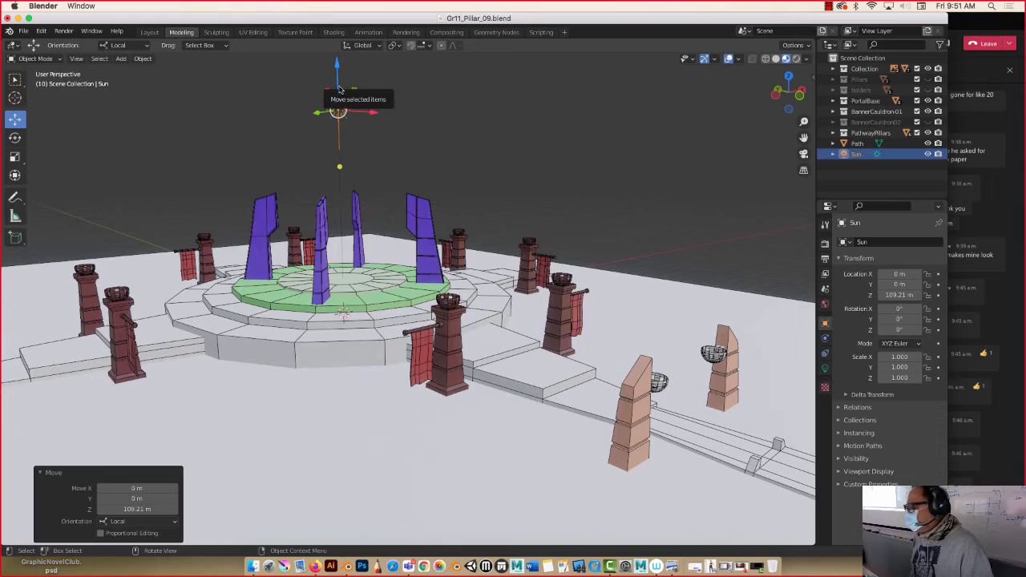
Set the Sun light's colour to a warm orange.
left_click(824, 368)
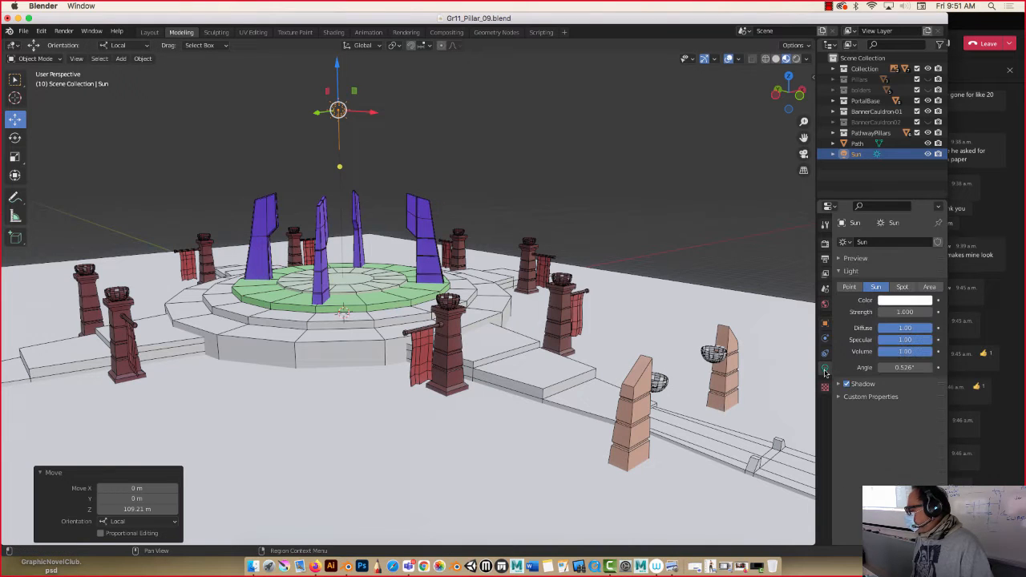
left_click(899, 302)
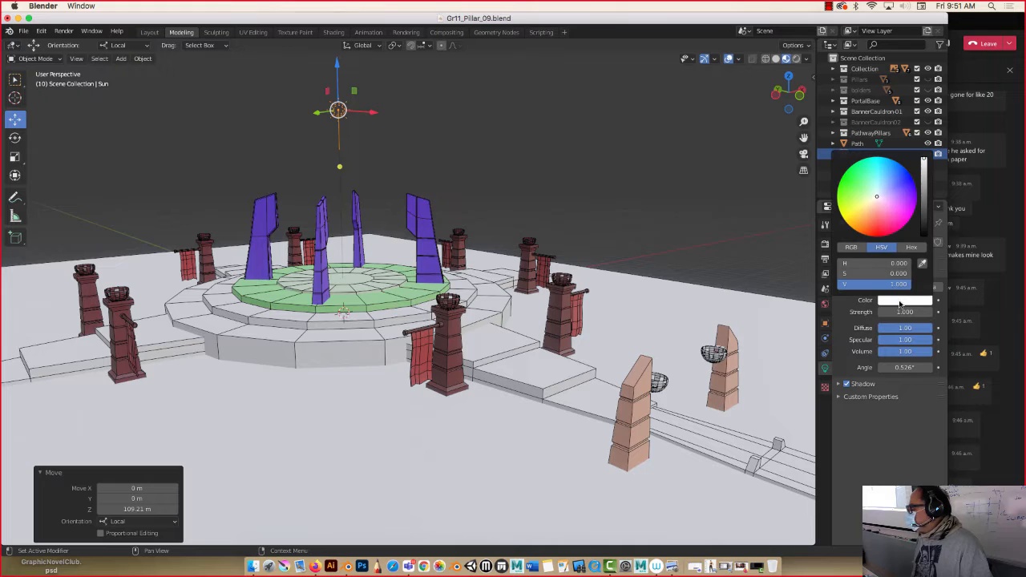
left_click(875, 188)
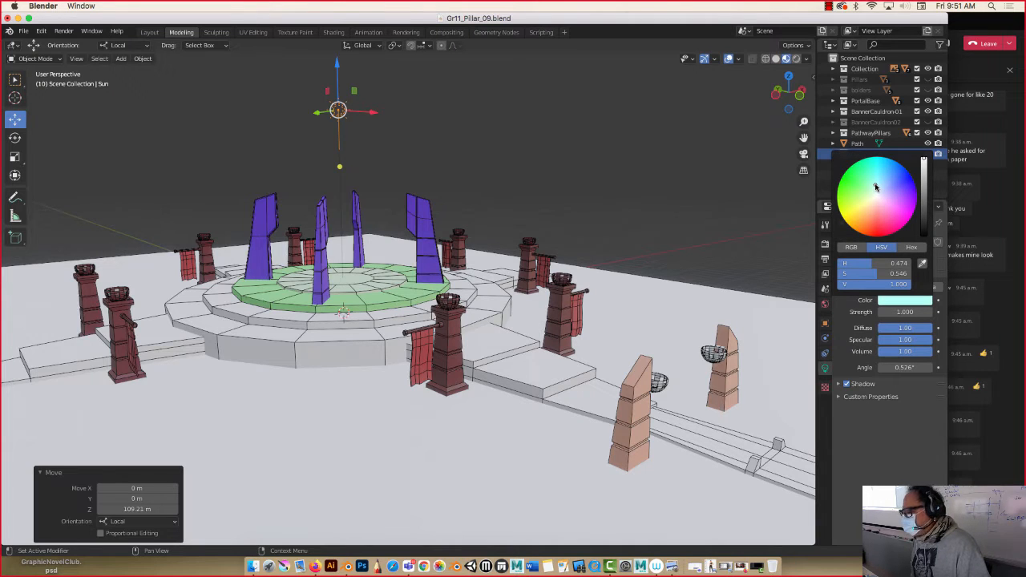
mouse_move(875, 187)
left_mouse_down()
mouse_move(883, 178)
mouse_move(864, 181)
mouse_move(881, 214)
mouse_move(867, 218)
left_mouse_up()
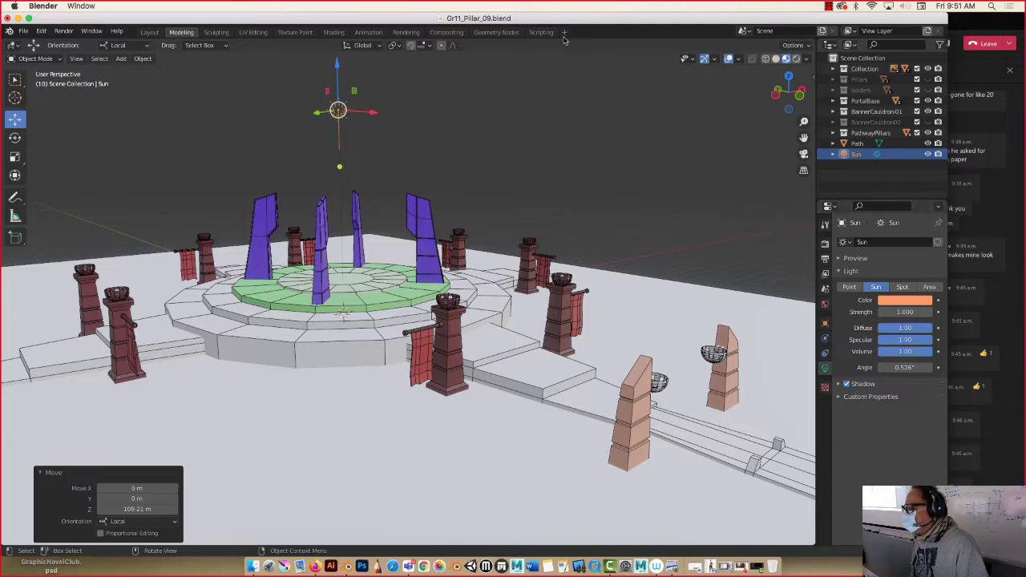
Switch the viewport shading to Rendered and set the Sun light's strength to 5.
left_click(798, 59)
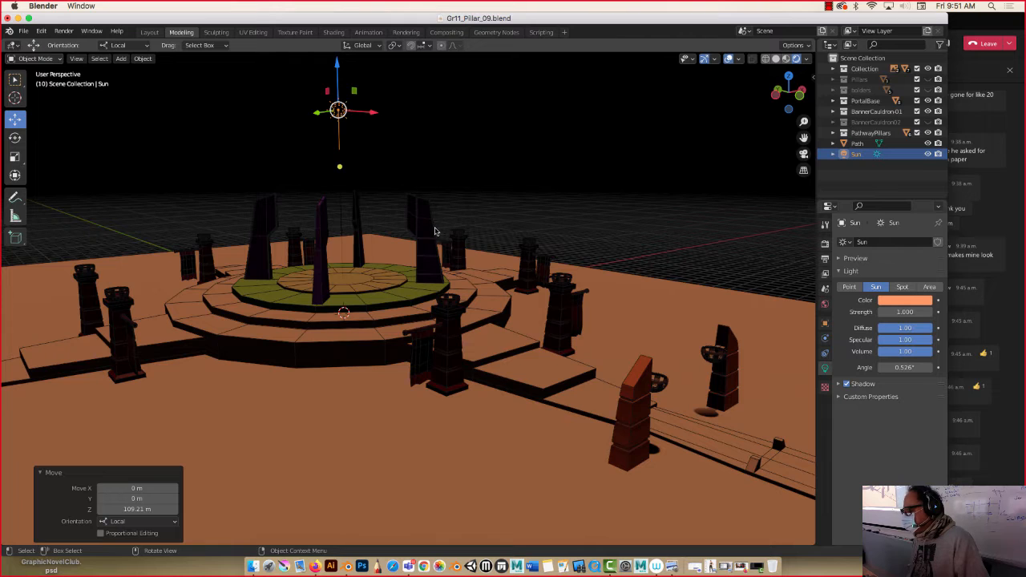
middle_click_drag(437, 232, 428, 240)
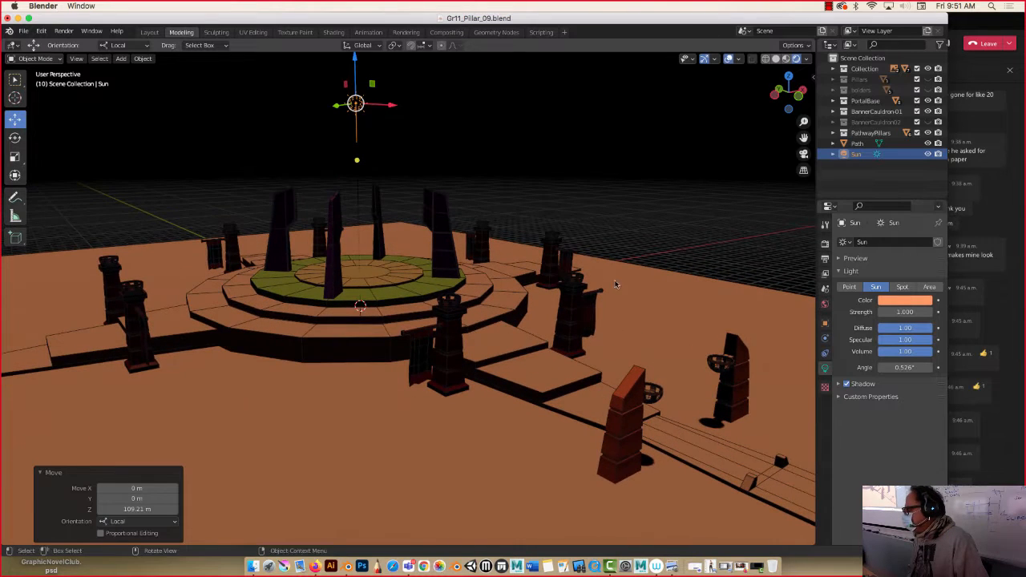
left_click(914, 311)
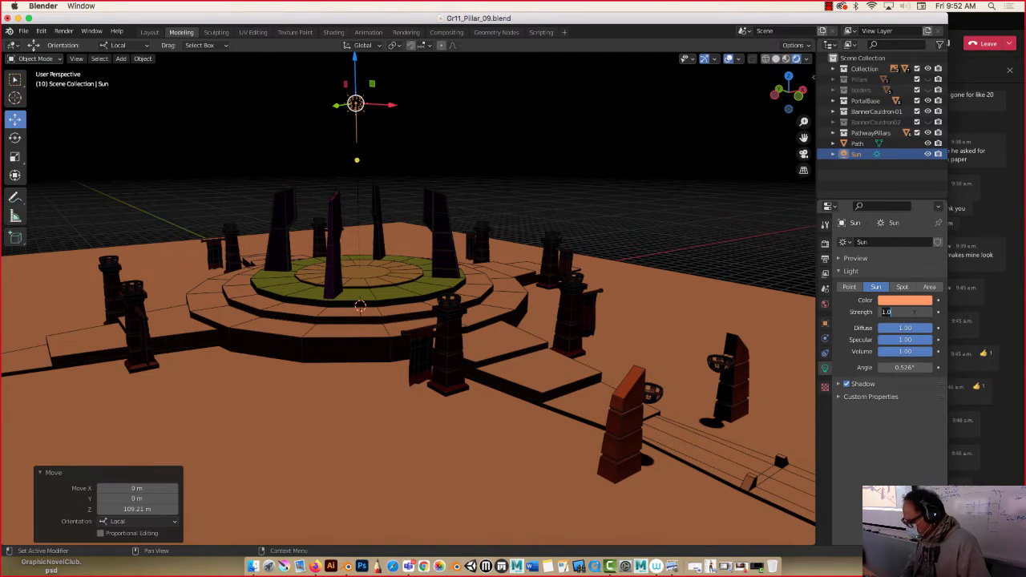
type("5")
key("Return")
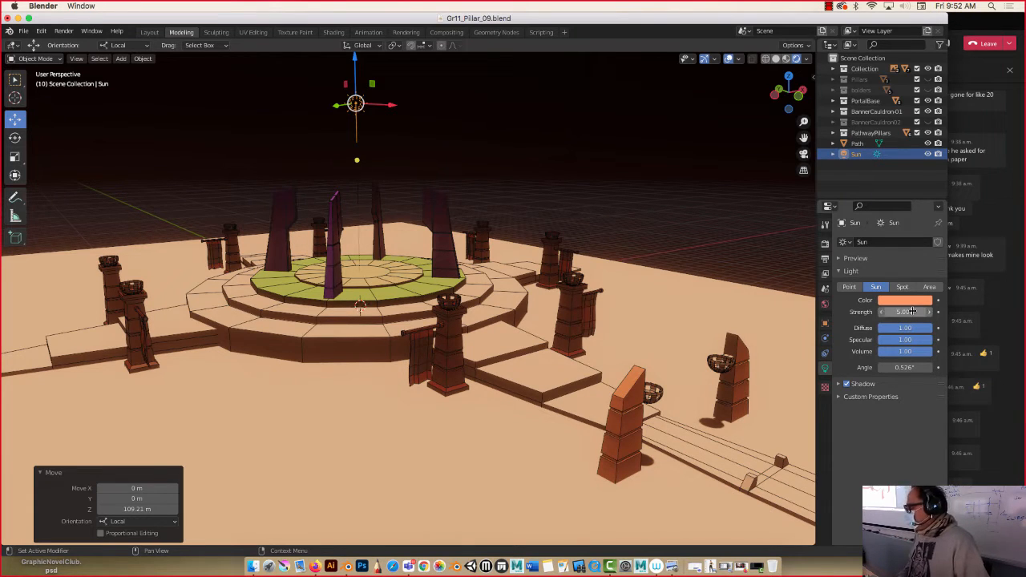
Try a strength of 10 for the Sun light.
left_click(912, 311)
type("10")
key("Return")
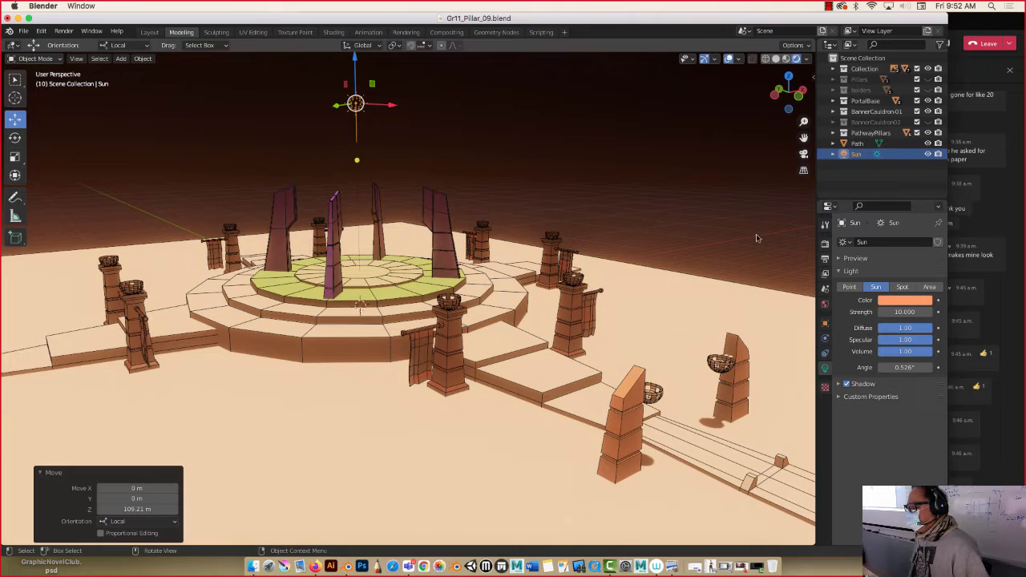
Compare the rendered scene with Bloom and Ambient Occlusion disabled in the Eevee render settings, and turn both effects back on.
left_click(825, 260)
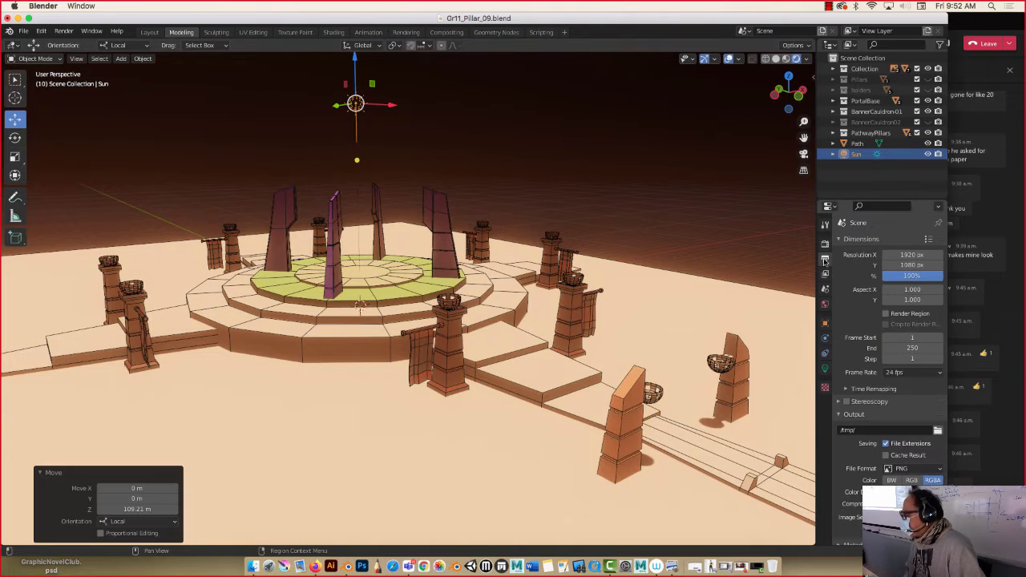
left_click(825, 244)
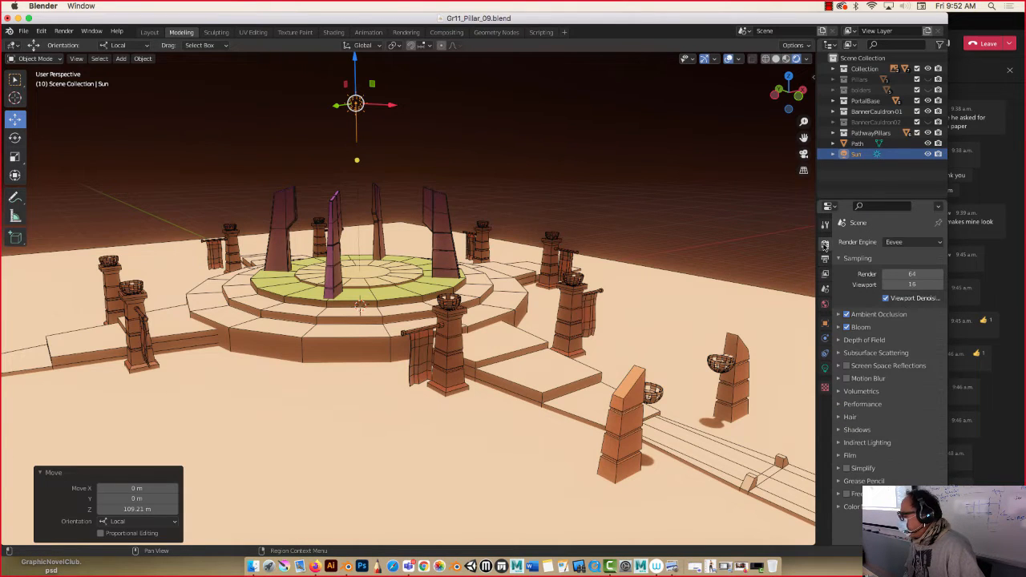
left_click(847, 327)
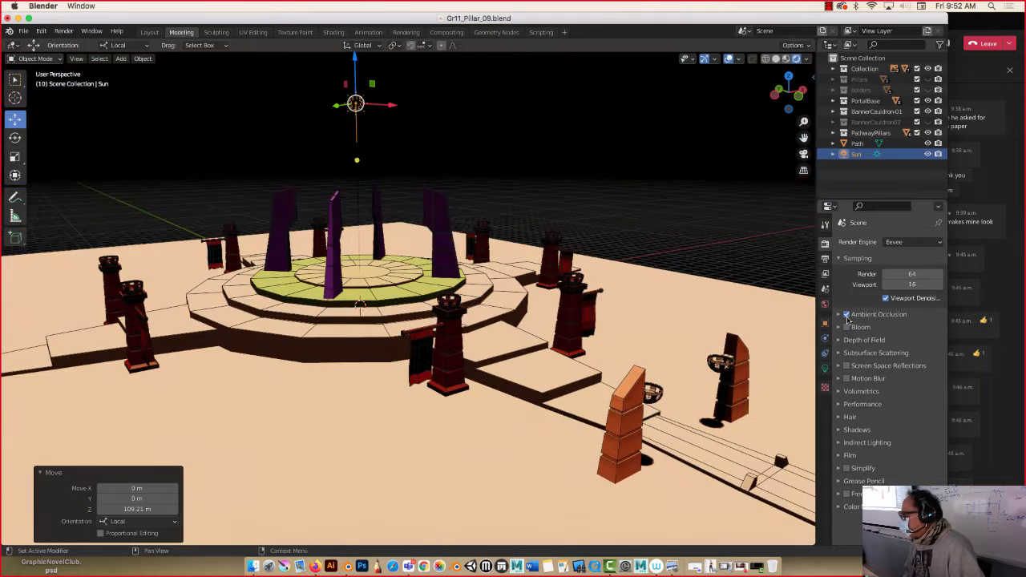
left_click(846, 314)
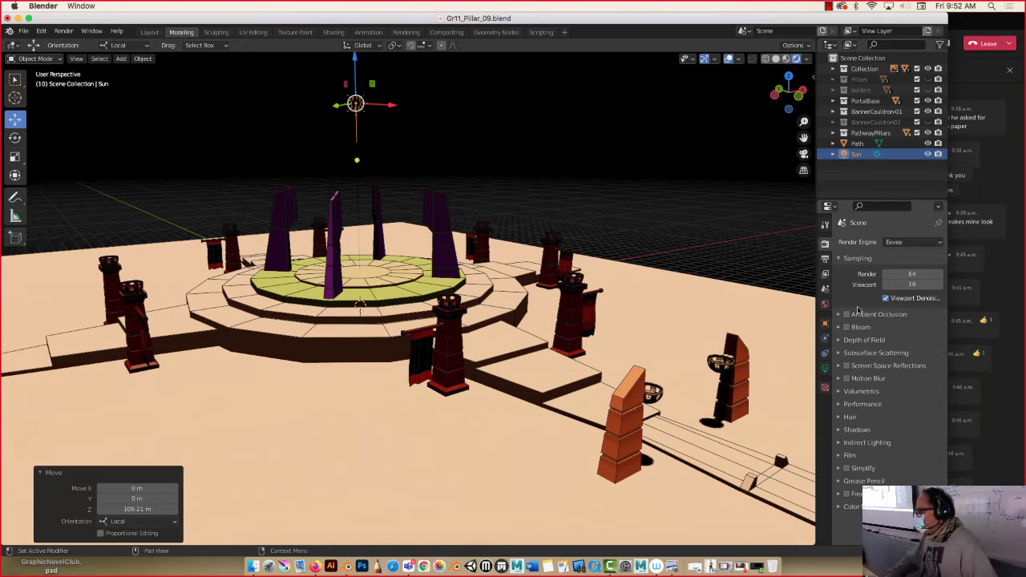
left_click(825, 224)
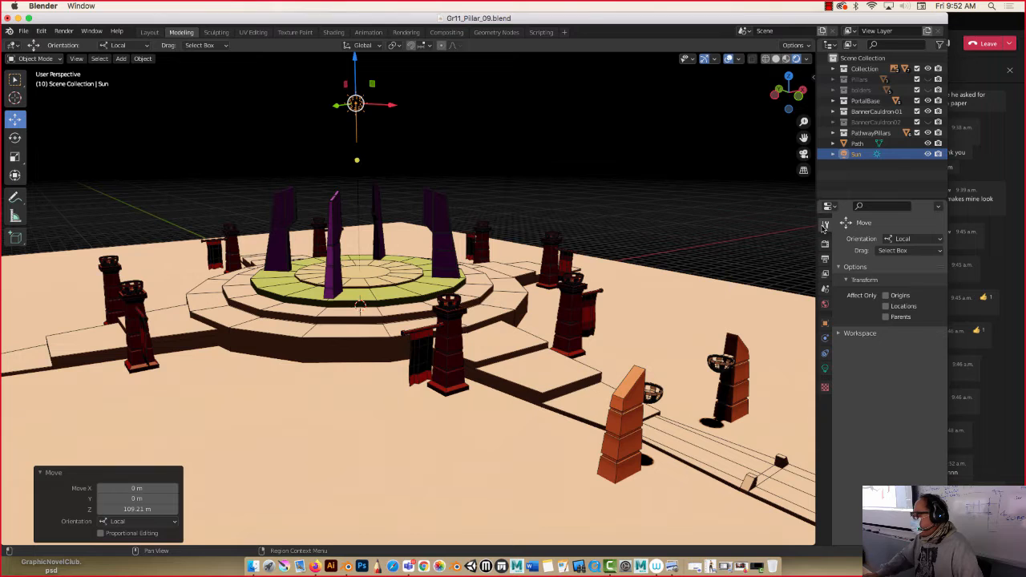
left_click(824, 245)
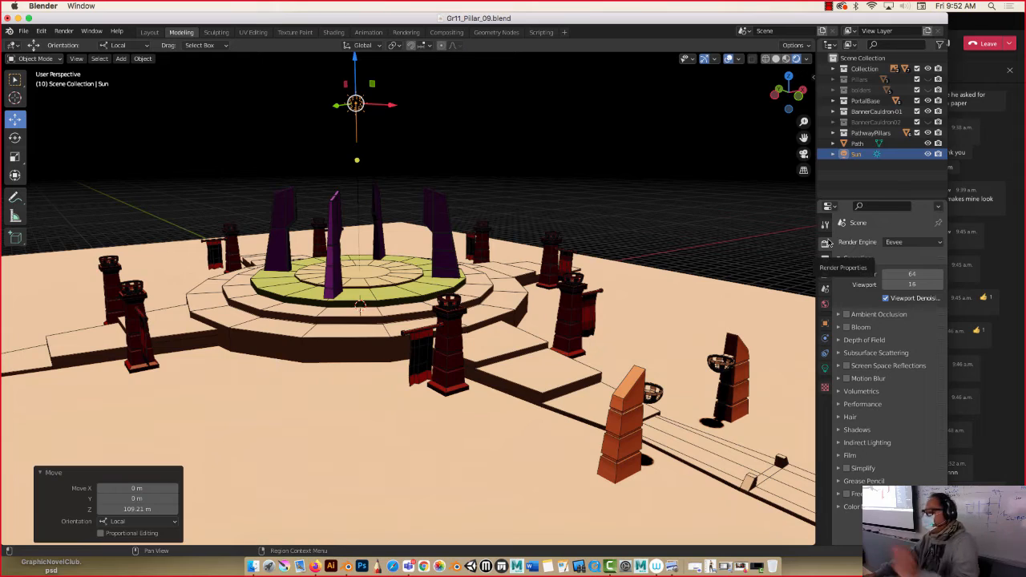
middle_click_drag(468, 260, 494, 281)
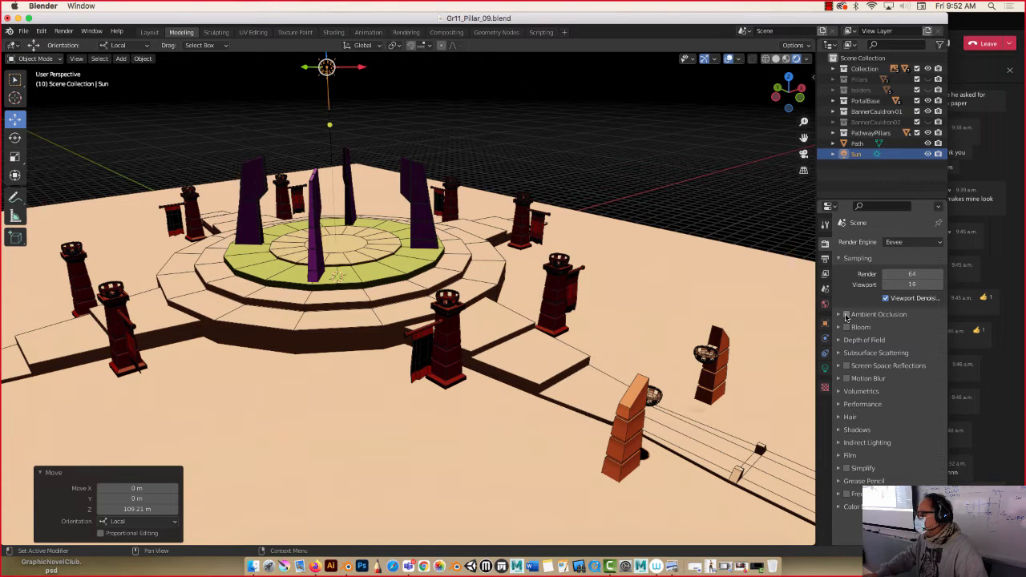
left_click(845, 315)
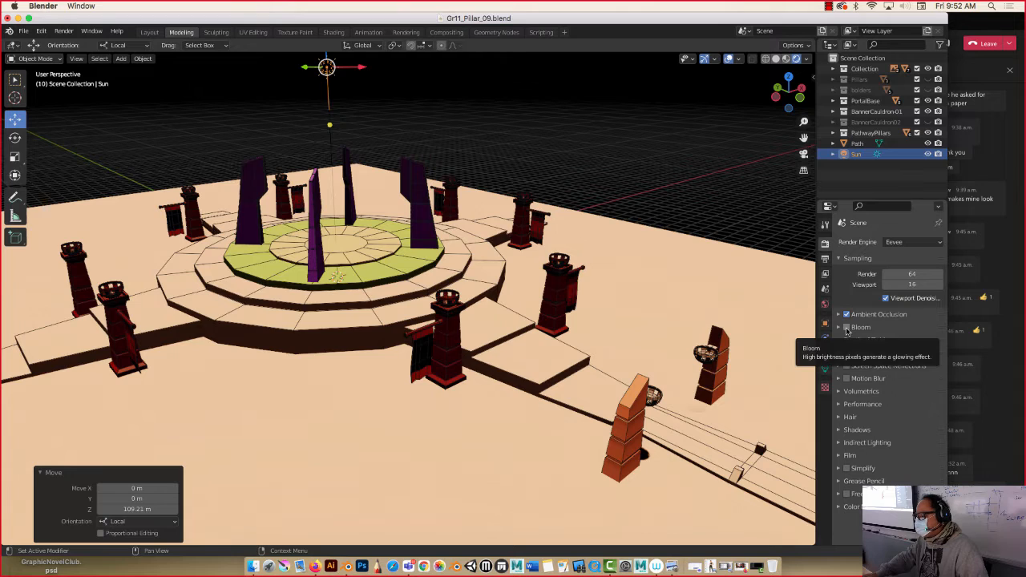
left_click(846, 327)
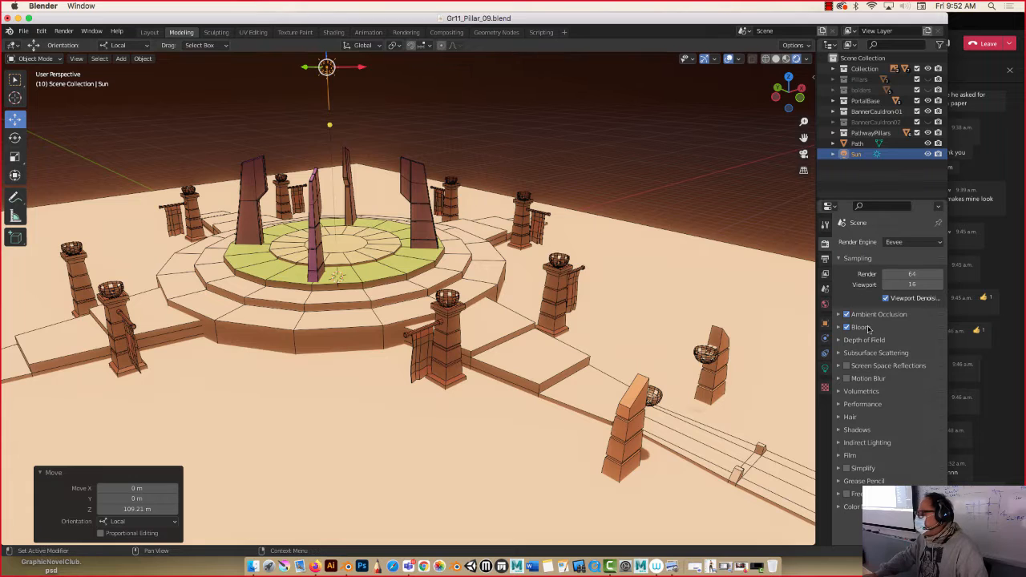
Return to the Sun light's settings and lower its strength to 5.
left_click(824, 367)
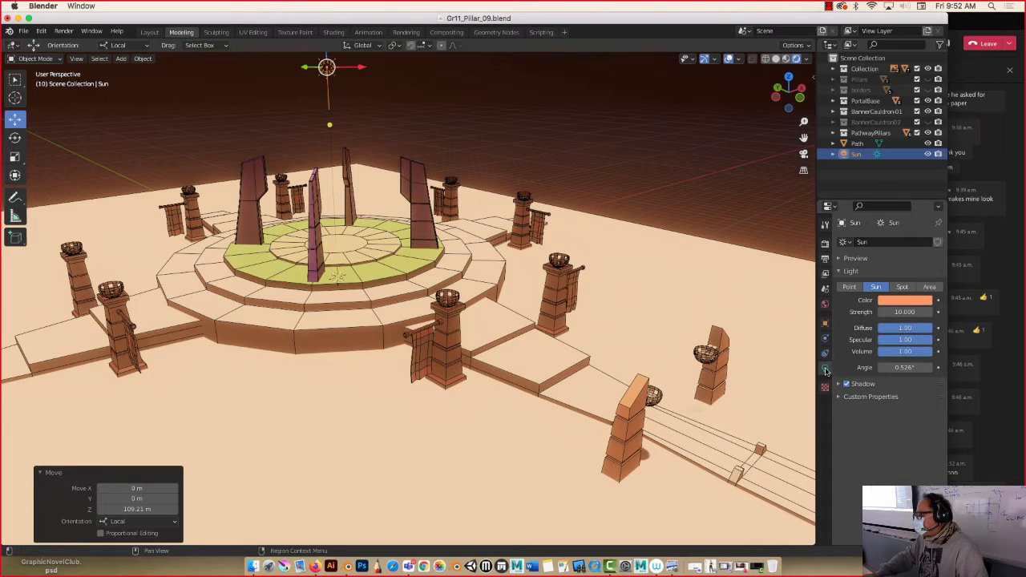
left_click(910, 312)
type("5")
key("Return")
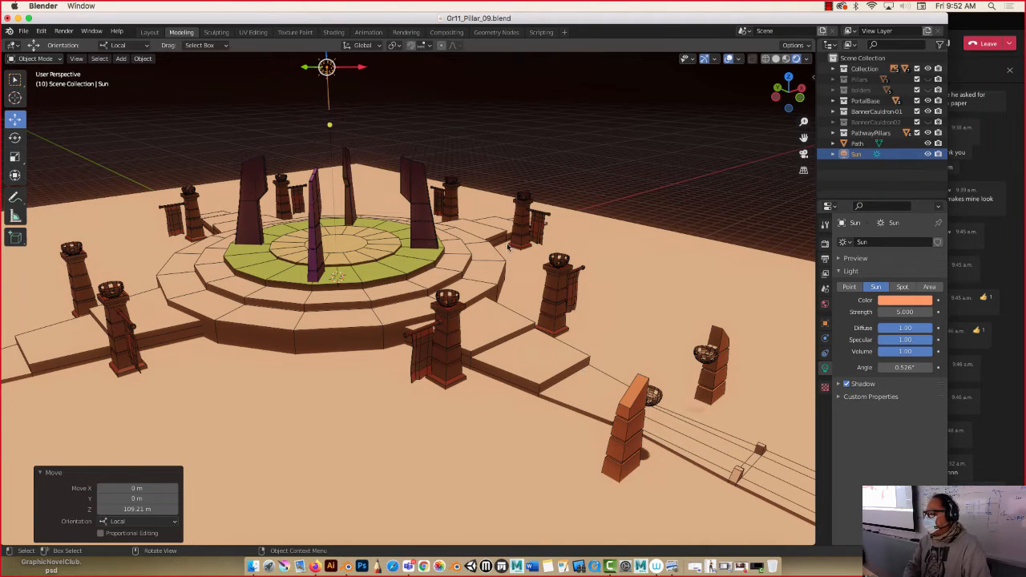
Add a Point light at the world origin in the middle of the portal.
left_click(118, 60)
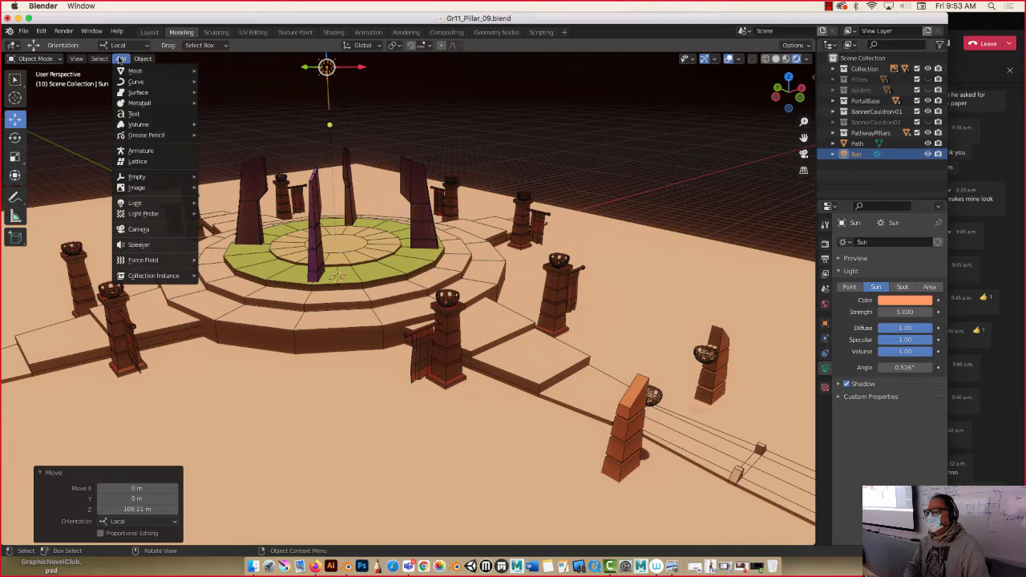
mouse_move(136, 203)
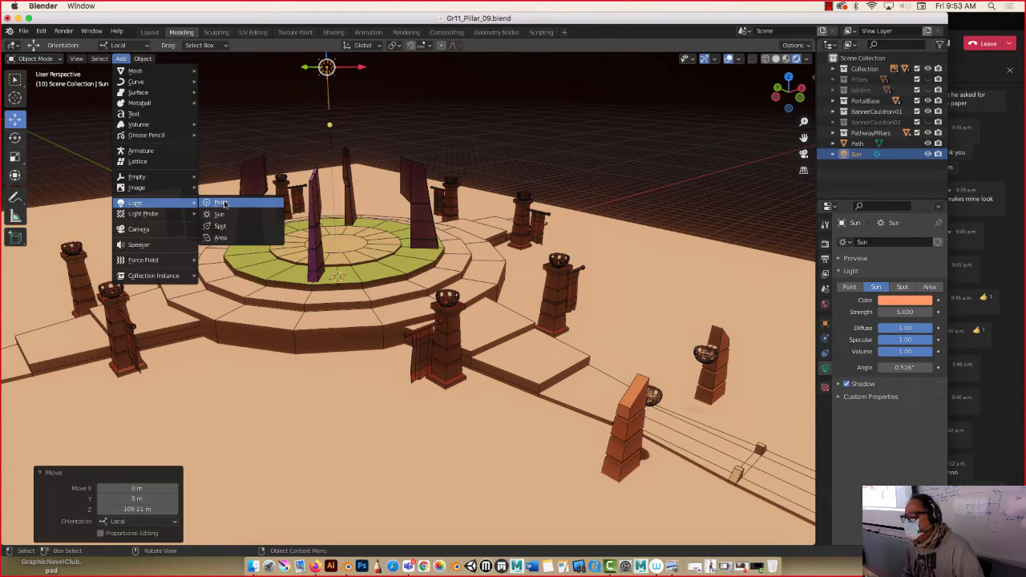
left_click(219, 202)
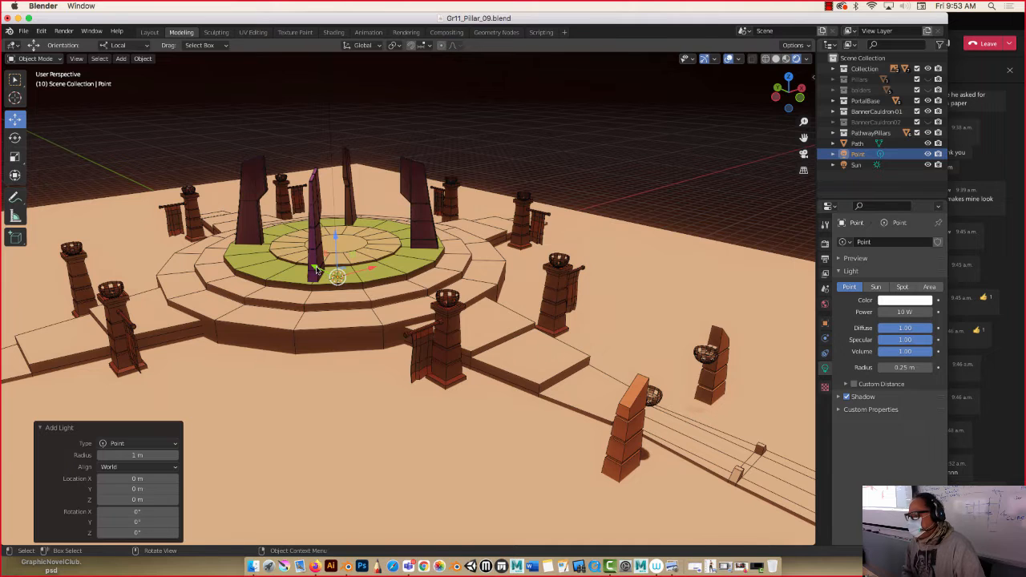
Move the Point light into the cauldron of the first left pathway pillar, about -19 m in X, -189 m in Y and 24 m up.
key("g")
left_click(650, 405)
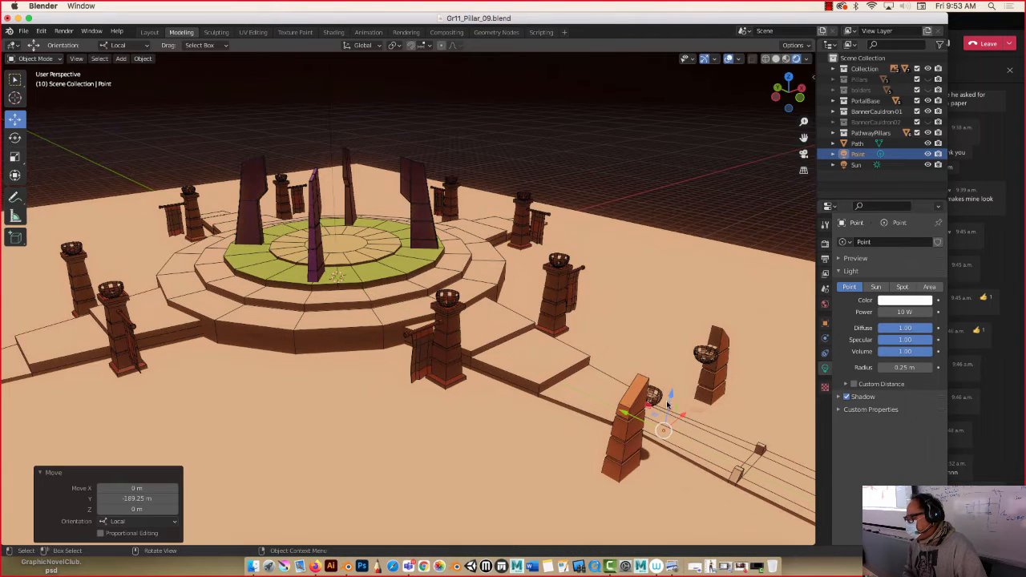
left_click_drag(671, 398, 631, 365)
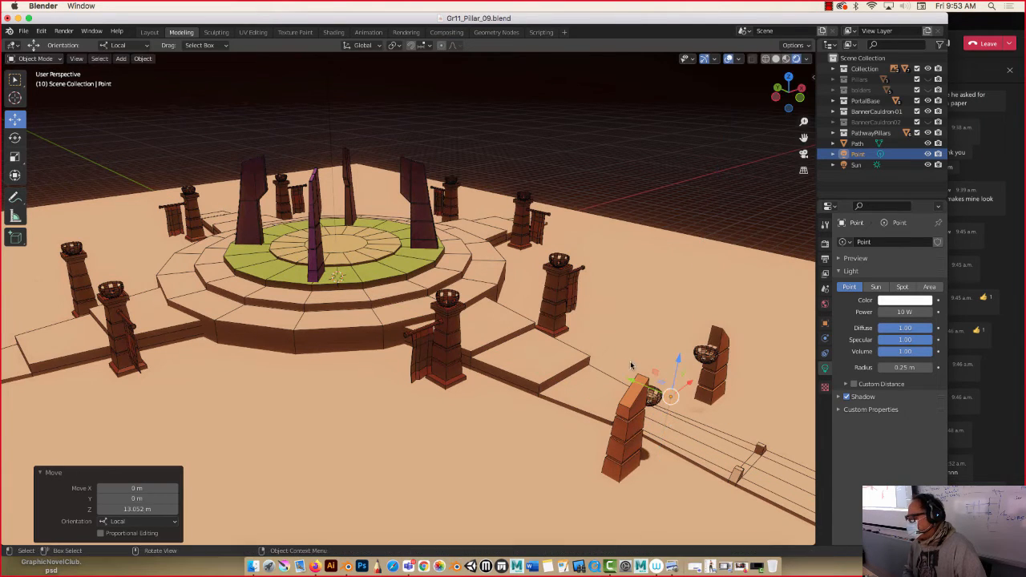
key("KP_7")
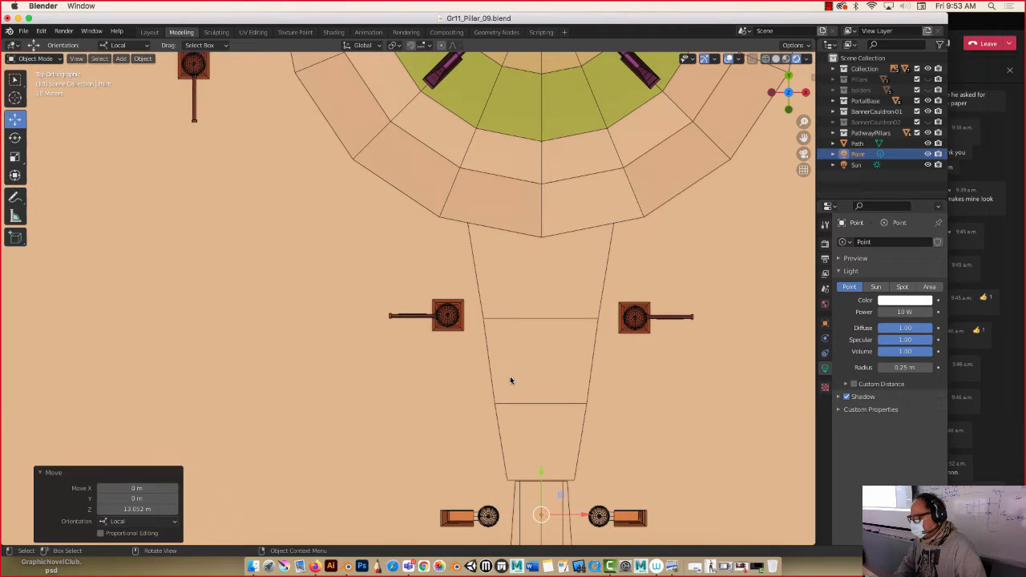
left_click_drag(543, 449, 498, 448)
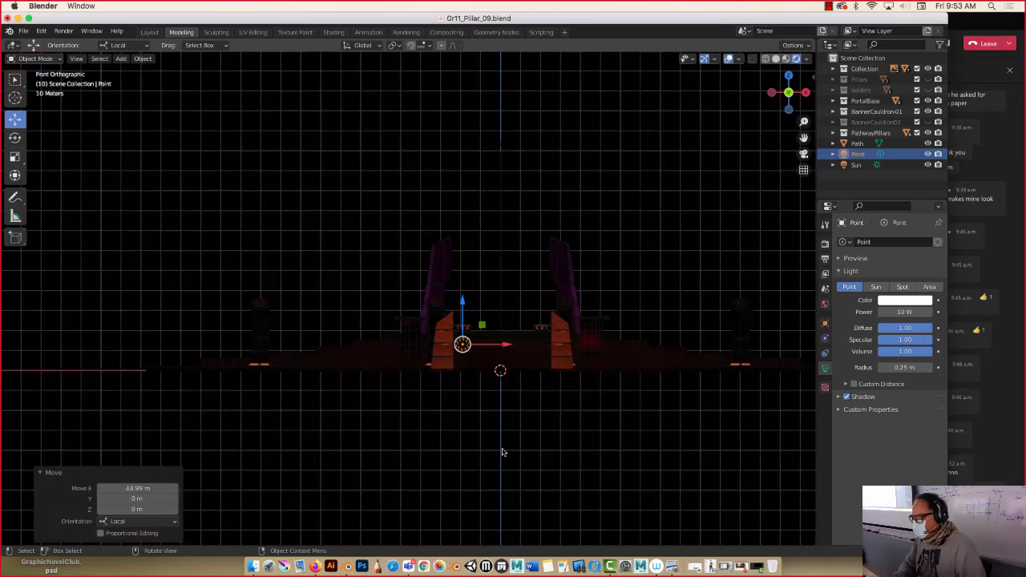
key("KP_1")
left_click_drag(462, 302, 461, 279)
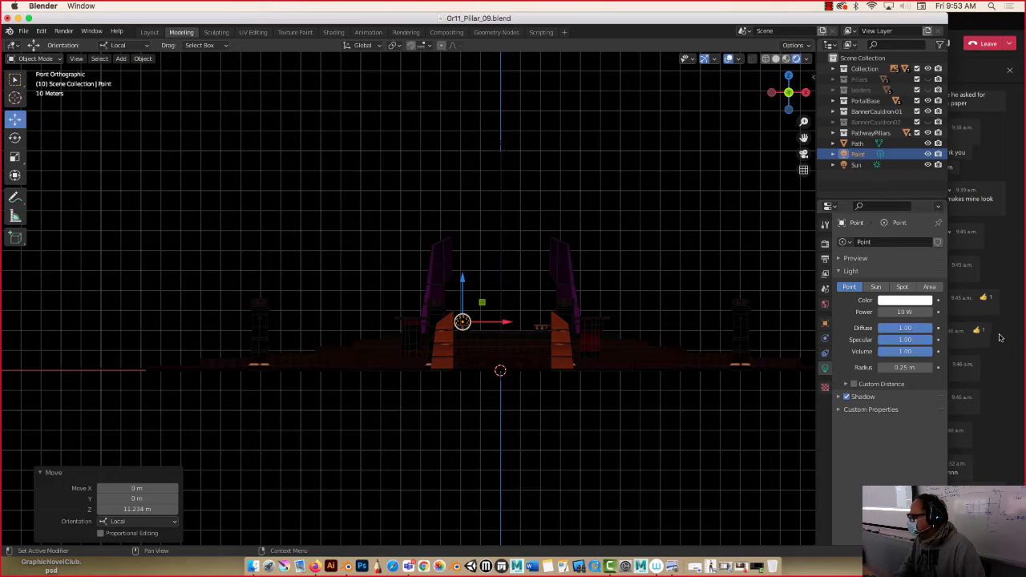
Colour the Point light red with a saturation of 0.989 and a value of 0.801, and set its power to 100 W.
left_click(912, 302)
left_click(876, 230)
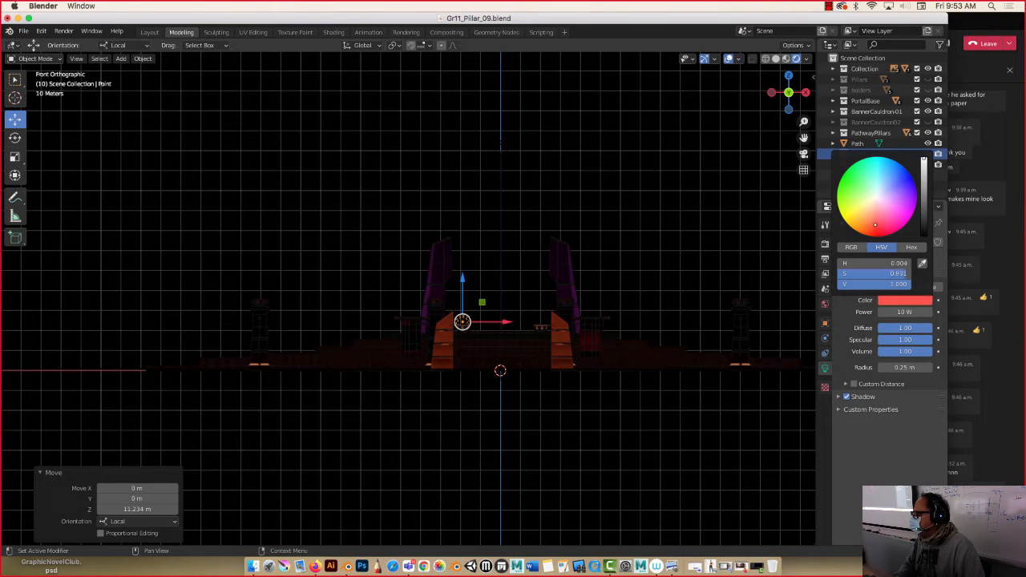
left_click_drag(926, 204, 924, 164)
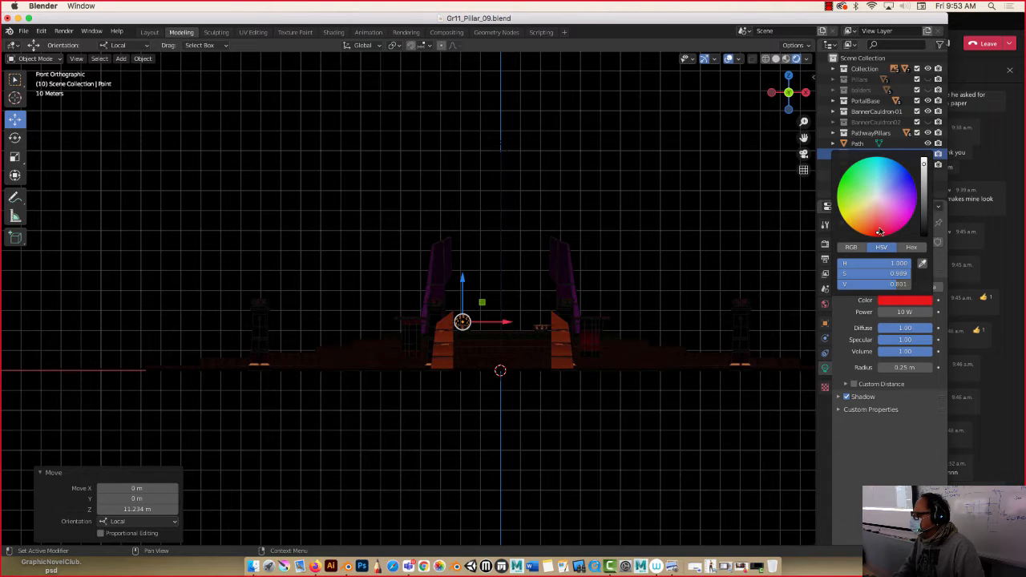
left_click(913, 312)
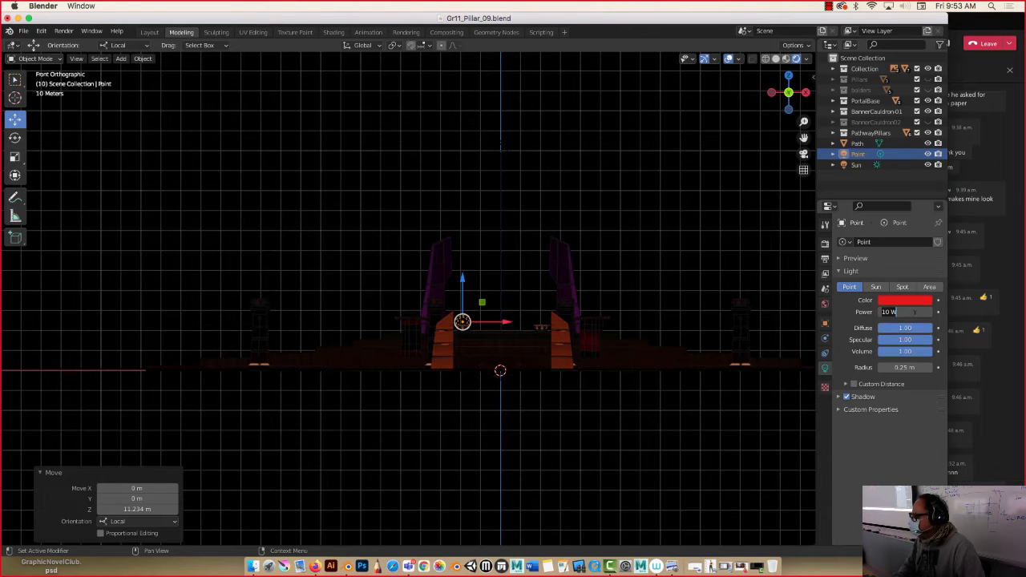
key("Return")
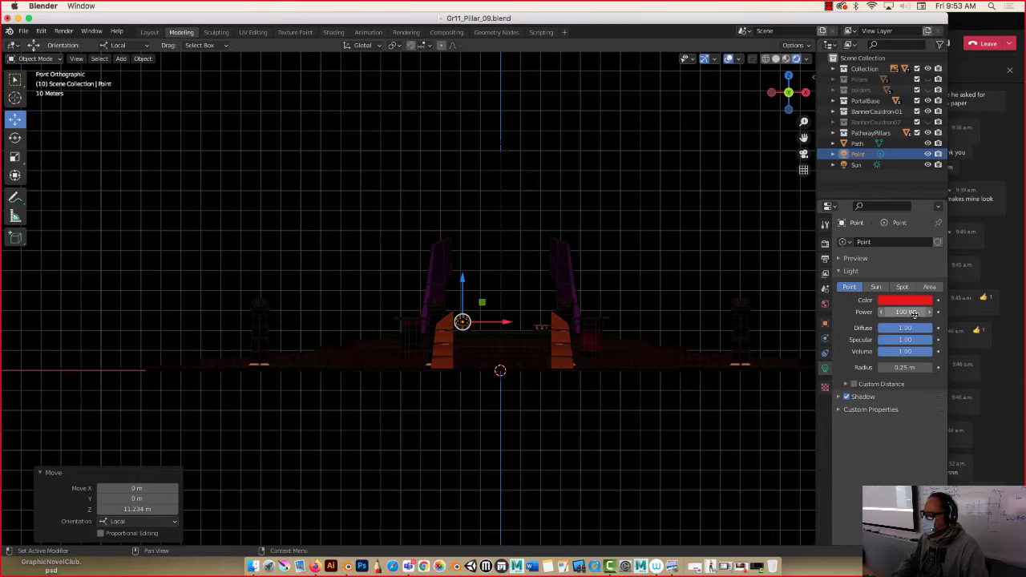
Set the red Point light's power to 1 W.
middle_click_drag(483, 166, 441, 214)
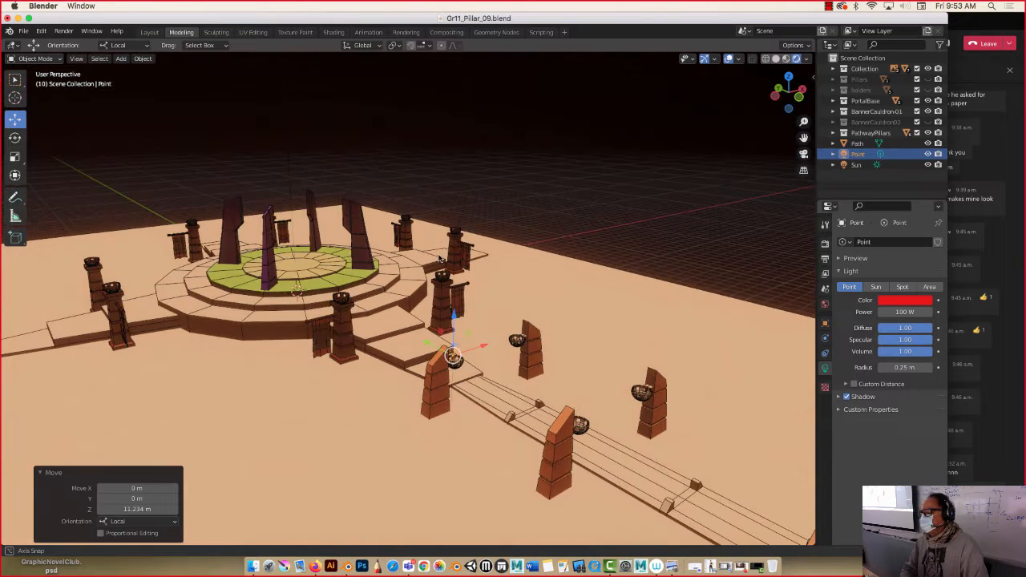
left_click(915, 312)
type("1")
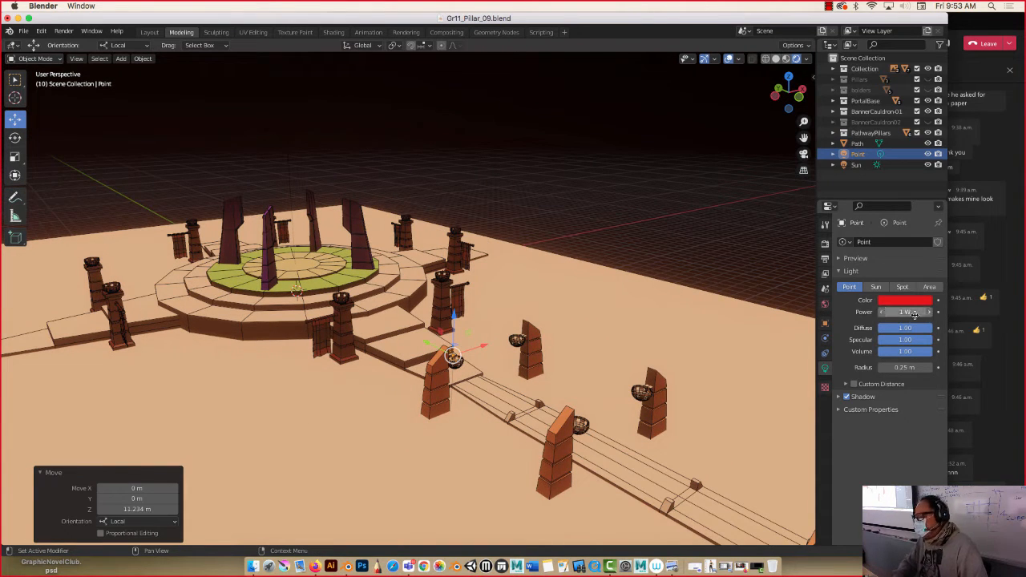
key("Return")
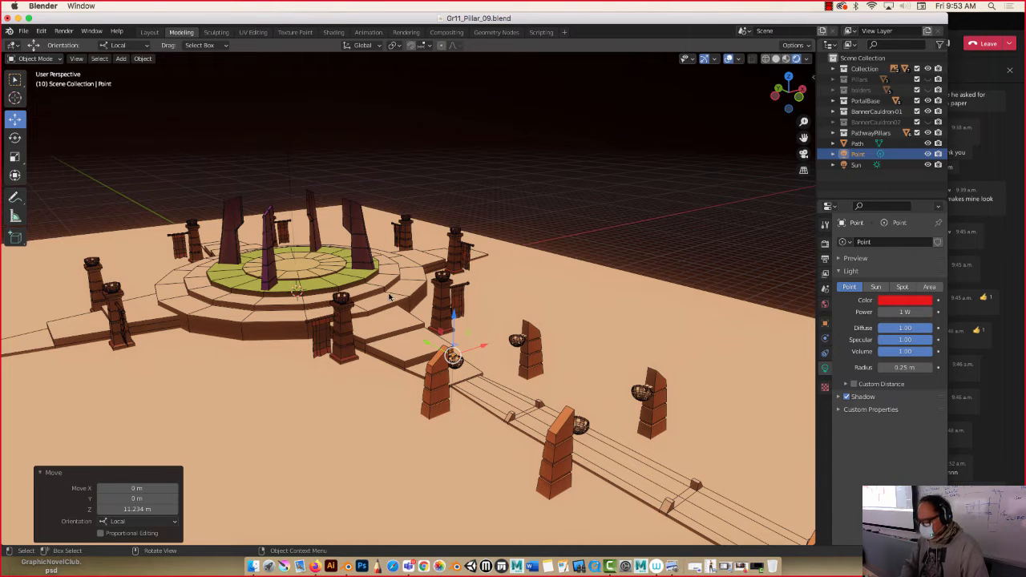
Switch the render engine to Cycles to compare the portal scene's look, and switch back to Eevee.
middle_click_drag(379, 306, 443, 321, "shift")
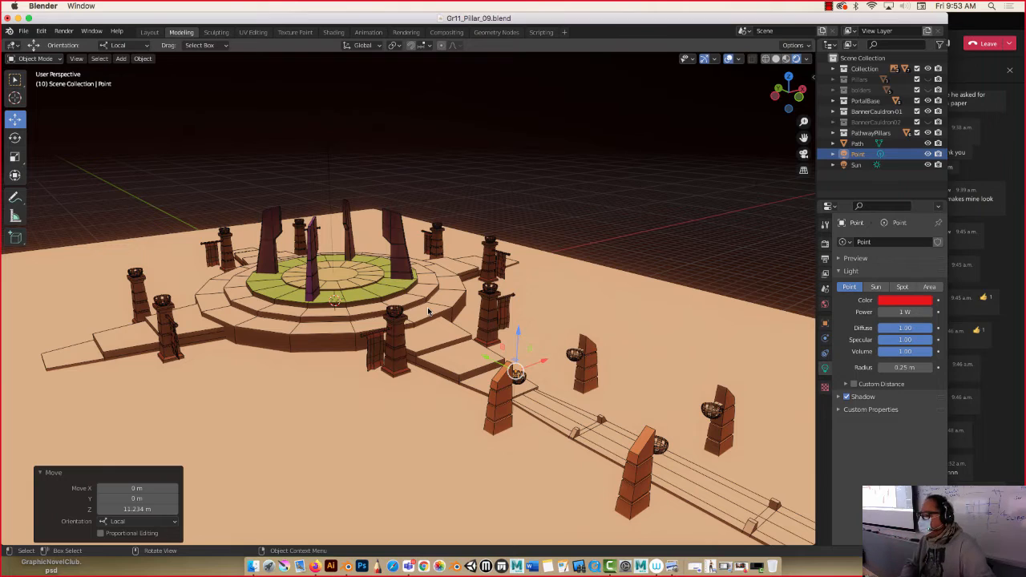
middle_click_drag(391, 284, 371, 246)
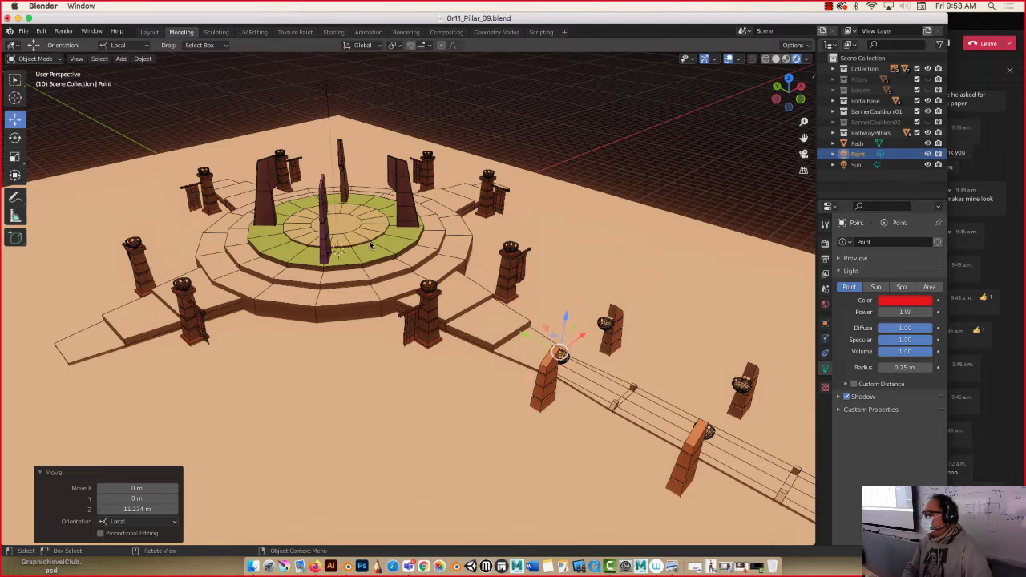
scroll(339, 233, "up", 3)
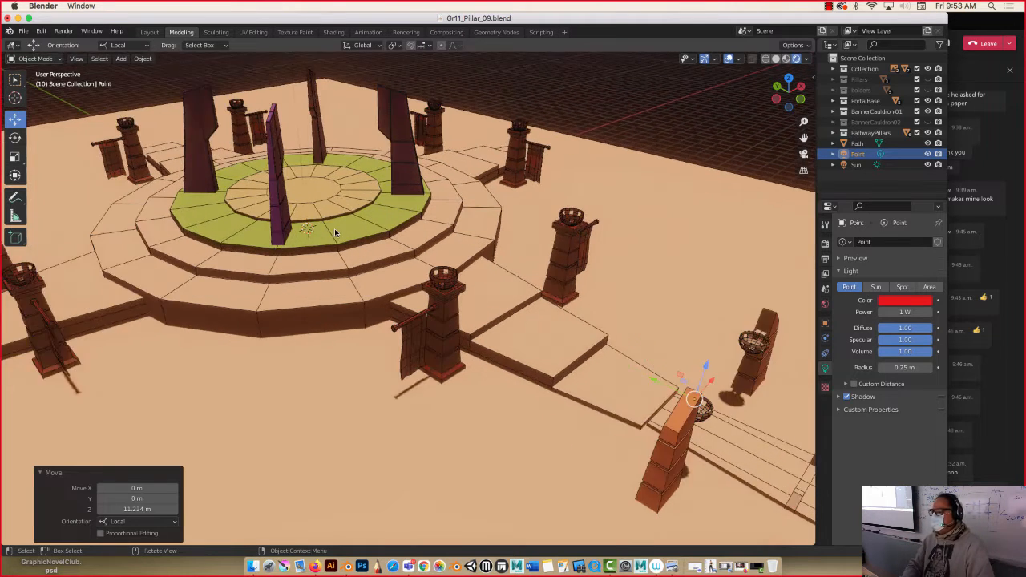
scroll(332, 235, "down", 3)
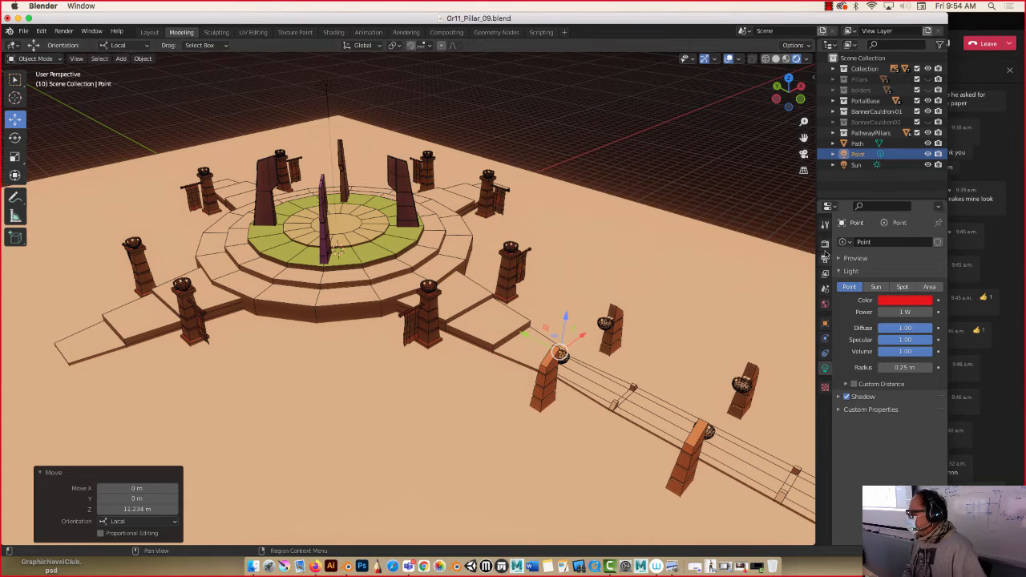
left_click(824, 245)
left_click(906, 242)
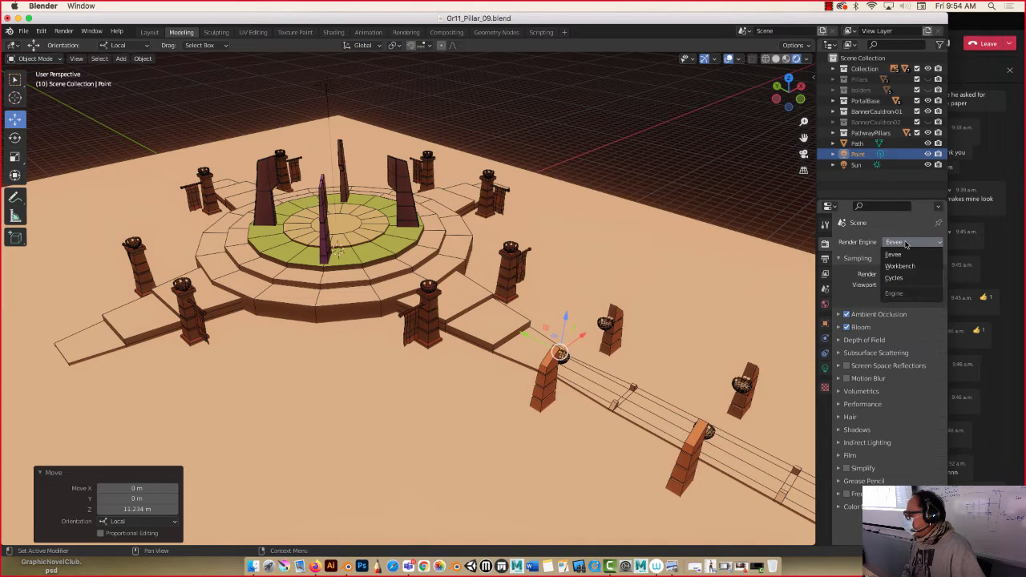
left_click(894, 278)
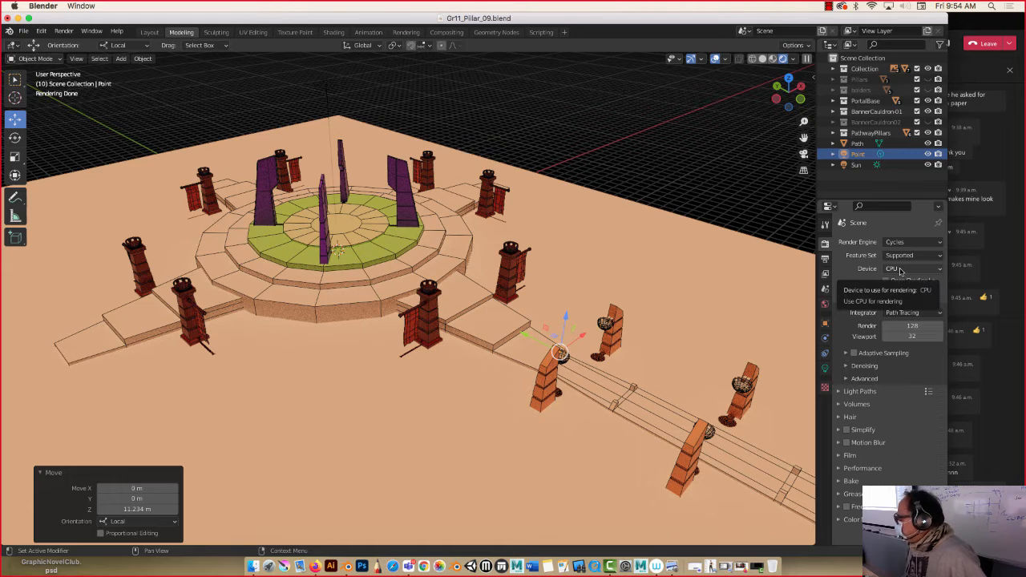
left_click(909, 243)
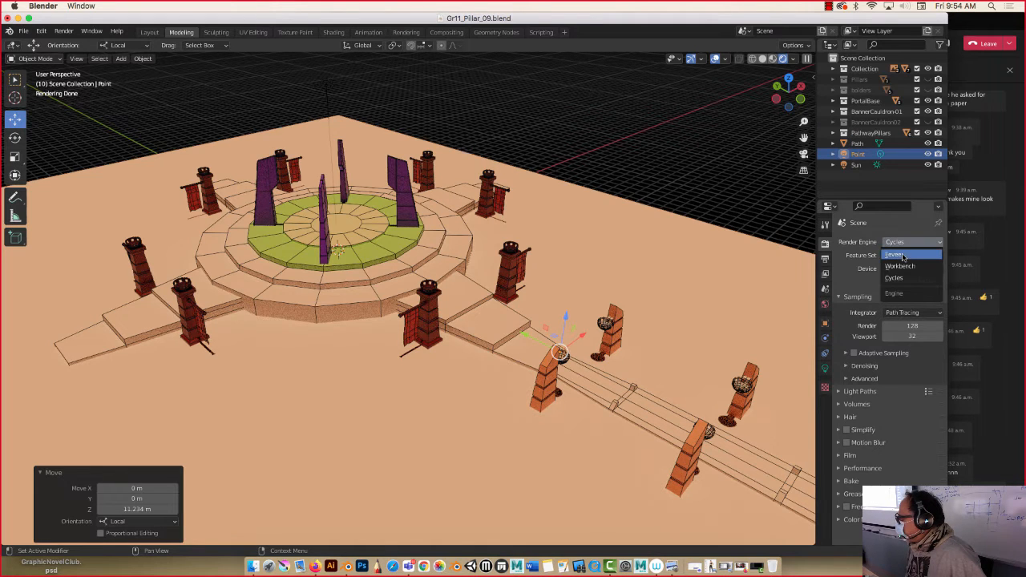
left_click(904, 256)
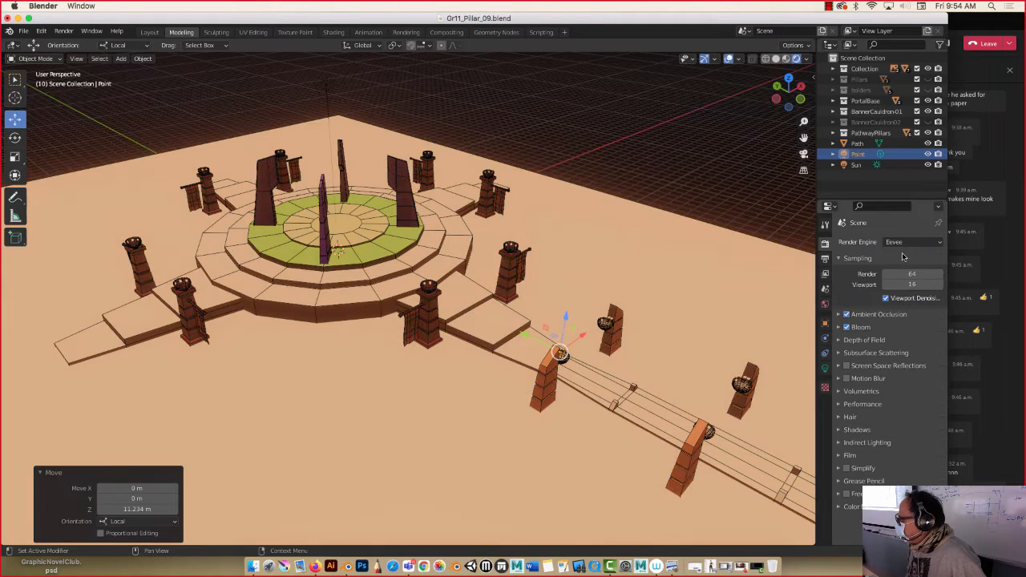
Add a camera at the world origin and look through it.
left_click(121, 60)
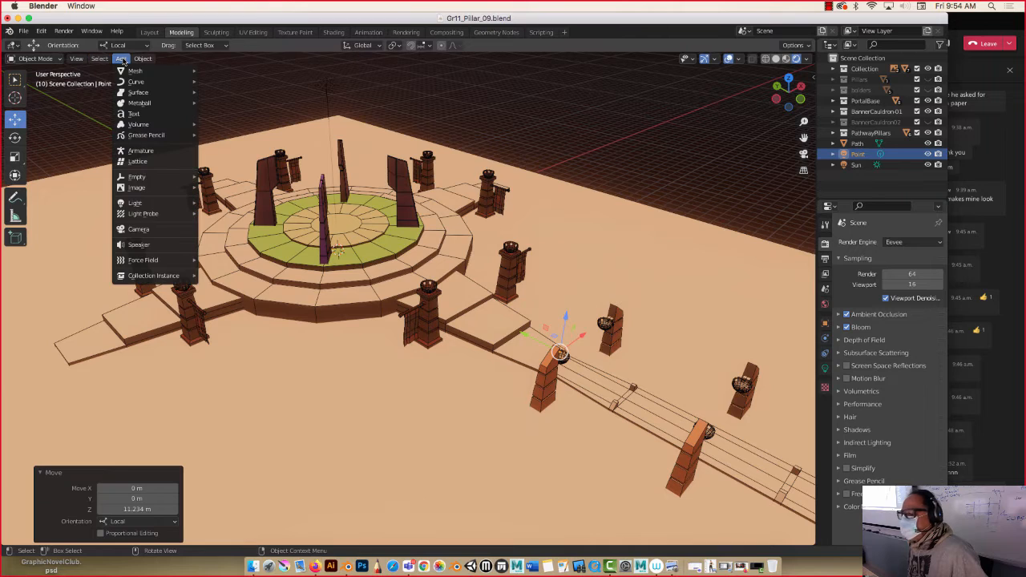
left_click(130, 231)
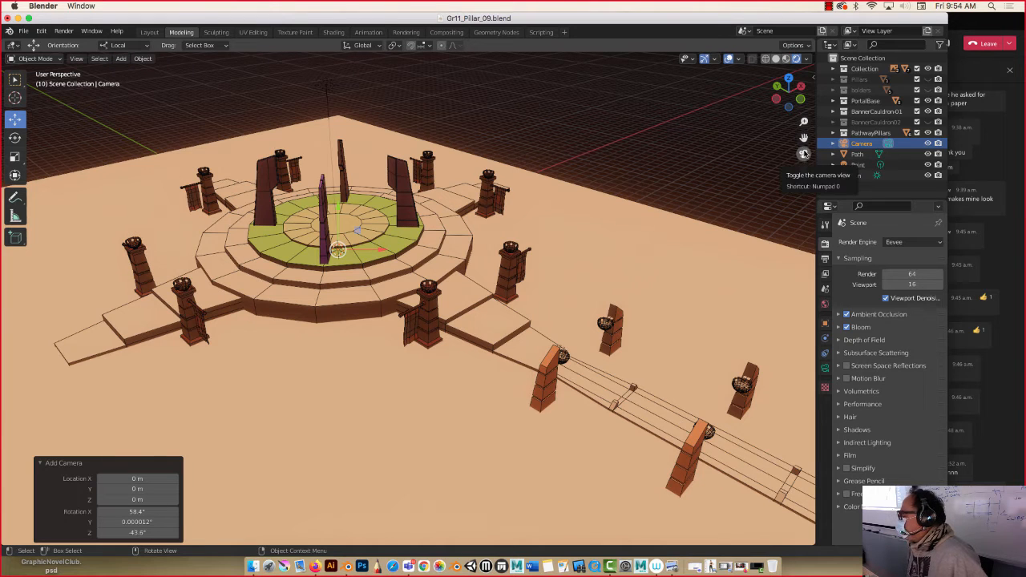
left_click(804, 153)
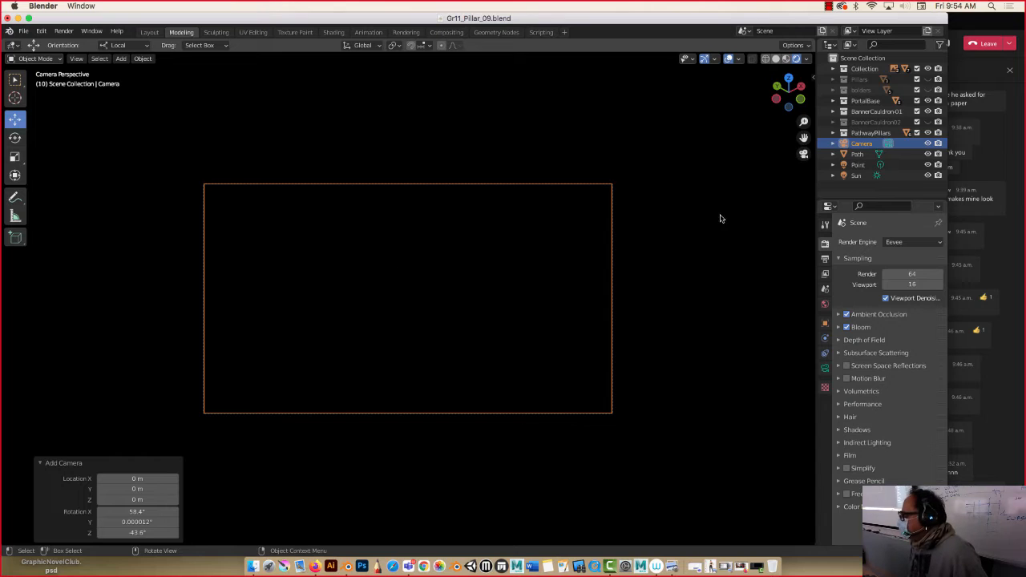
Lock the camera to the view in the viewport's View Lock settings.
key("n")
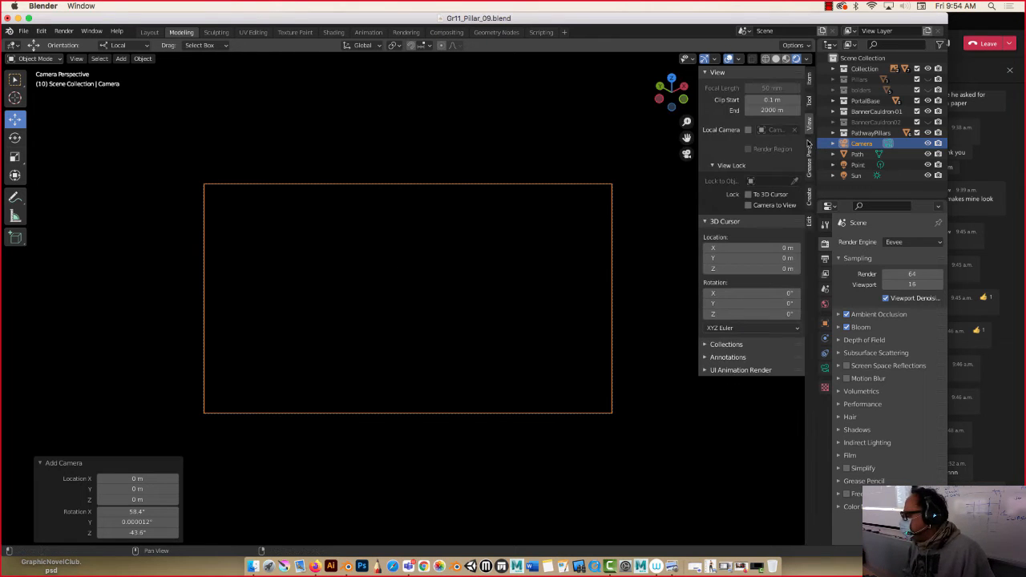
key("n")
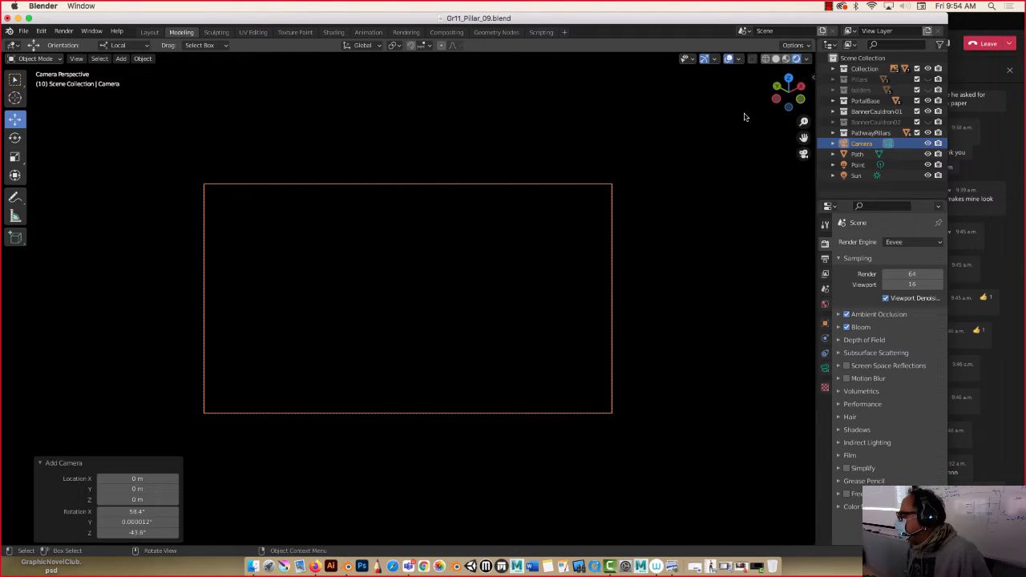
key("n")
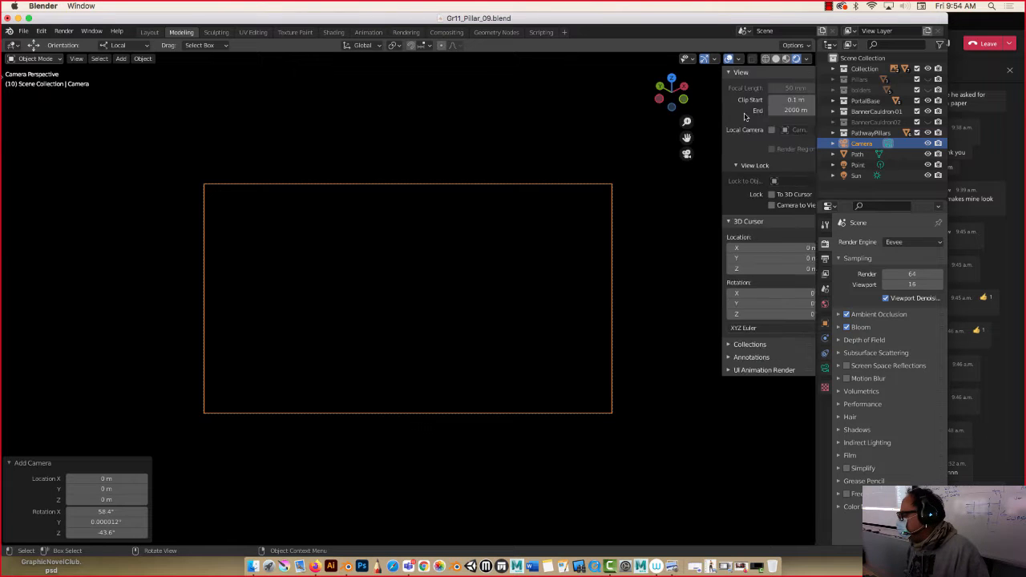
key("n")
key("n")
key("n")
key("n")
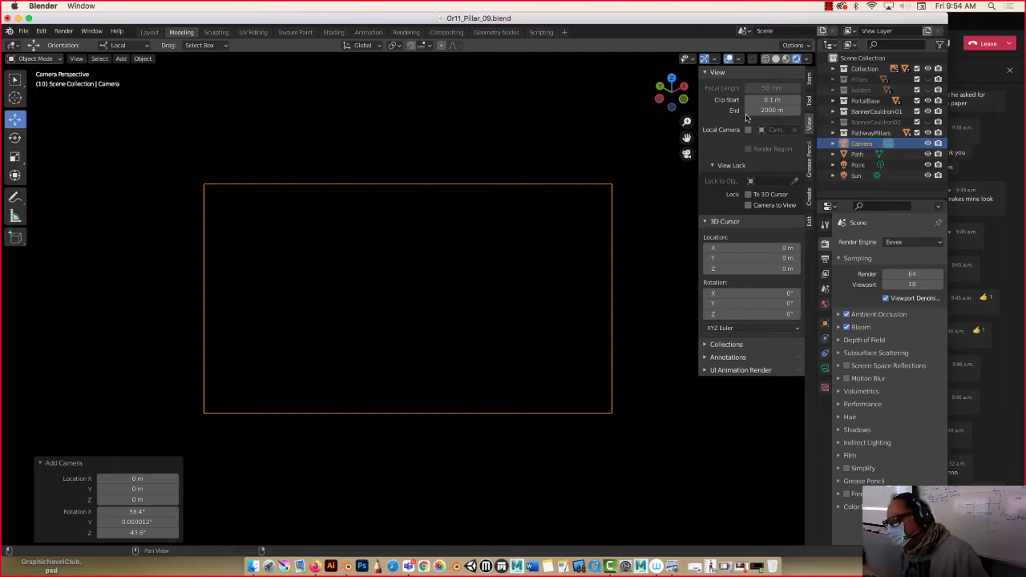
left_click(748, 205)
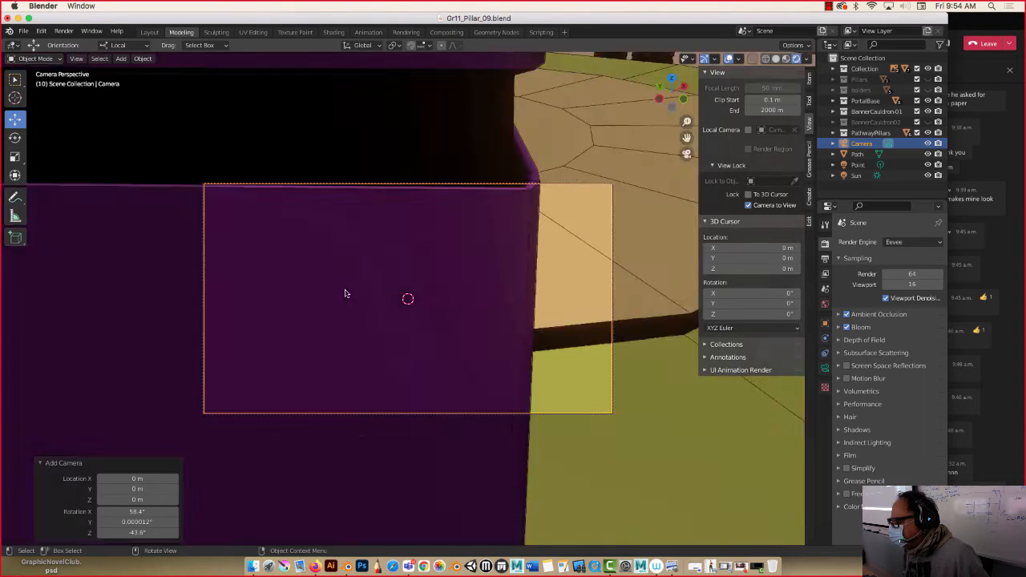
Frame the camera shot from a low angle along the pathway, with the pathway pillar in front and the portal behind.
scroll(345, 291, "down", 8)
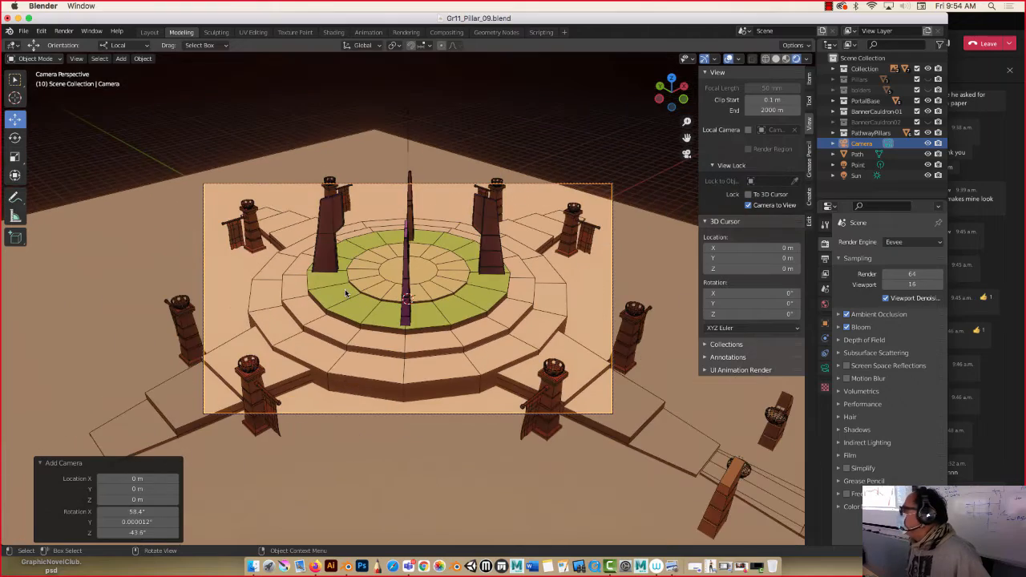
scroll(345, 292, "down", 3)
scroll(345, 292, "up", 8)
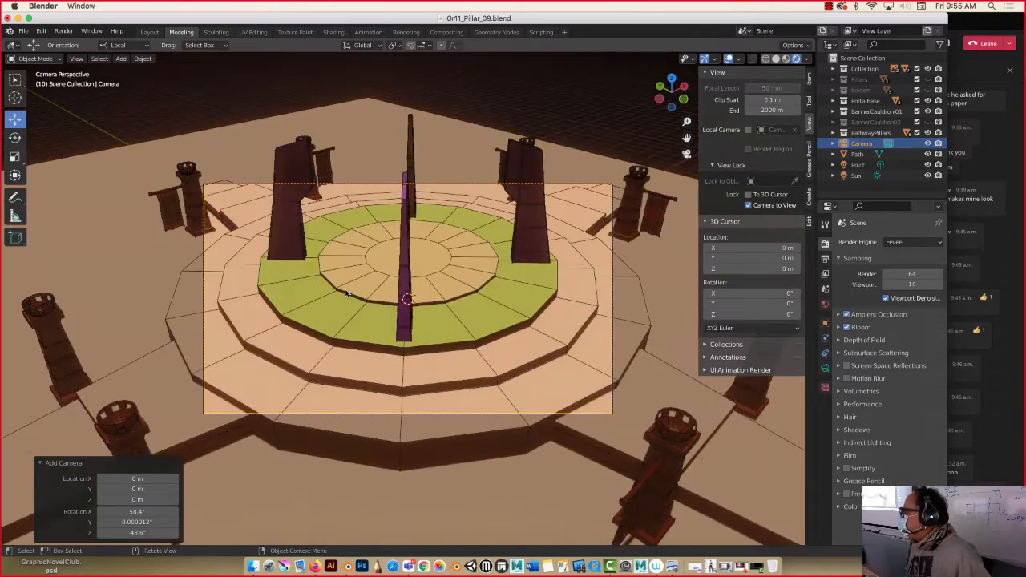
scroll(346, 293, "down", 4)
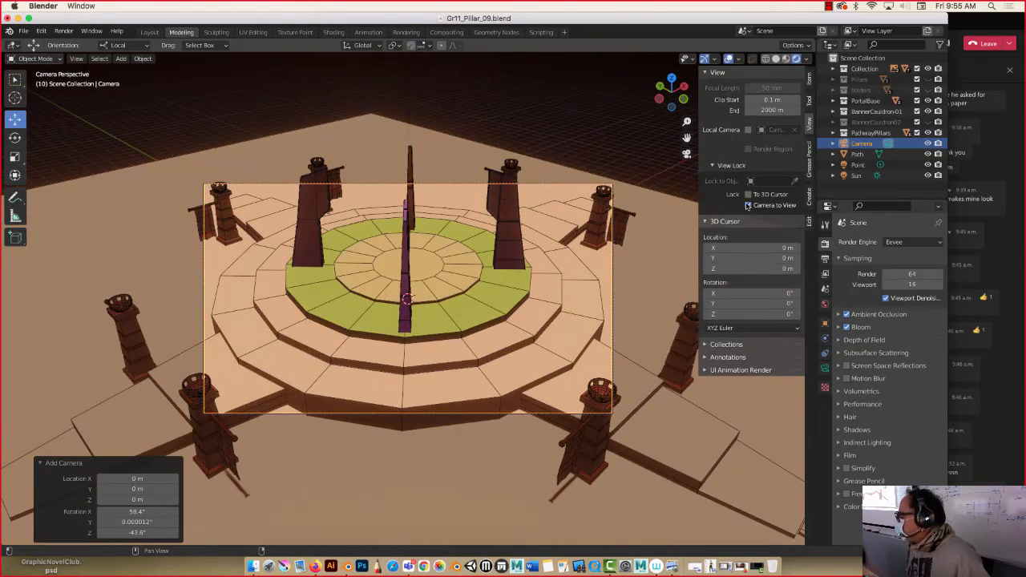
middle_click_drag(479, 271, 276, 197)
middle_click_drag(349, 329, 384, 303, "shift")
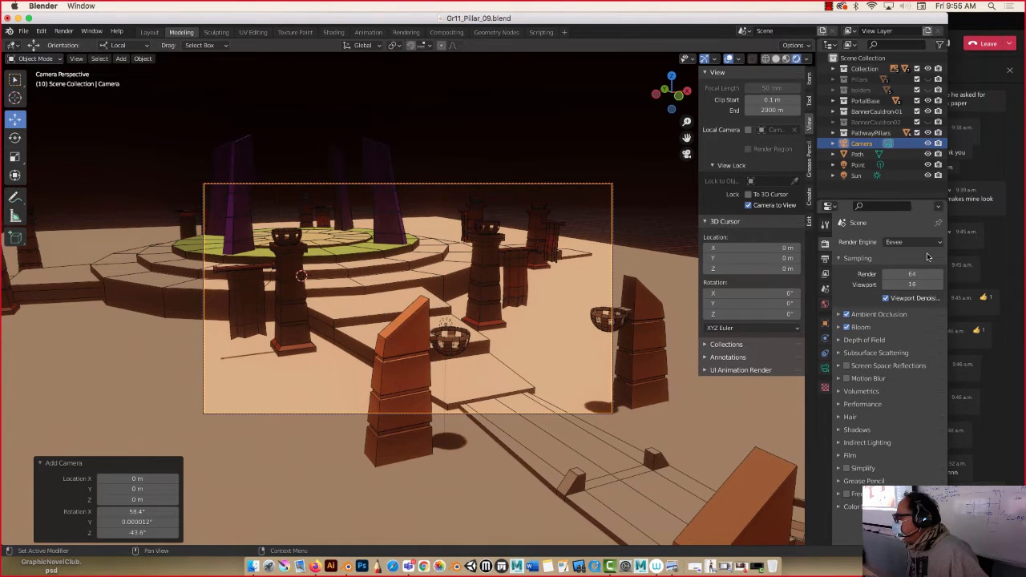
Render the camera shot as a still image with Eevee and view the whole result.
left_click(64, 31)
left_click(69, 44)
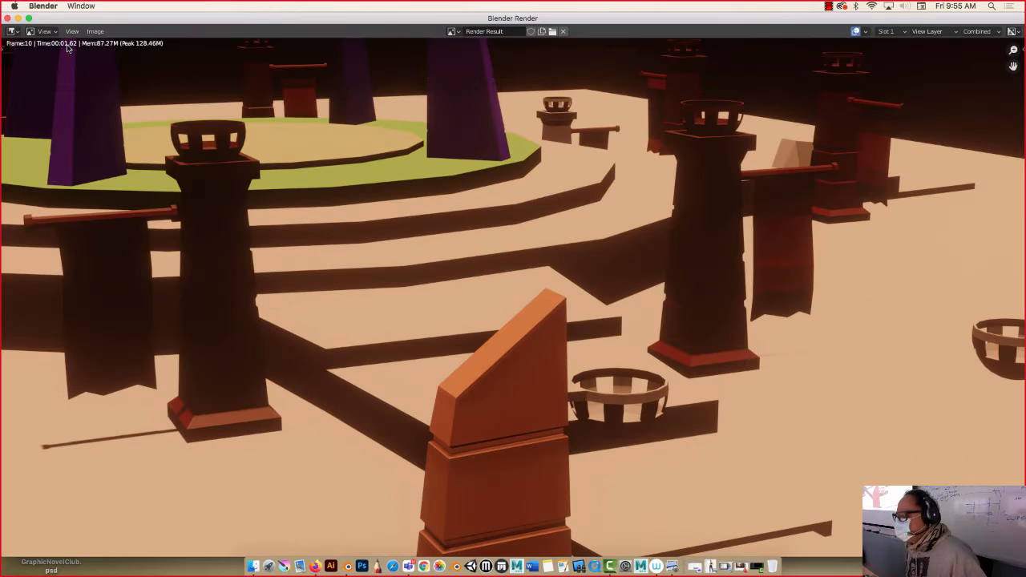
scroll(321, 215, "down", 2)
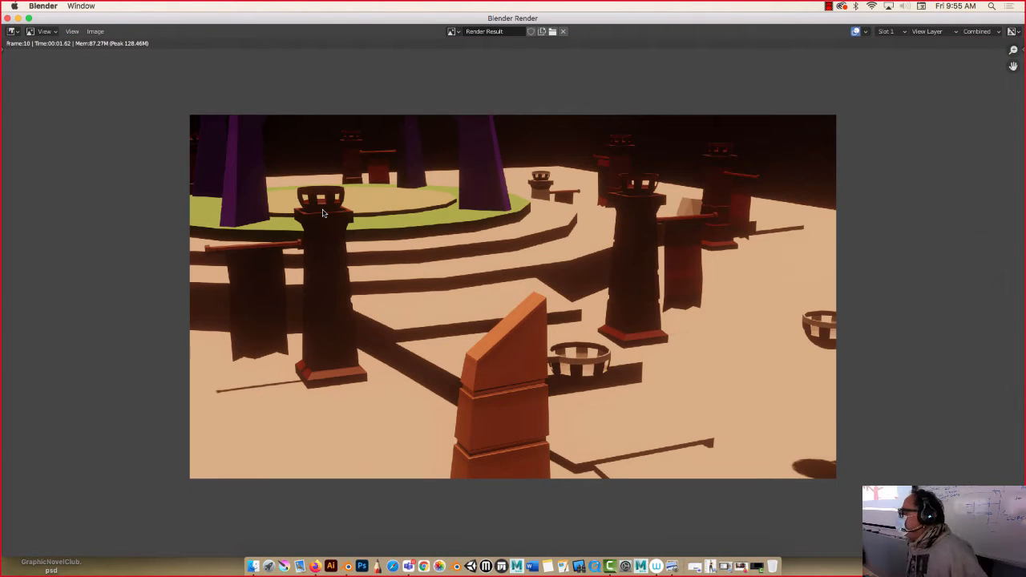
left_click(73, 32)
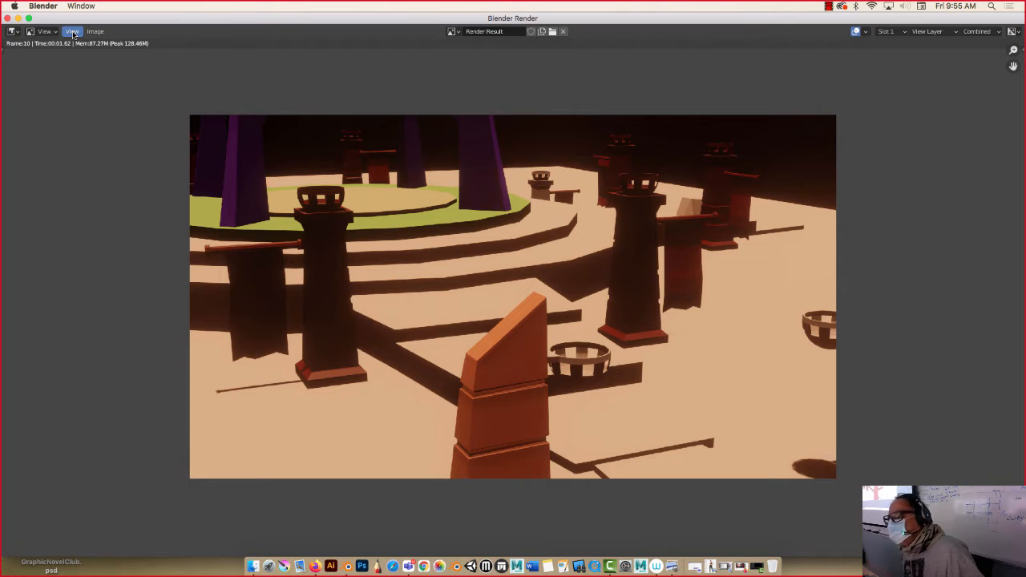
Save the rendered image as a PNG named Shot_Test_Cycles_01 and return to the scene.
left_click(95, 32)
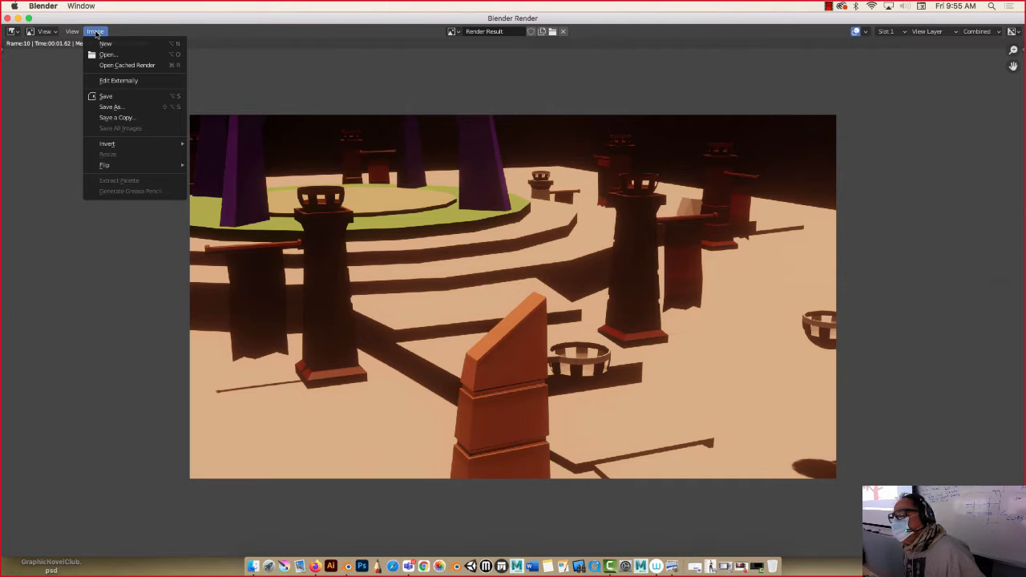
left_click(110, 107)
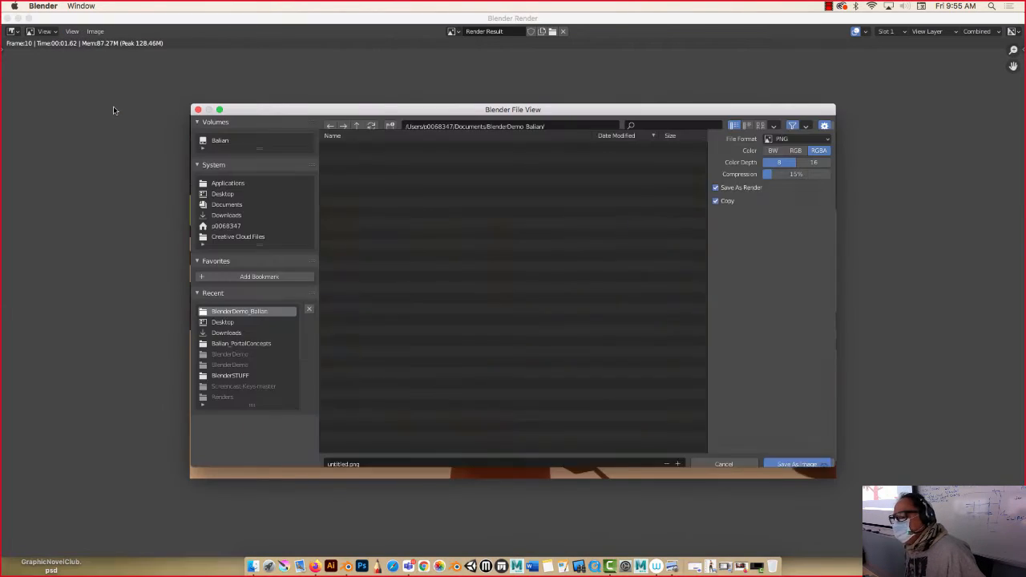
left_click(345, 458)
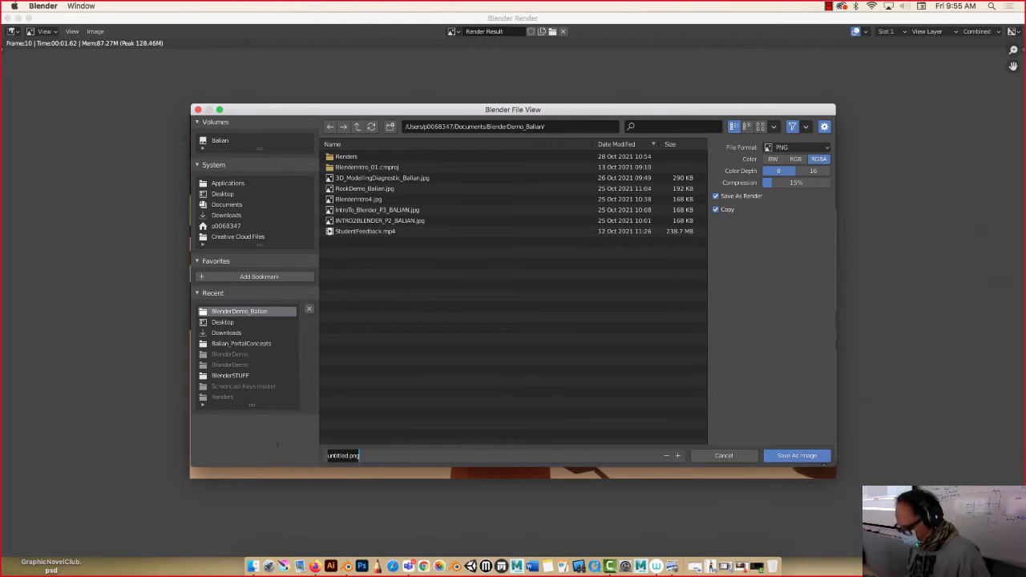
type("Shot_Test_Cy")
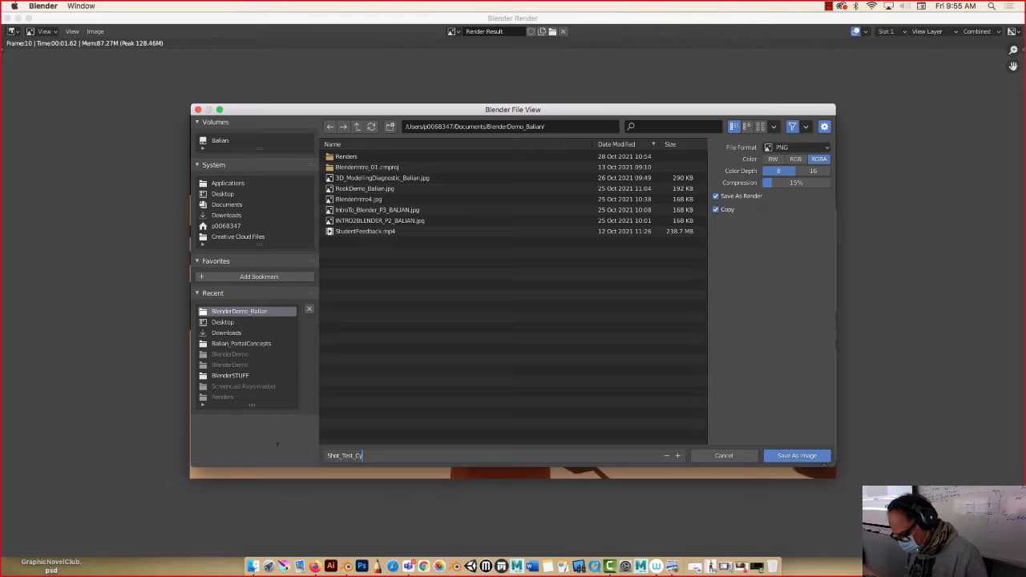
type("cles_01")
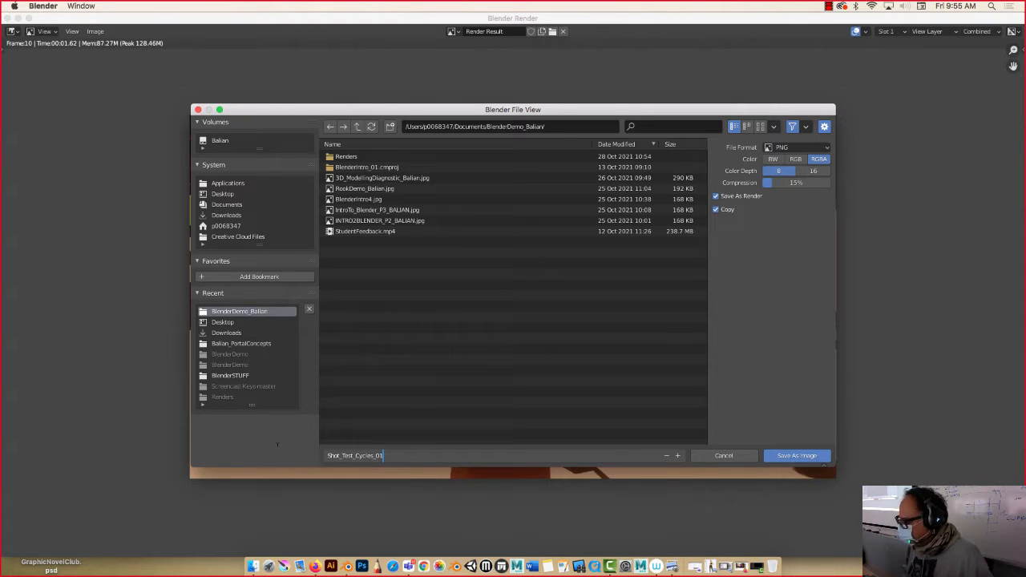
key("Return")
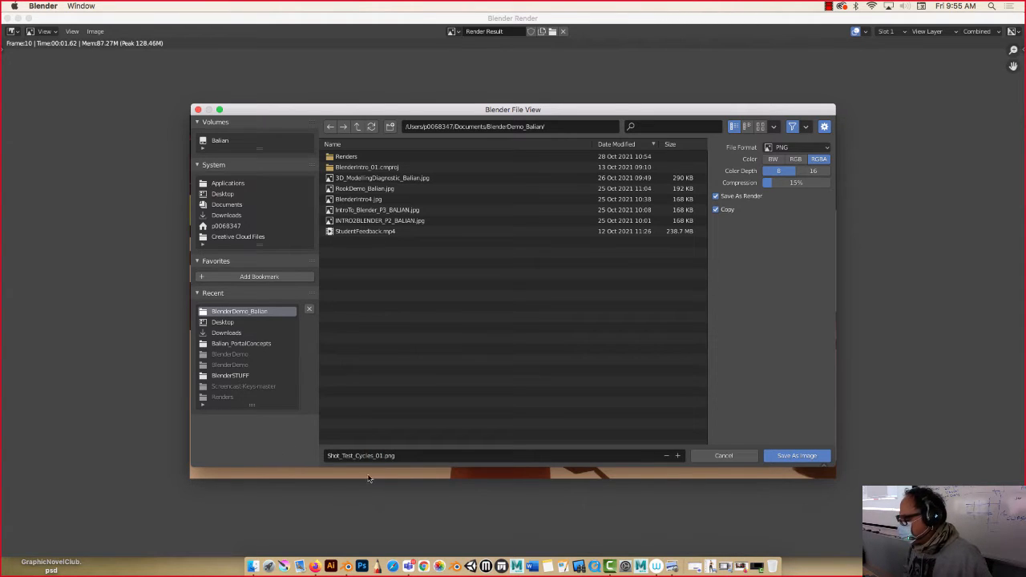
left_click(775, 459)
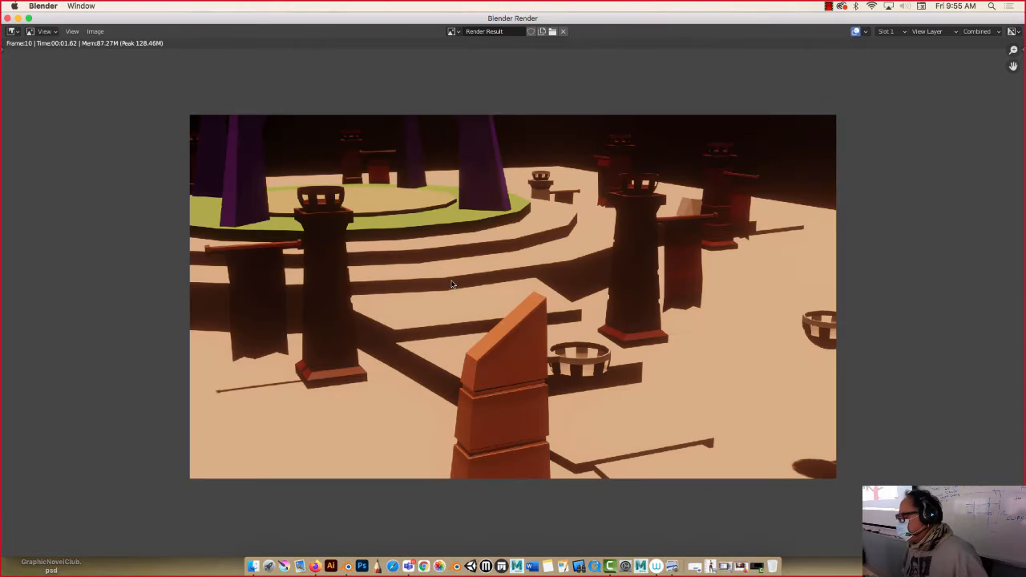
left_click(17, 18)
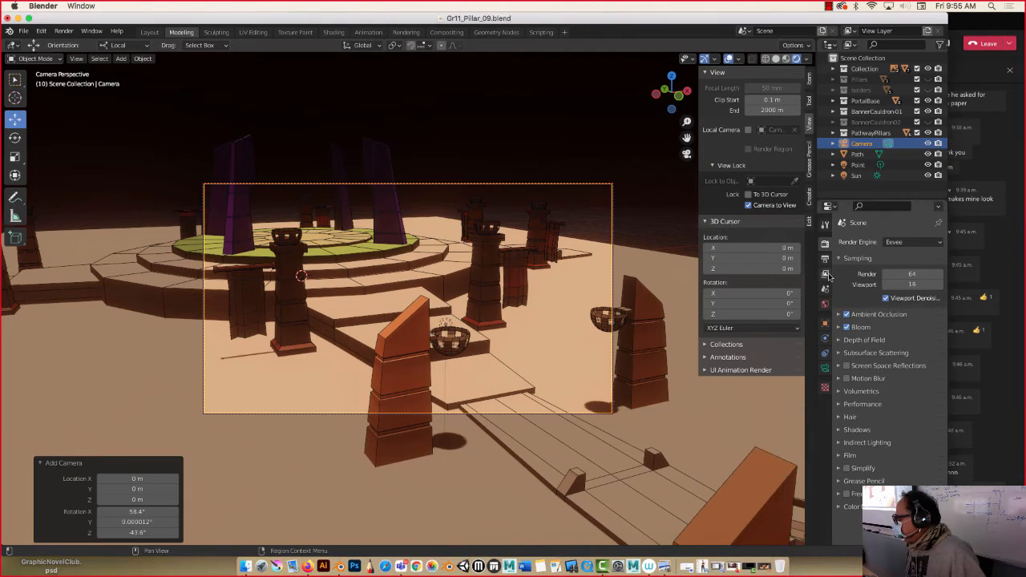
left_click(824, 259)
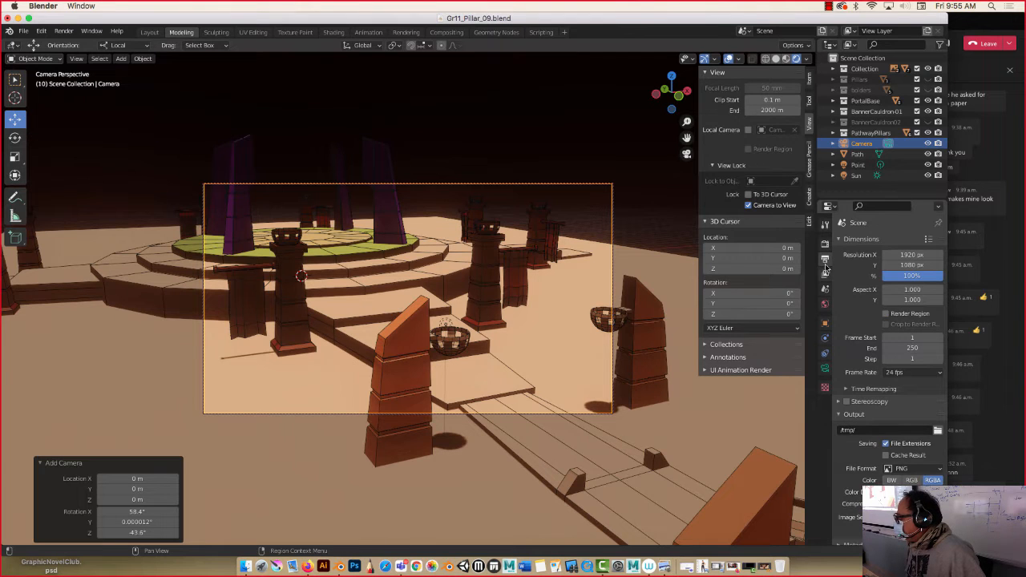
left_click(825, 274)
left_click(824, 243)
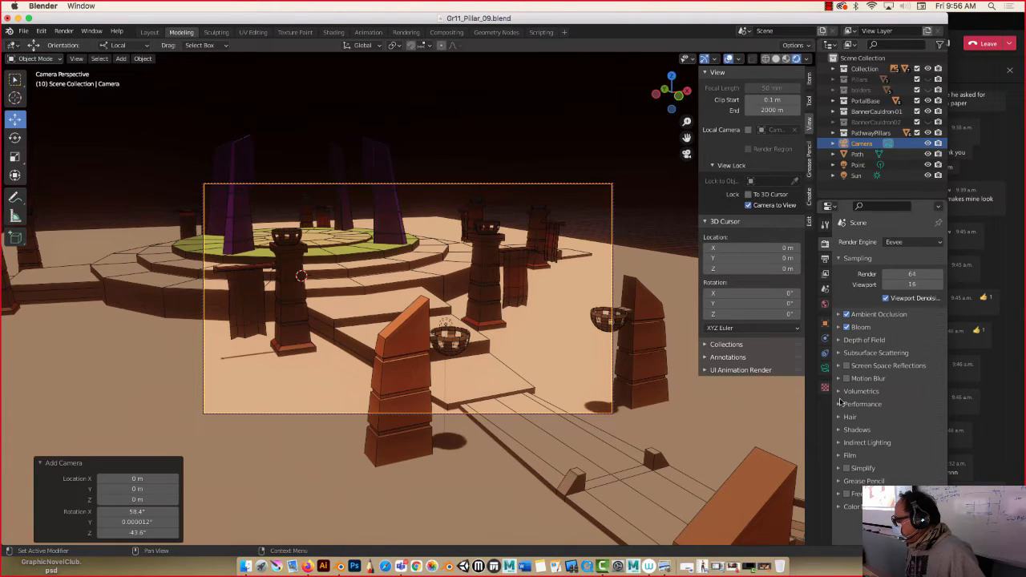
Reframe the camera shot wider, with several pathway pillars and hanging bowls in front and the portal platform behind.
scroll(348, 294, "up", 3)
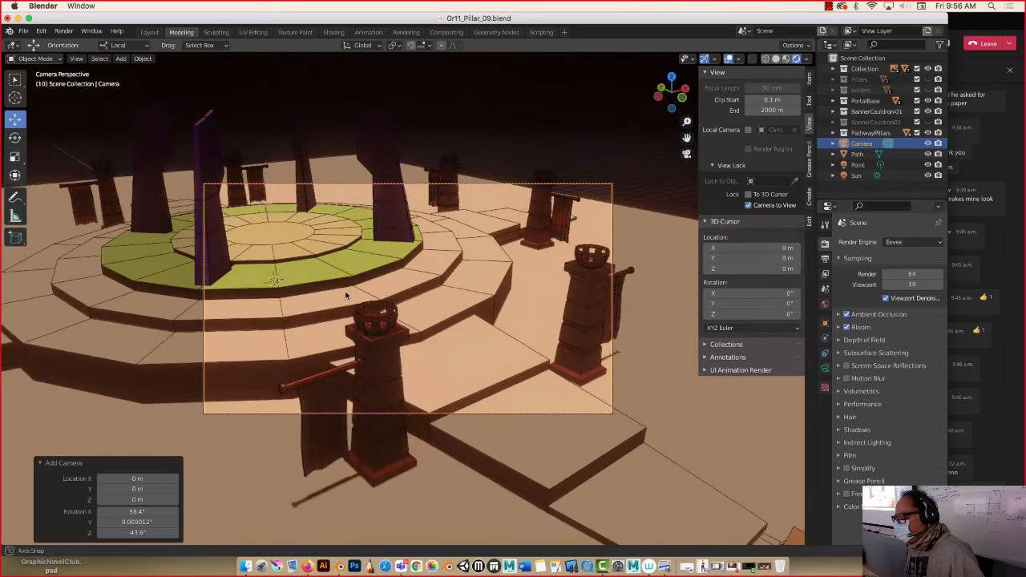
scroll(413, 288, "down", 8)
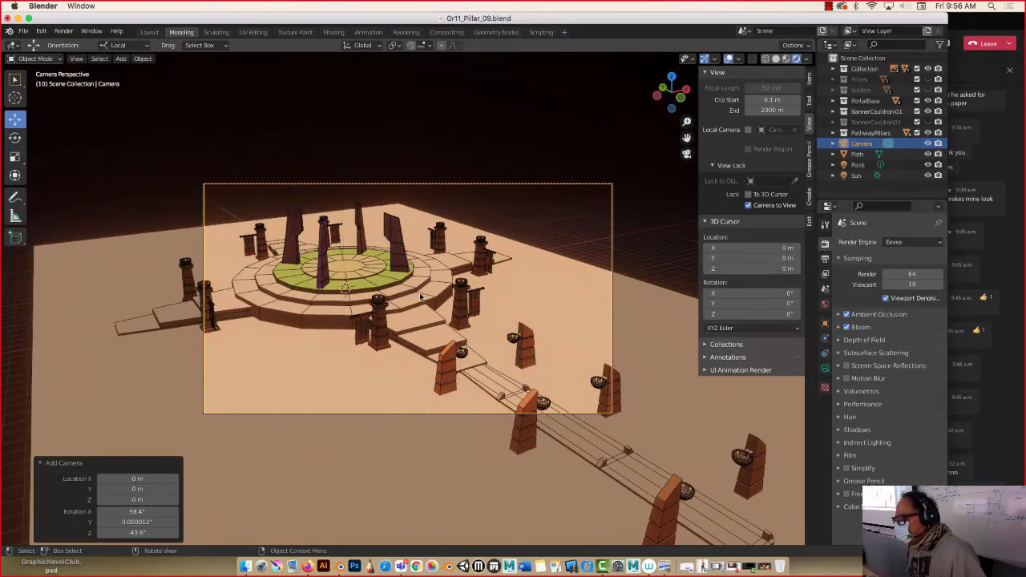
middle_click_drag(413, 288, 399, 255)
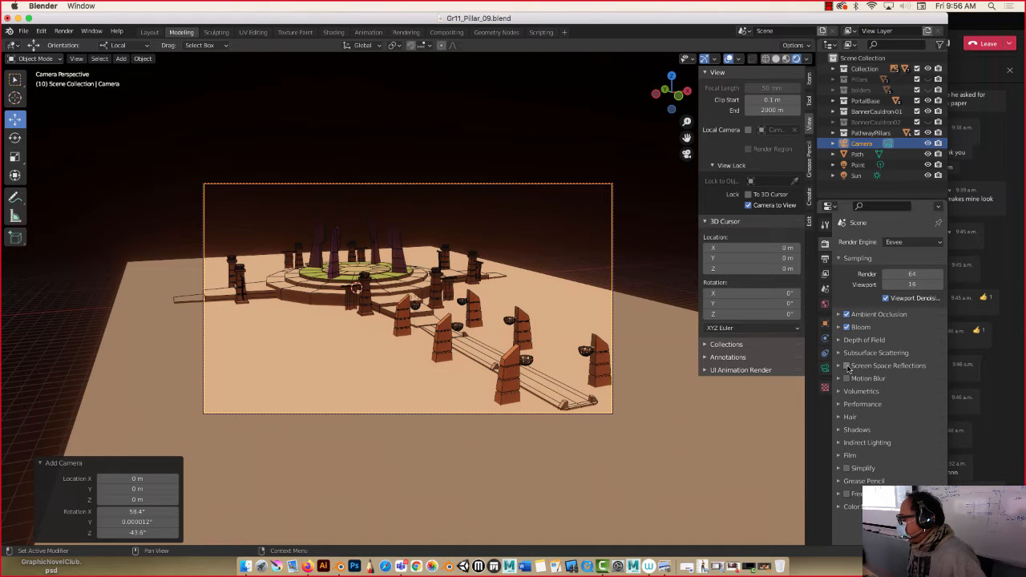
scroll(276, 274, "up", 3)
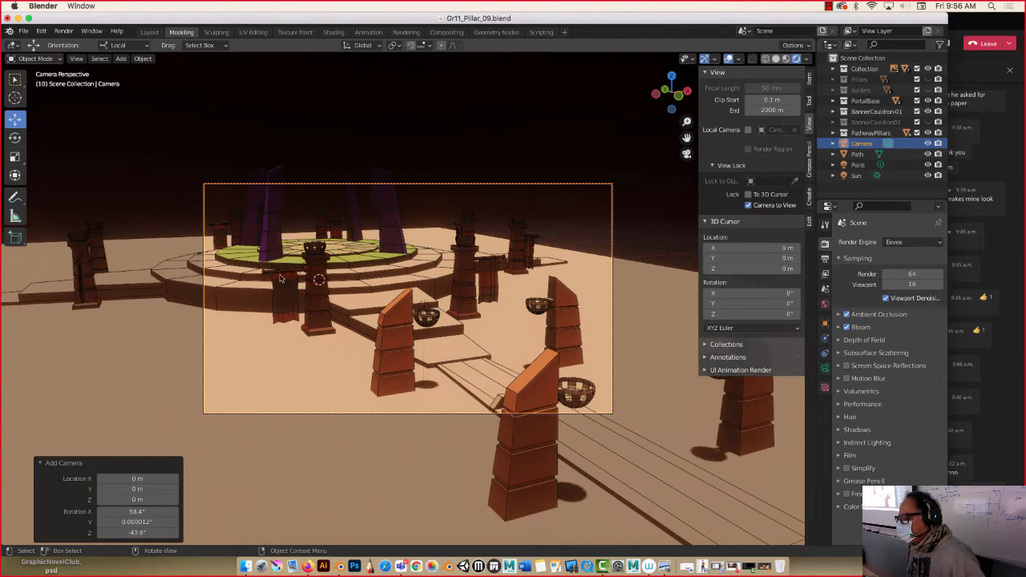
scroll(280, 278, "up", 2)
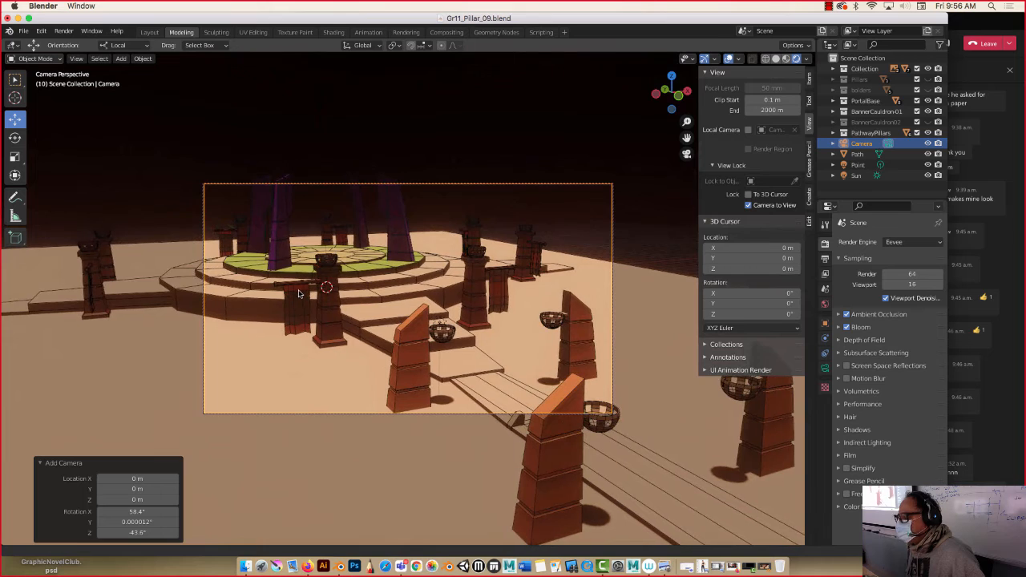
Change the sun light's colour to light purple (H 0.732, S 0.633, V 1.000) and set its strength to 10.
left_click(854, 176)
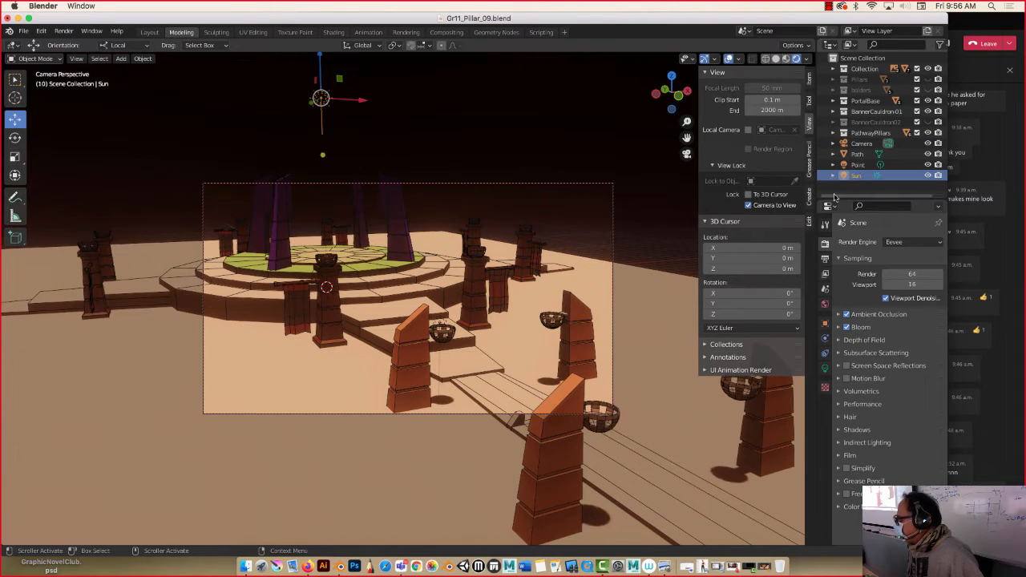
left_click(826, 369)
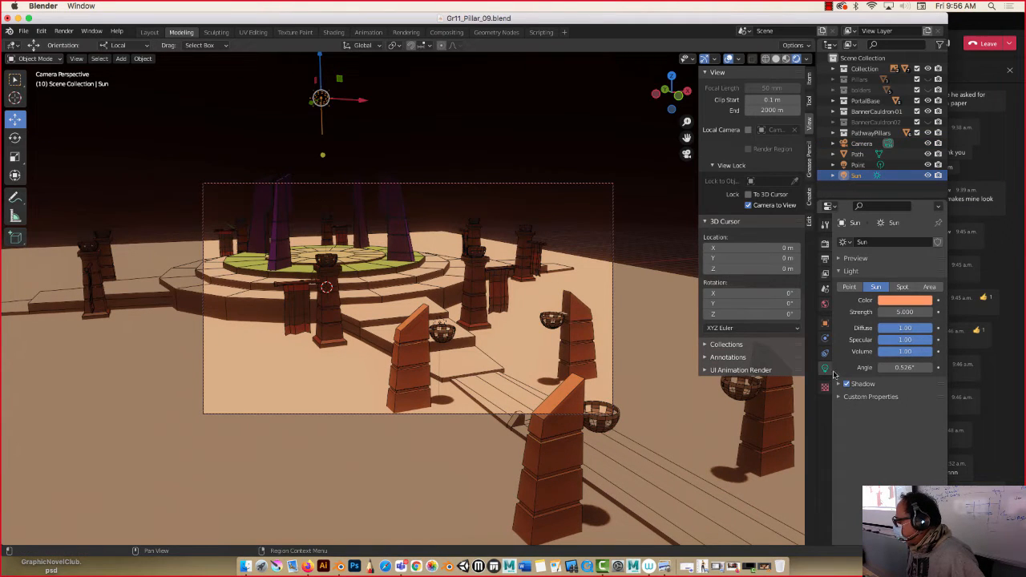
left_click(911, 301)
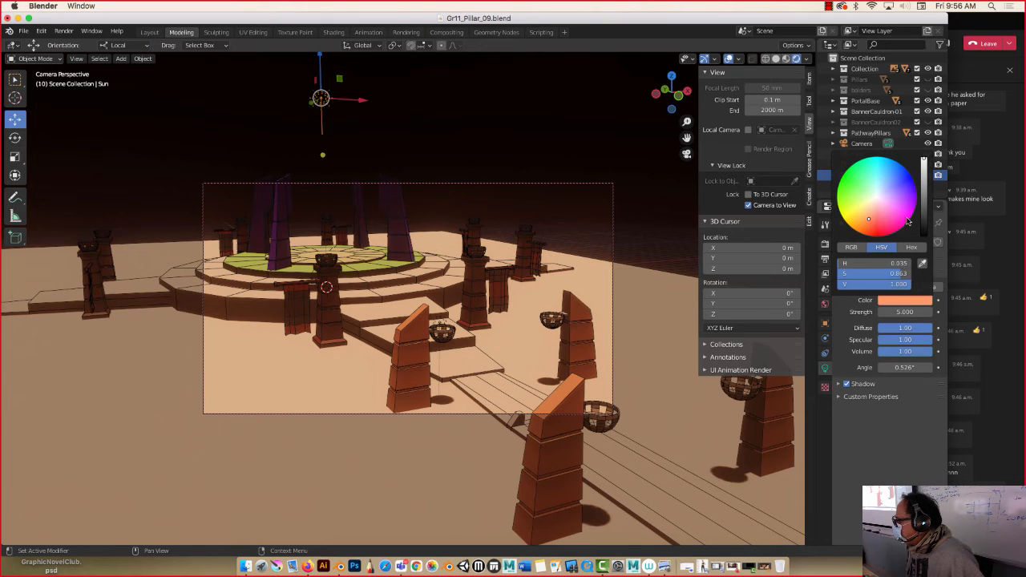
left_click(880, 204)
left_click_drag(880, 204, 890, 195)
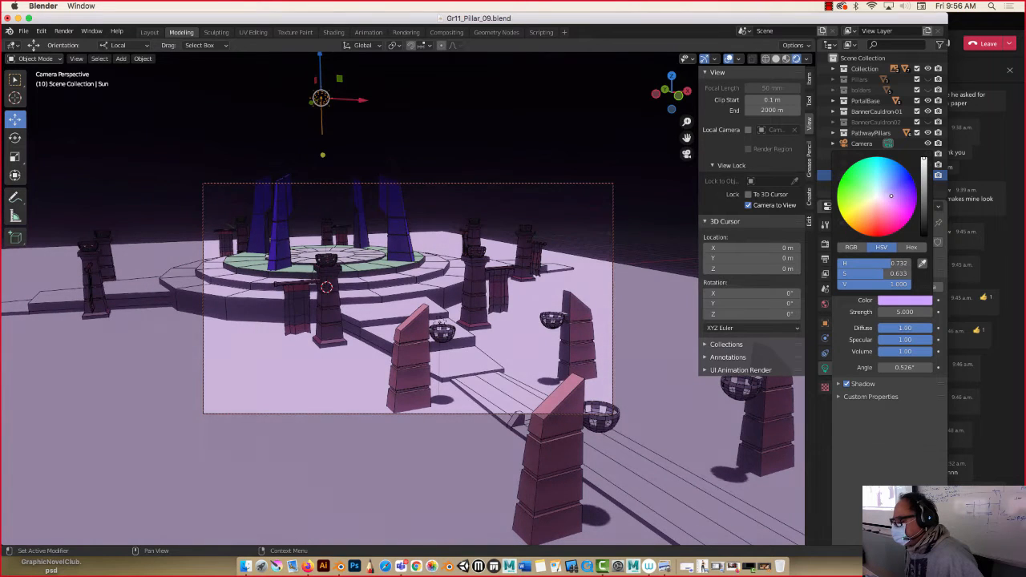
left_click(898, 312)
type("8")
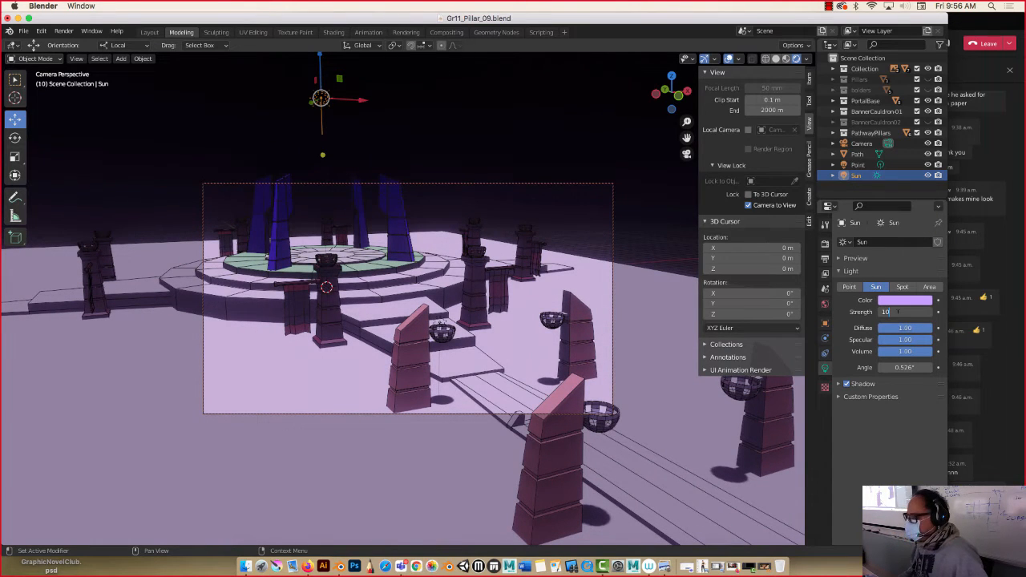
key("Return")
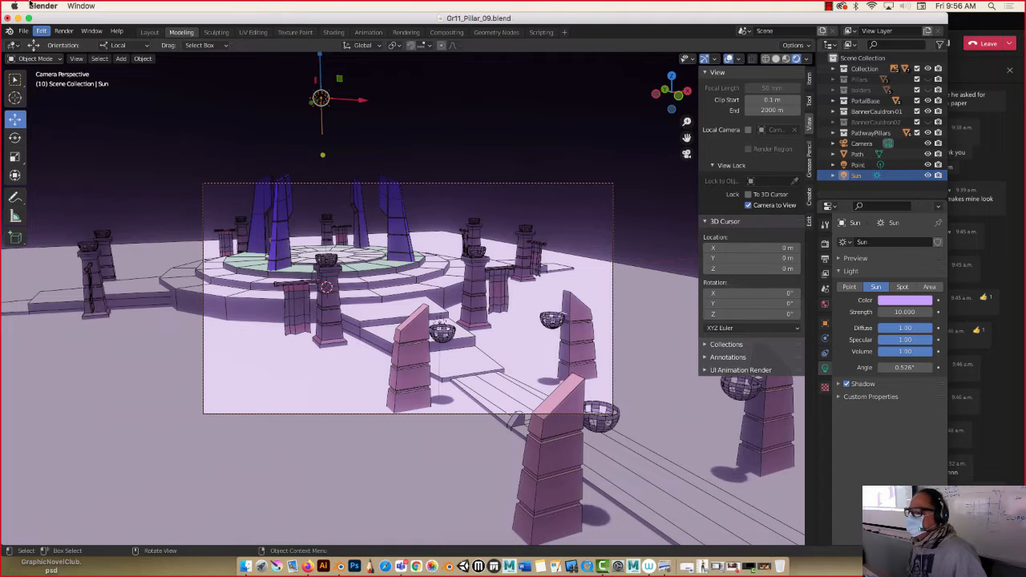
Render the purple-lit shot as a still image and save it as Shot_Test_Cycles_02.png.
left_click(62, 30)
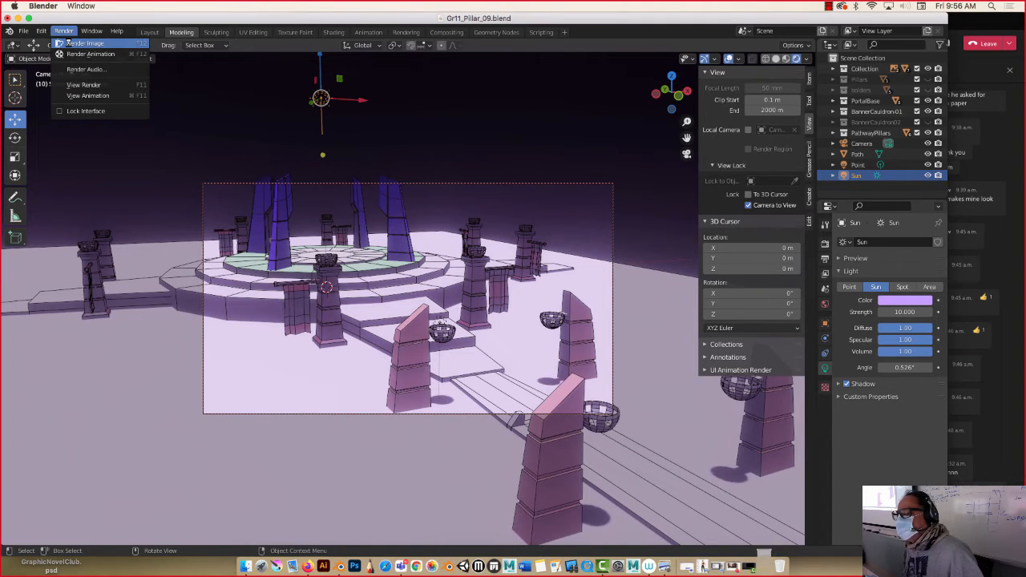
left_click(71, 44)
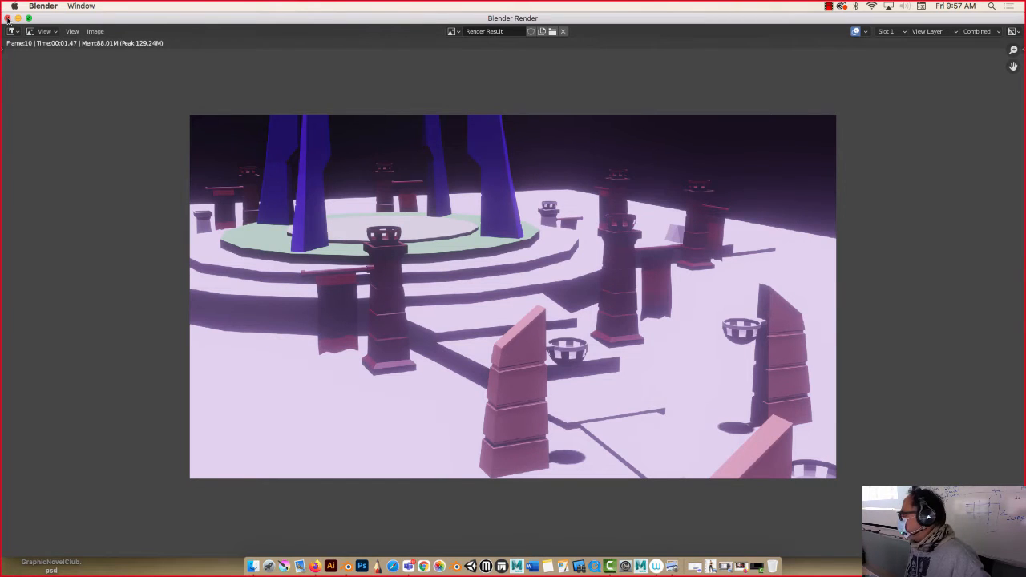
left_click(95, 31)
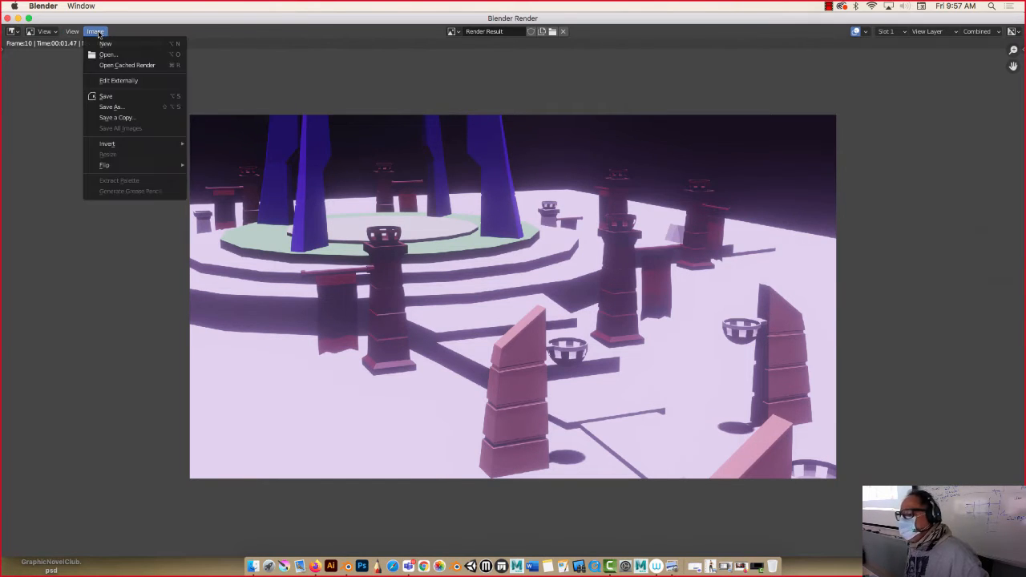
left_click(110, 106)
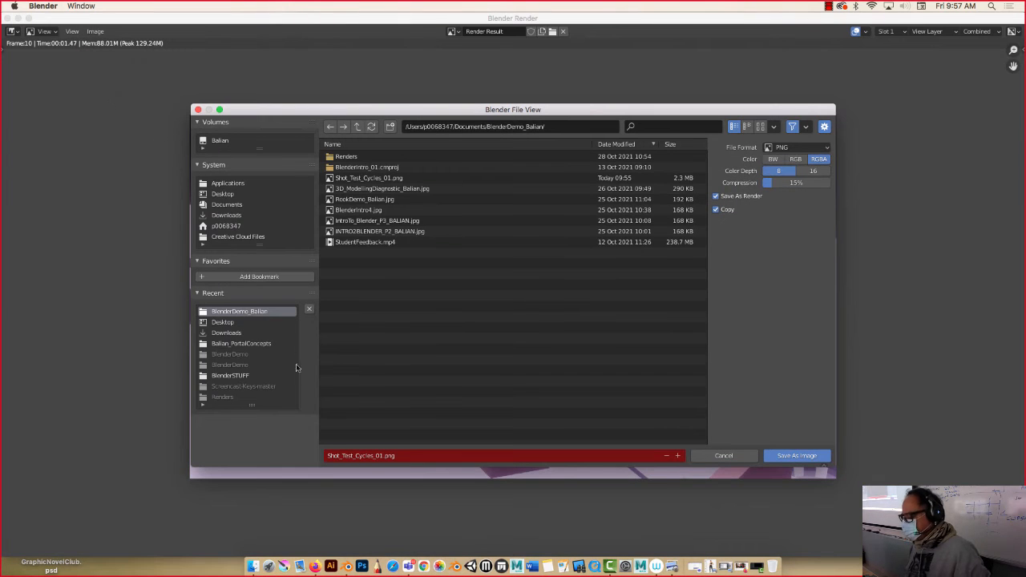
left_click(677, 455)
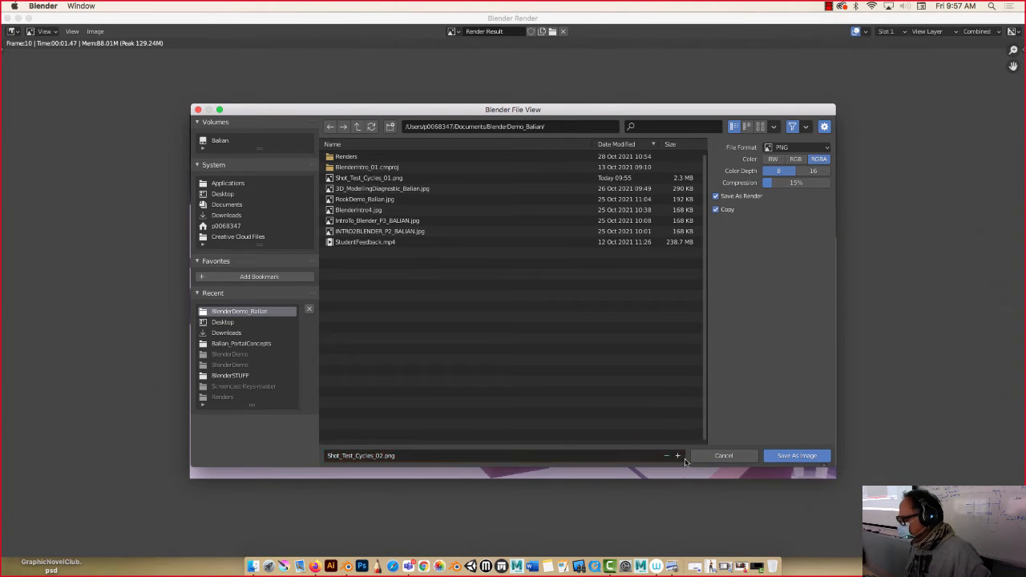
left_click(797, 455)
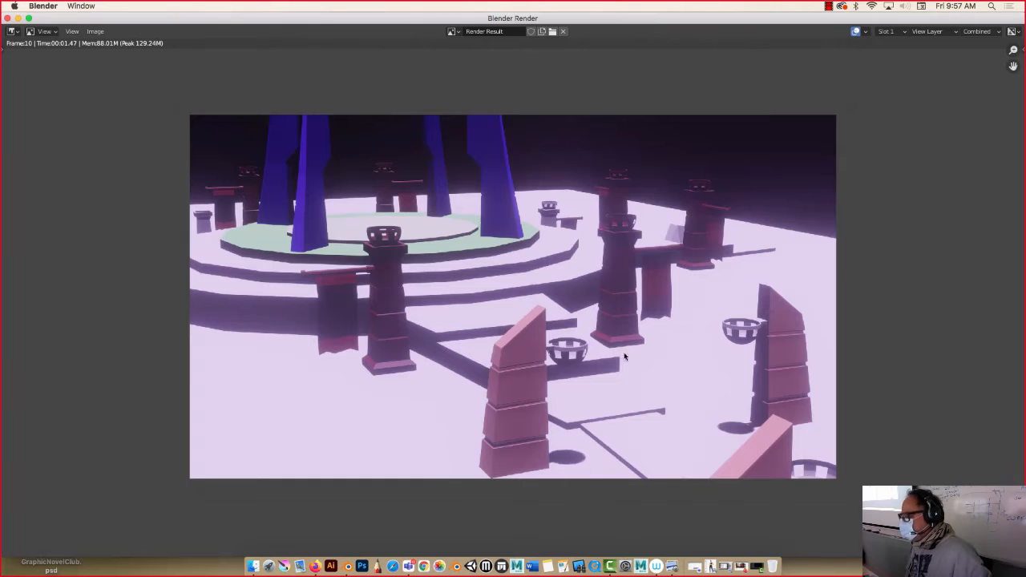
left_click(6, 17)
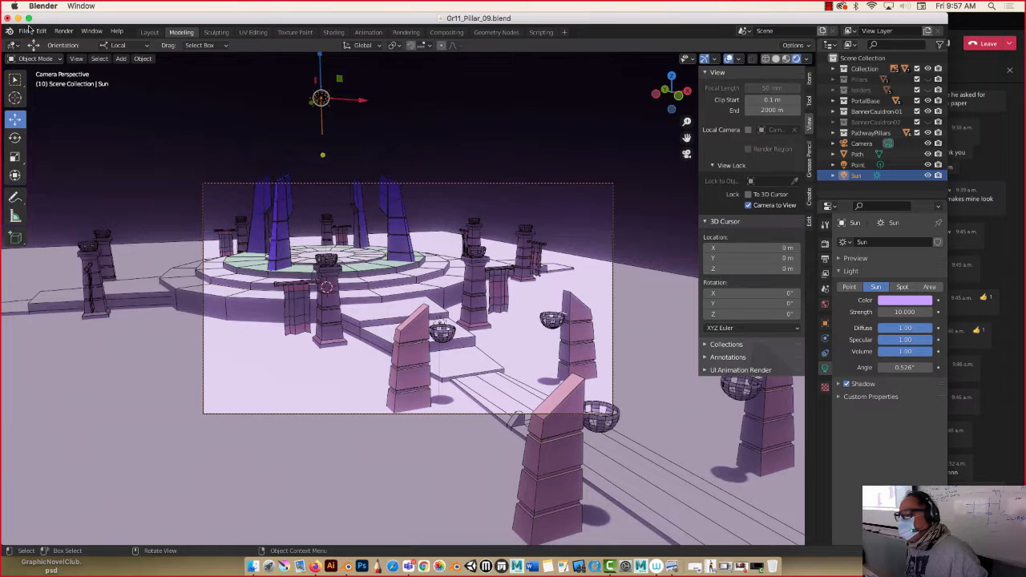
Reframe the camera low and centred on the pathway, looking straight between the pillar rows towards the portal steps.
left_click(65, 30)
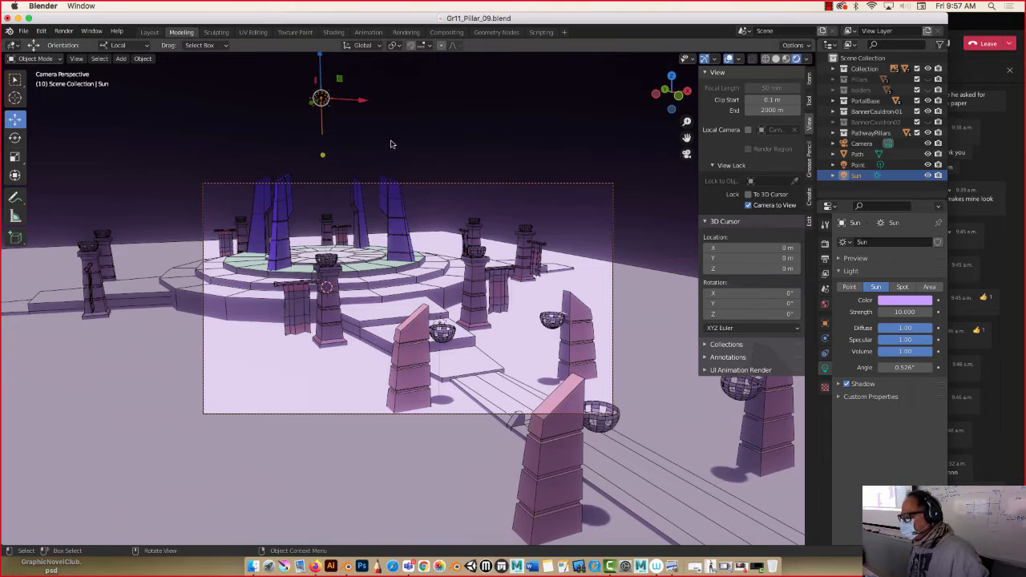
middle_click_drag(371, 243, 383, 282)
scroll(366, 266, "up", 1)
scroll(365, 265, "down", 1)
scroll(383, 279, "up", 4)
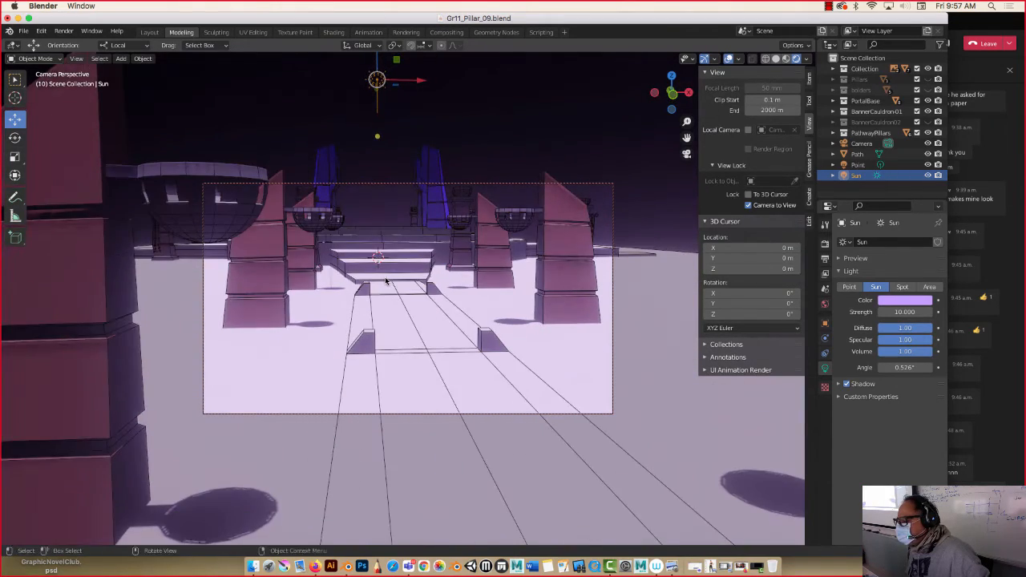
scroll(386, 271, "up", 5)
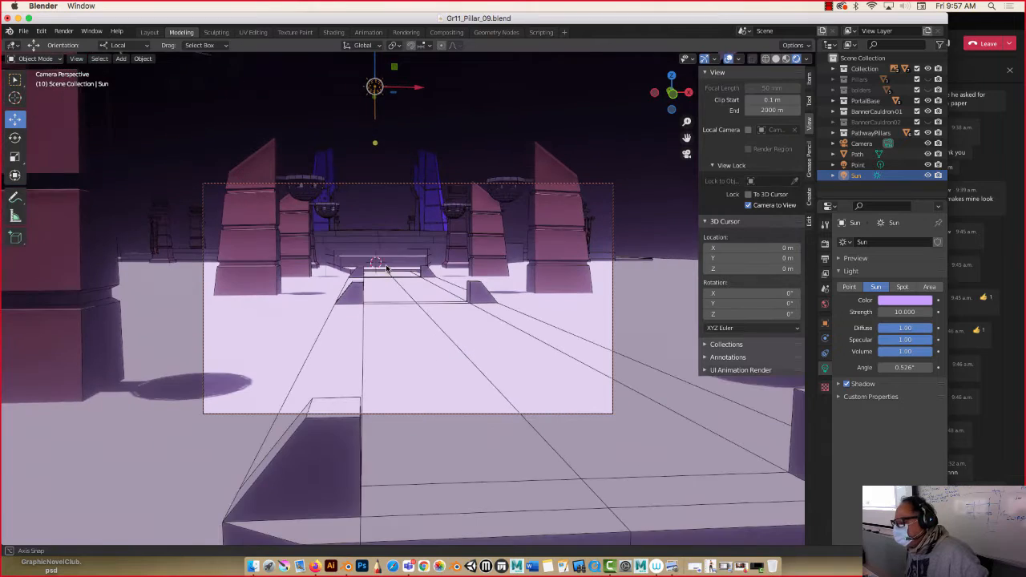
middle_click_drag(390, 261, 385, 280)
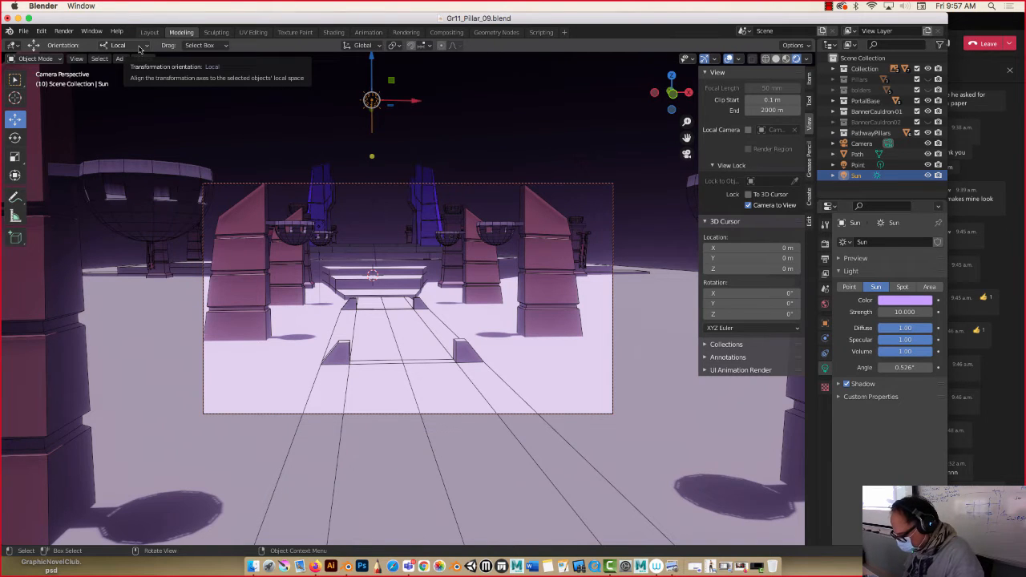
Render the low, centred pathway shot as a still image and save a copy of it as a PNG file.
key("F12")
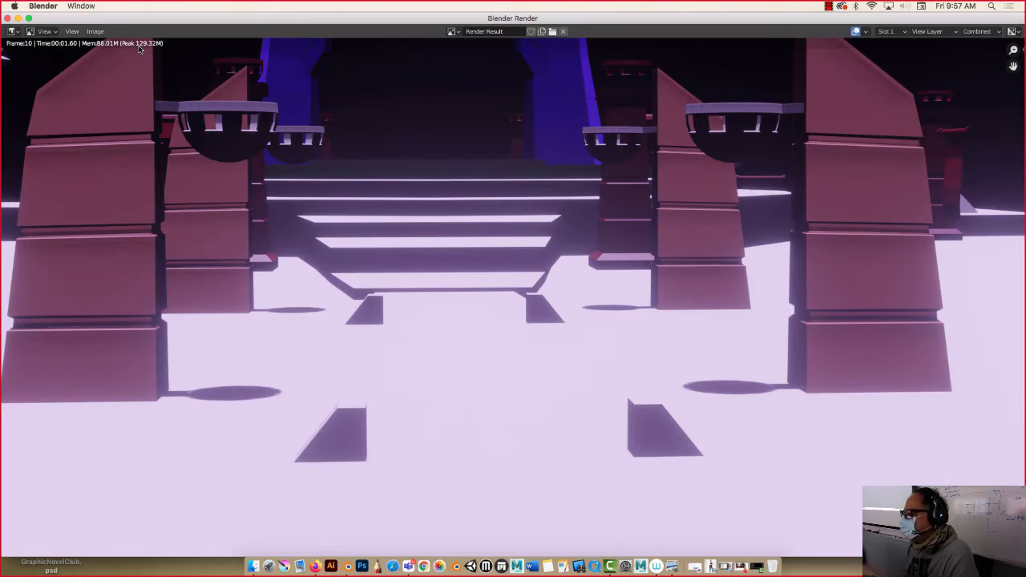
left_click(94, 32)
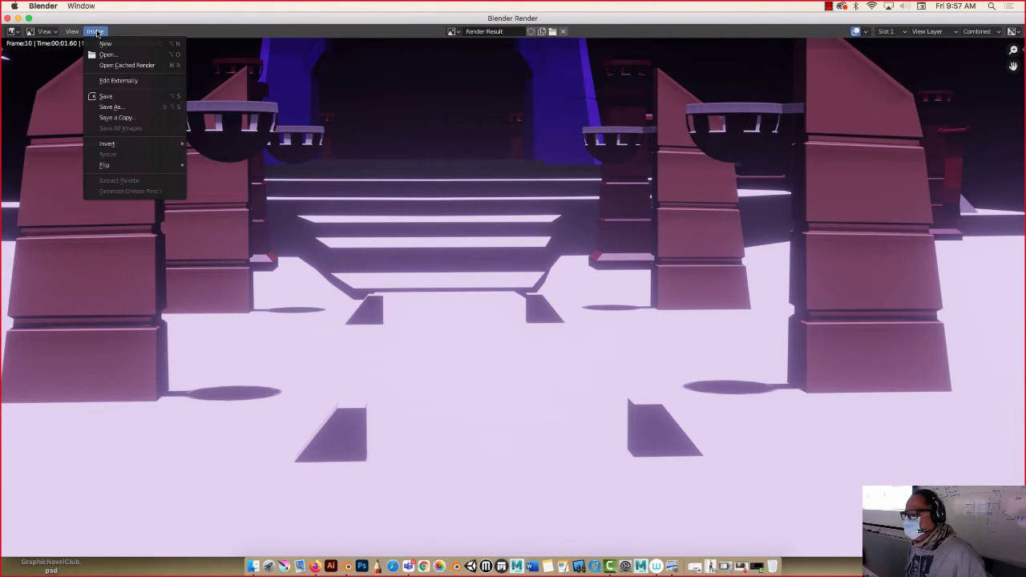
left_click(109, 117)
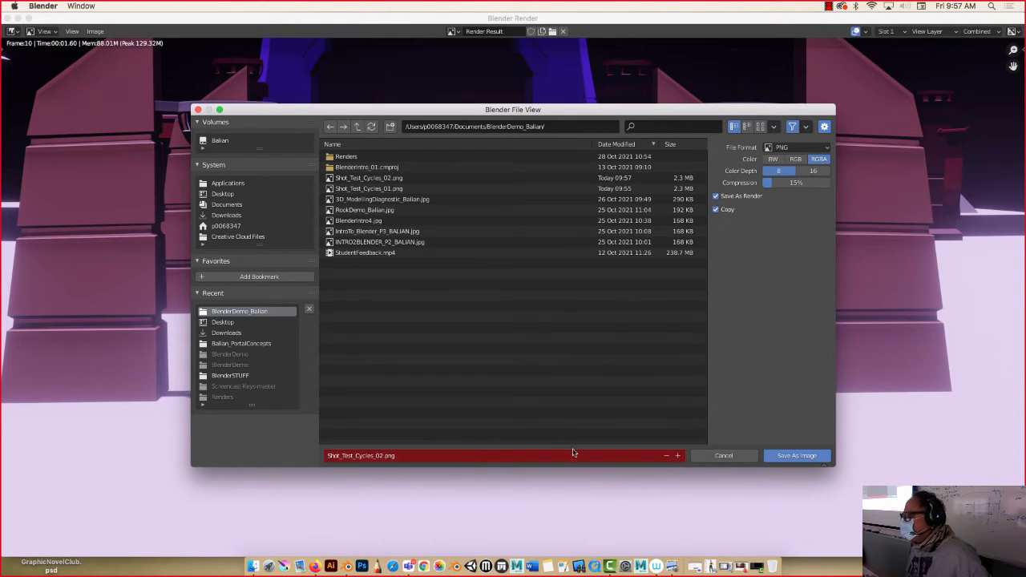
left_click(796, 455)
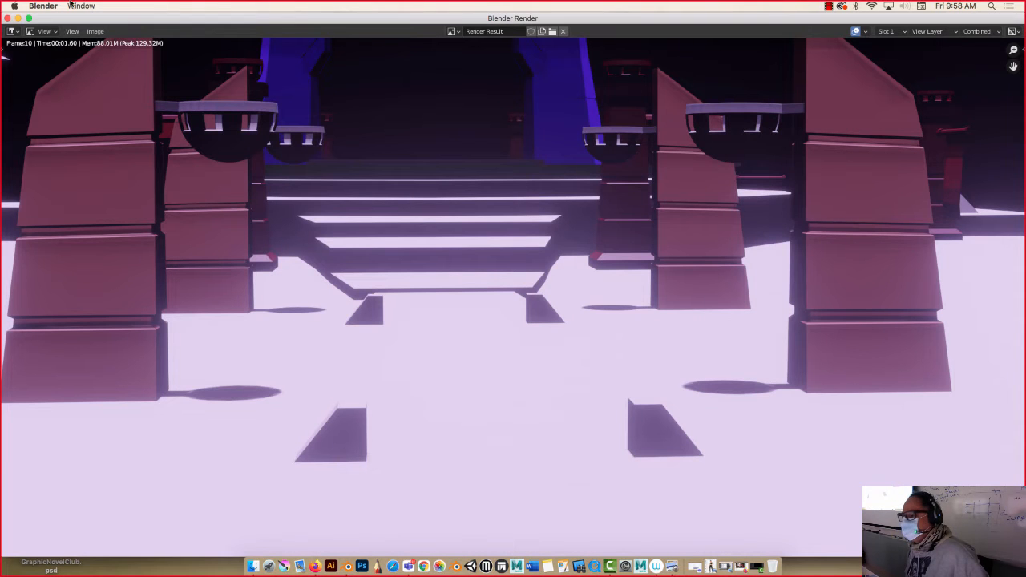
left_click(7, 18)
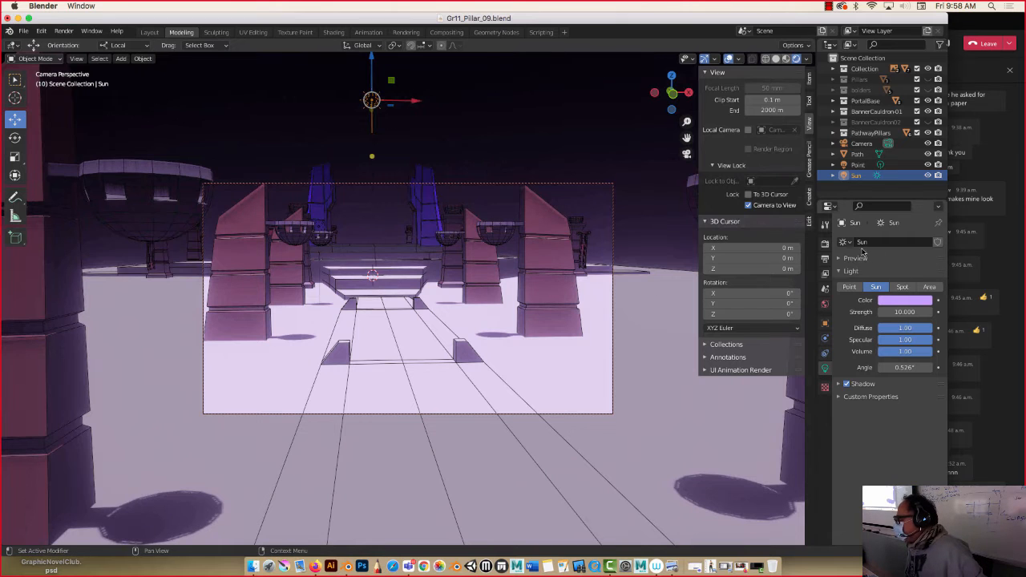
Set the output resolution percentage to 100% and the output file format to JPEG.
left_click(825, 258)
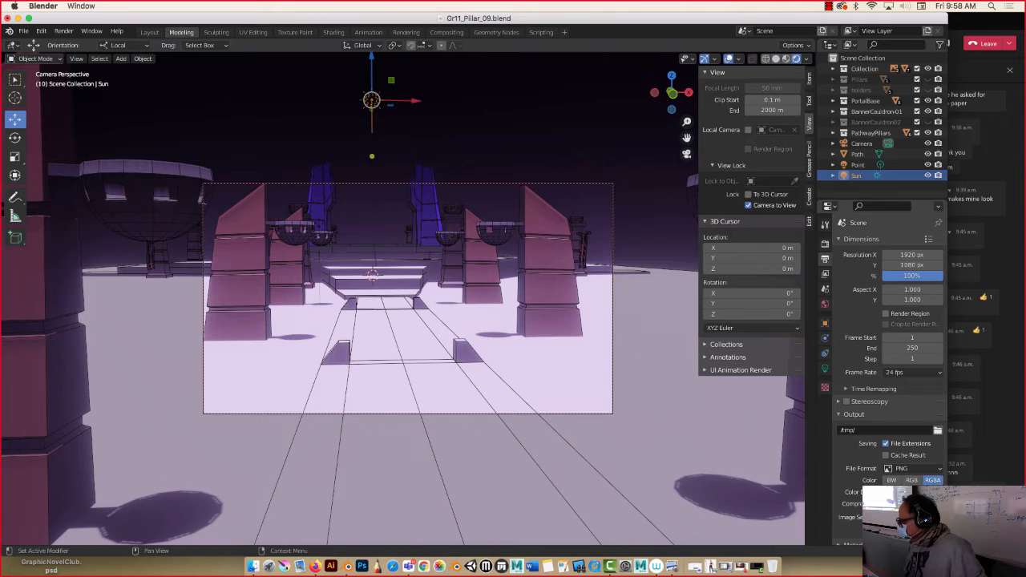
scroll(889, 360, "down", 1)
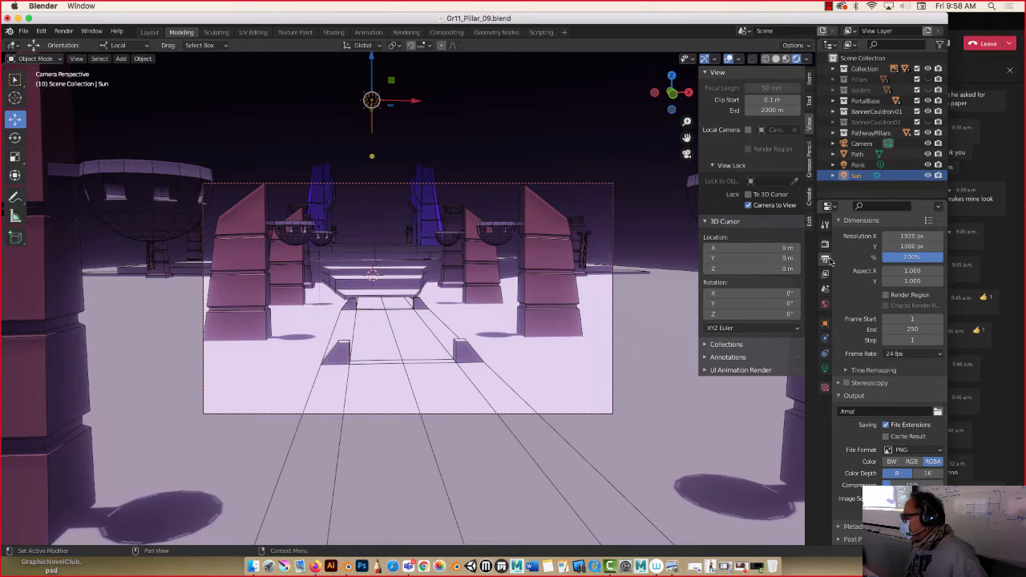
left_click(910, 258)
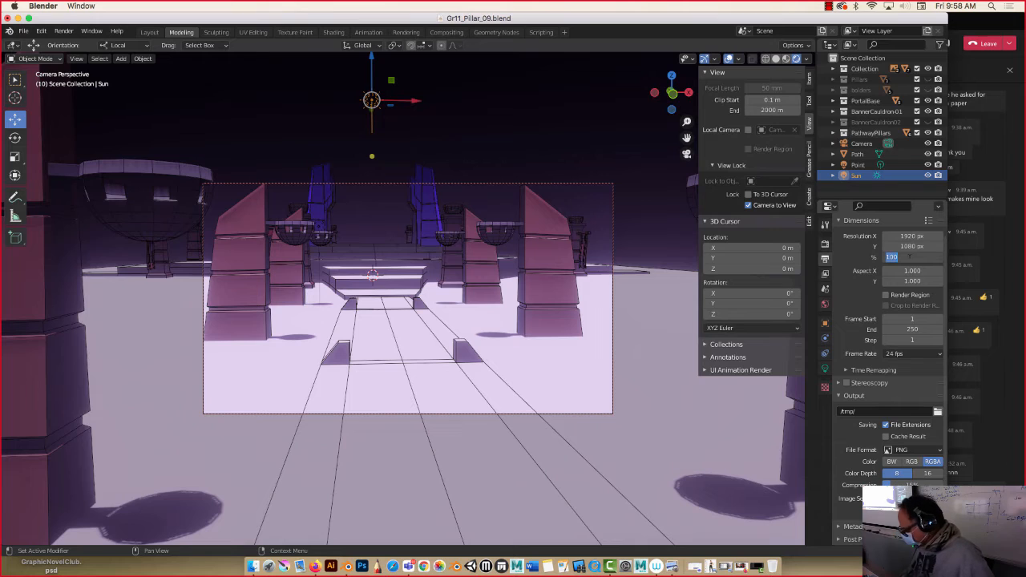
type("50")
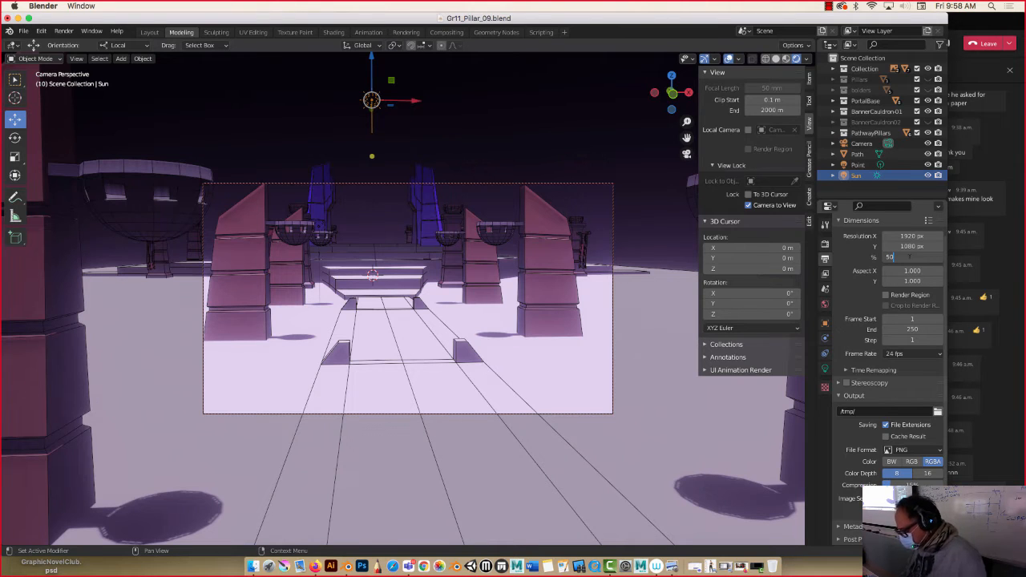
type("1")
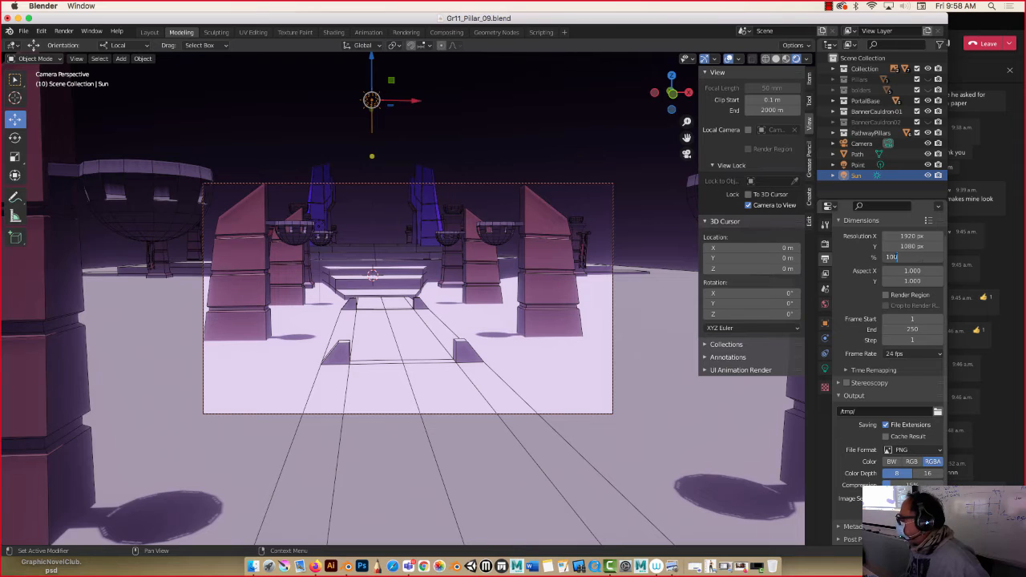
type("00")
key("Return")
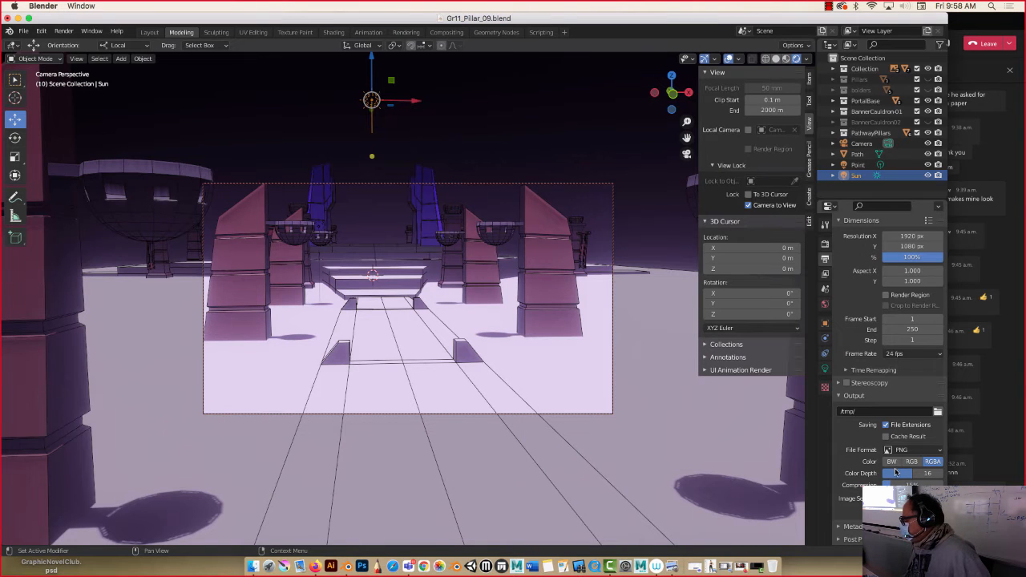
left_click(911, 449)
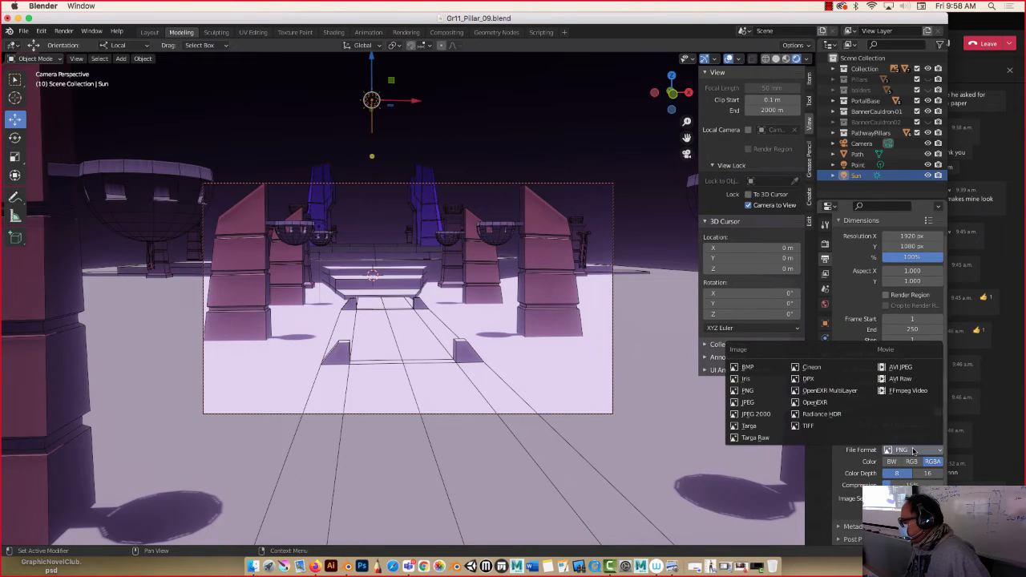
left_click(754, 401)
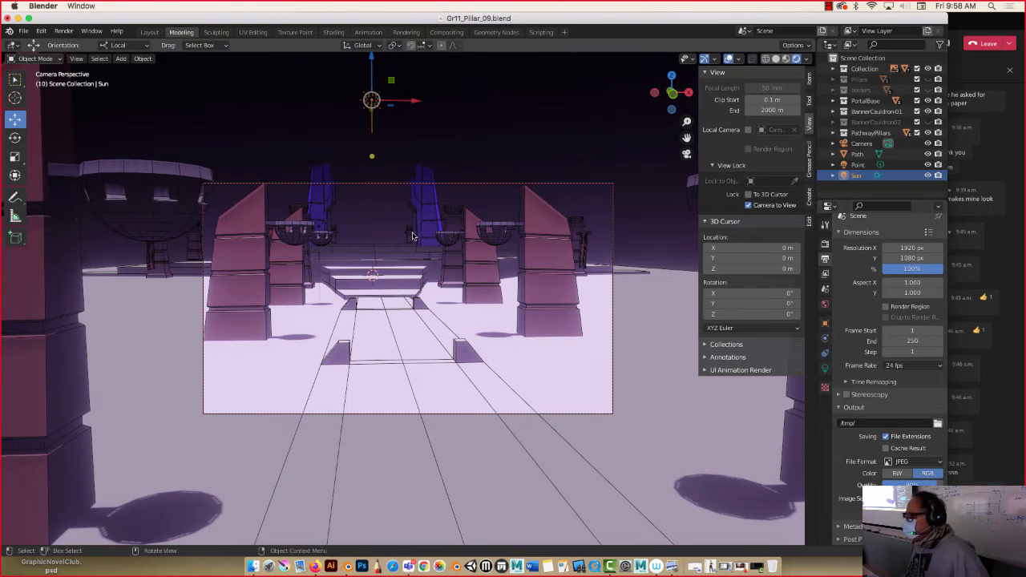
Reframe the camera close to the portal platform, with a banner pillar in the foreground and the blue portal pillars behind.
scroll(347, 273, "up", 3)
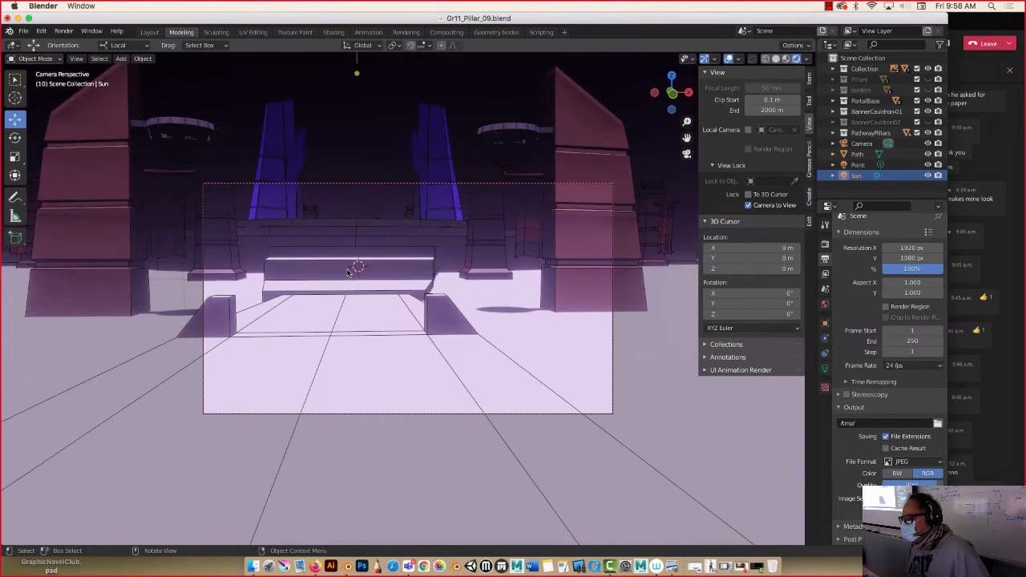
scroll(346, 274, "up", 5)
middle_click_drag(346, 278, 393, 295)
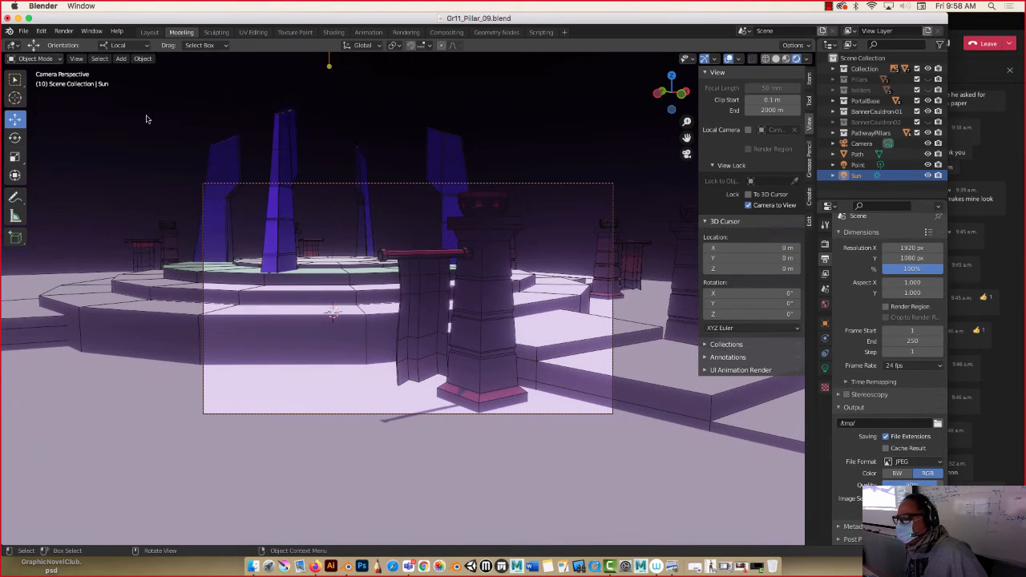
Render the banner pillar shot as a test image and close the result without saving it.
left_click(64, 31)
left_click(72, 47)
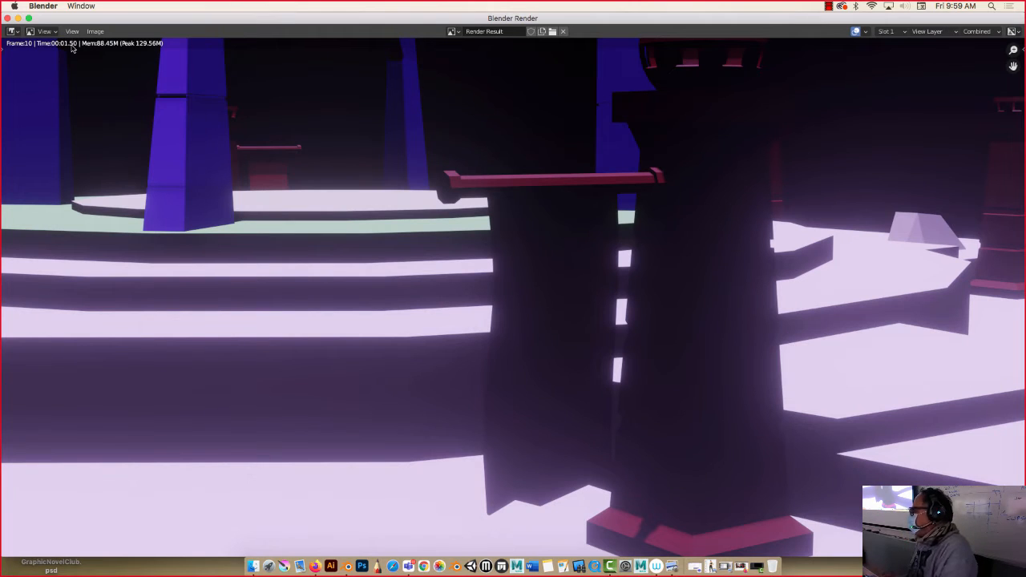
left_click(7, 18)
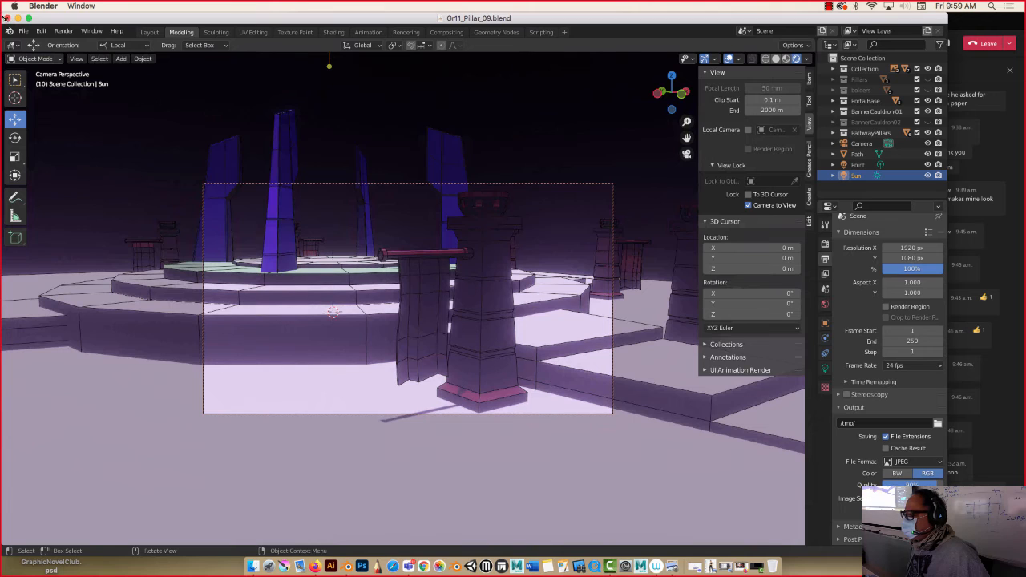
Leave the camera view, duplicate the sun light and move the copy away from the original, about -186 m along its local Y axis.
left_click(687, 154)
middle_click_drag(476, 305, 457, 271)
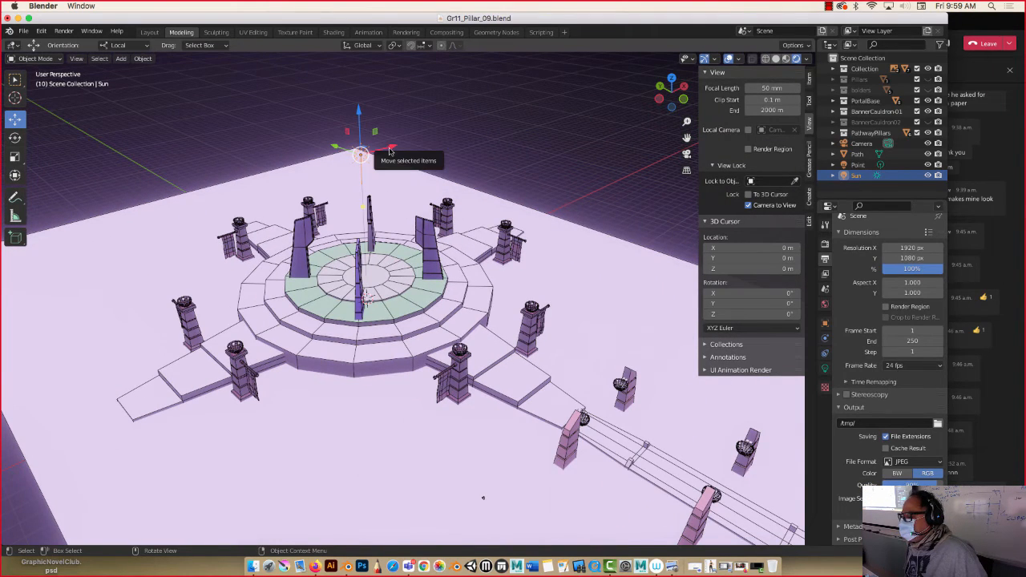
key("shift+d")
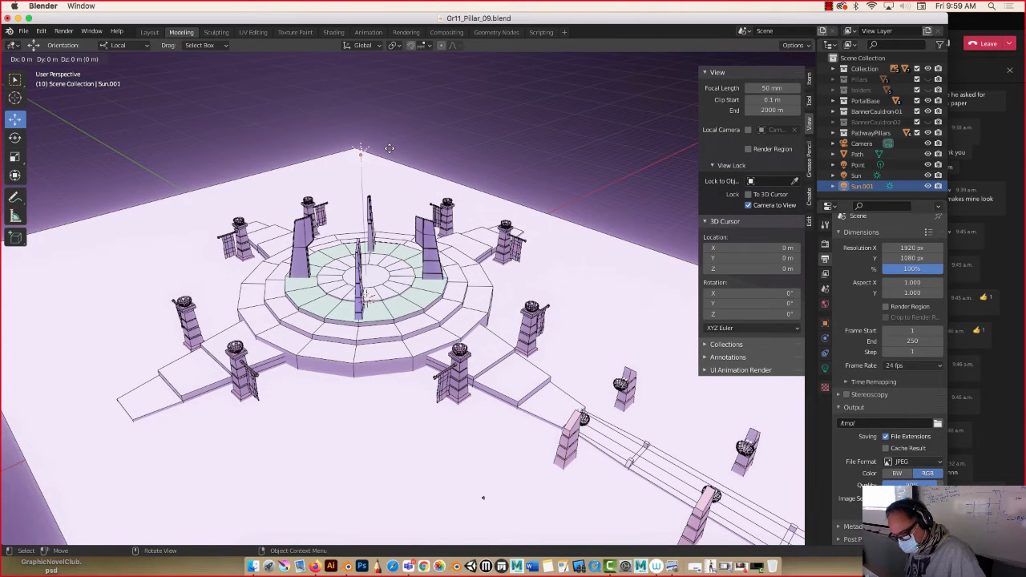
key("x")
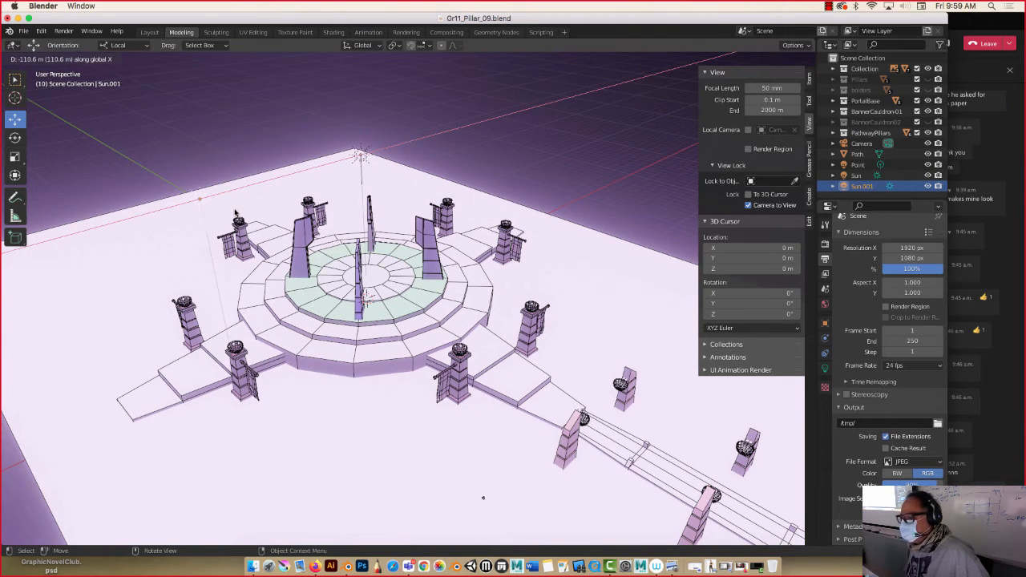
left_click(179, 186)
left_click_drag(179, 186, 439, 339)
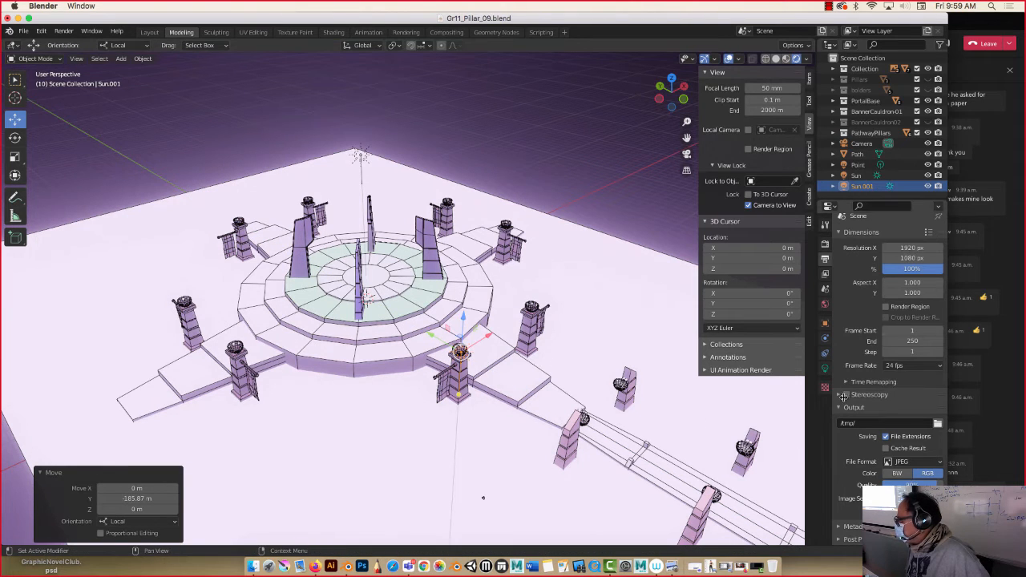
Set the duplicated sun light's strength to 1.
left_click(825, 368)
double_click(904, 312)
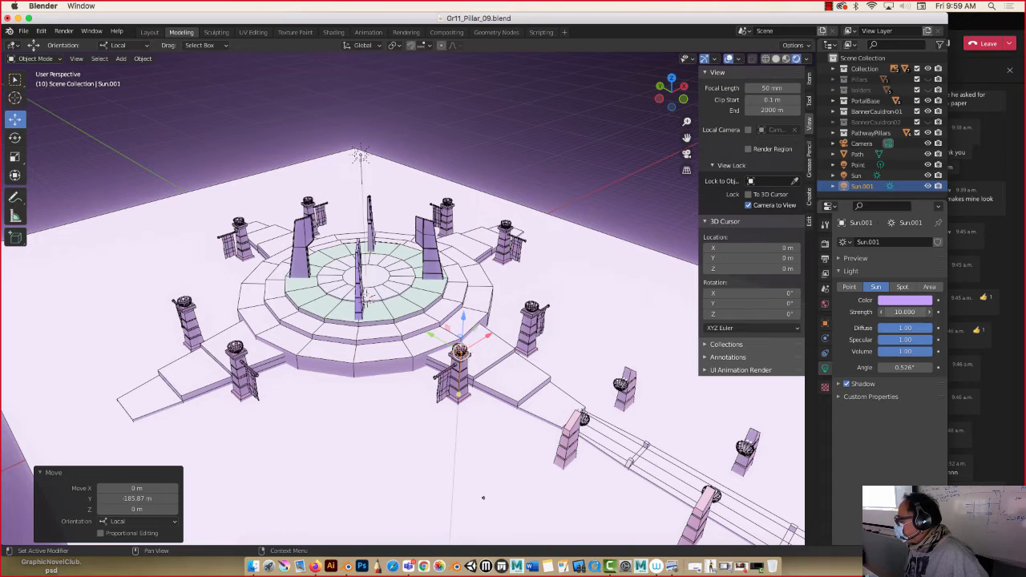
type("1")
key("Return")
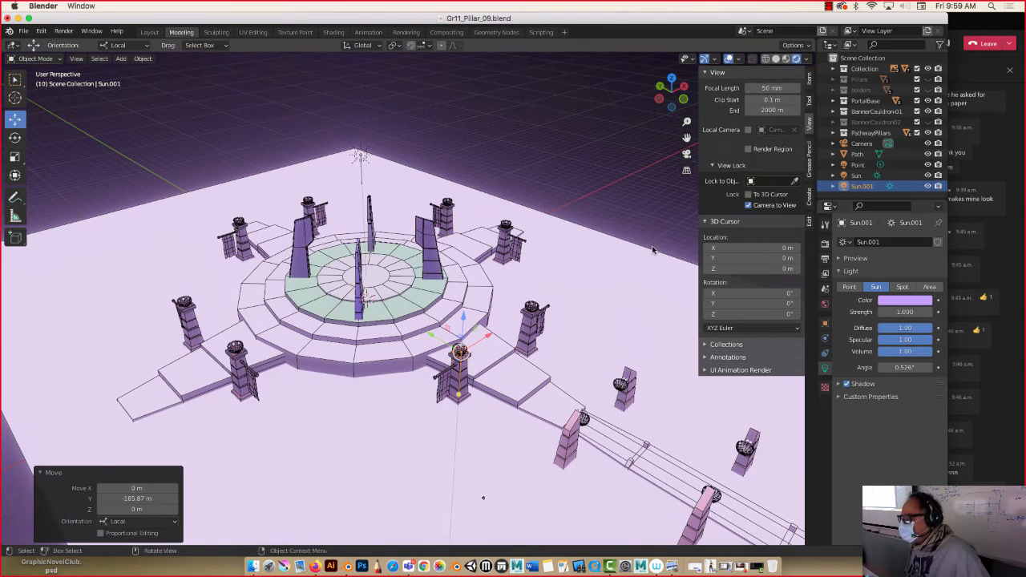
Rotate the duplicated sun about 32° around Z and about -3° around Y, switching the viewport to Material Preview shading.
left_click(15, 138)
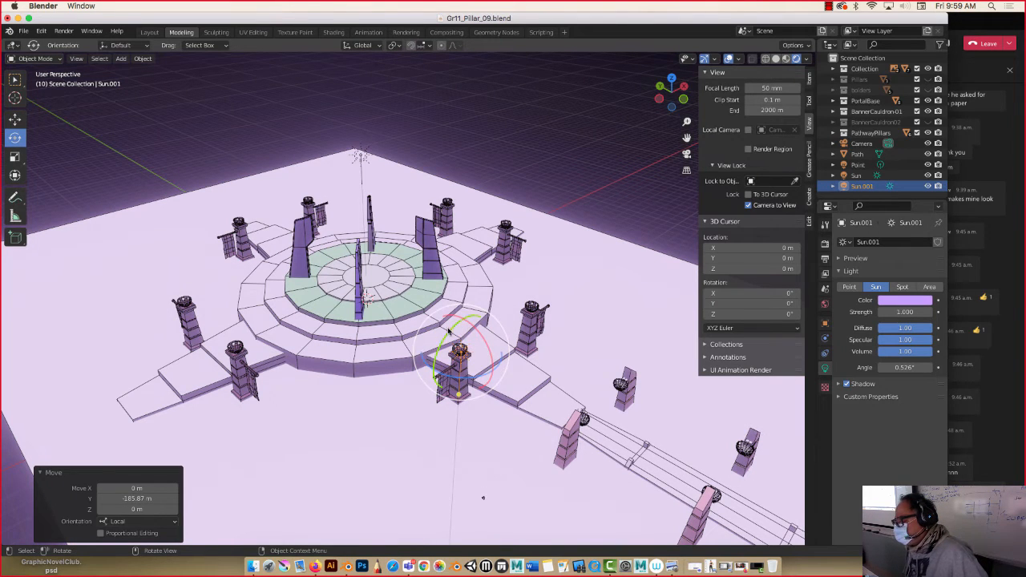
left_click_drag(448, 333, 464, 370)
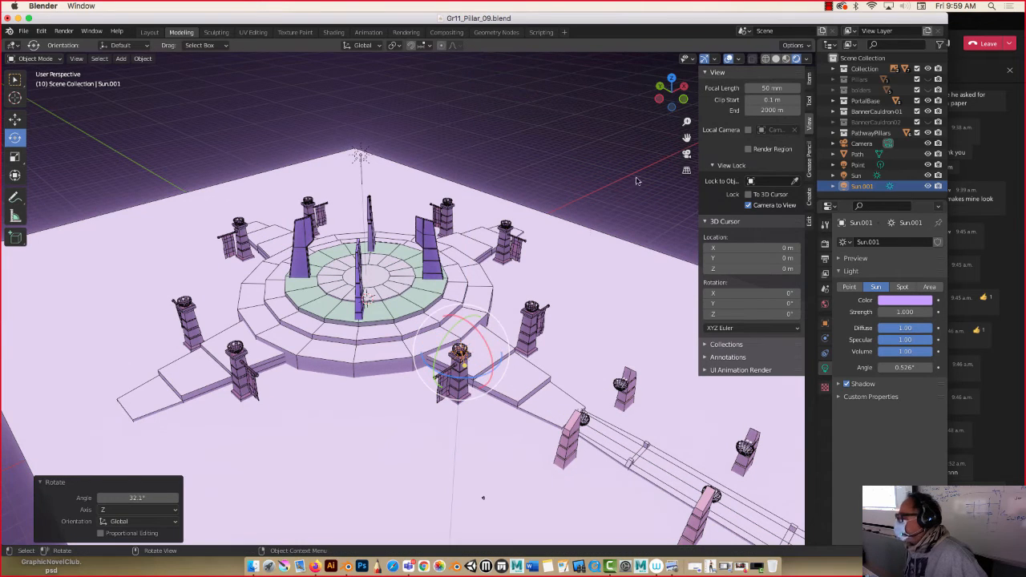
left_click(787, 60)
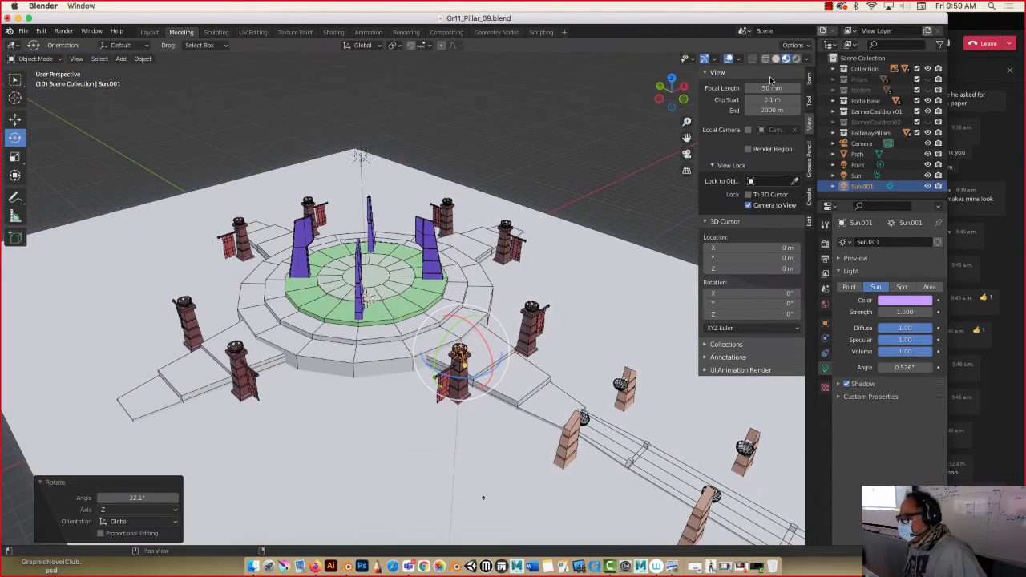
middle_click_drag(509, 208, 161, 137)
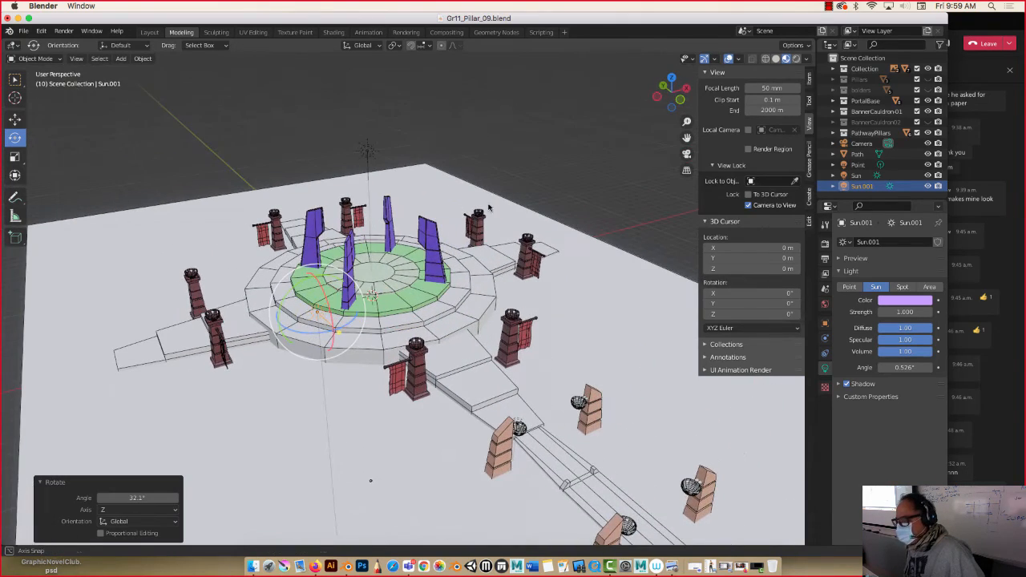
left_click(149, 134)
left_click(315, 315)
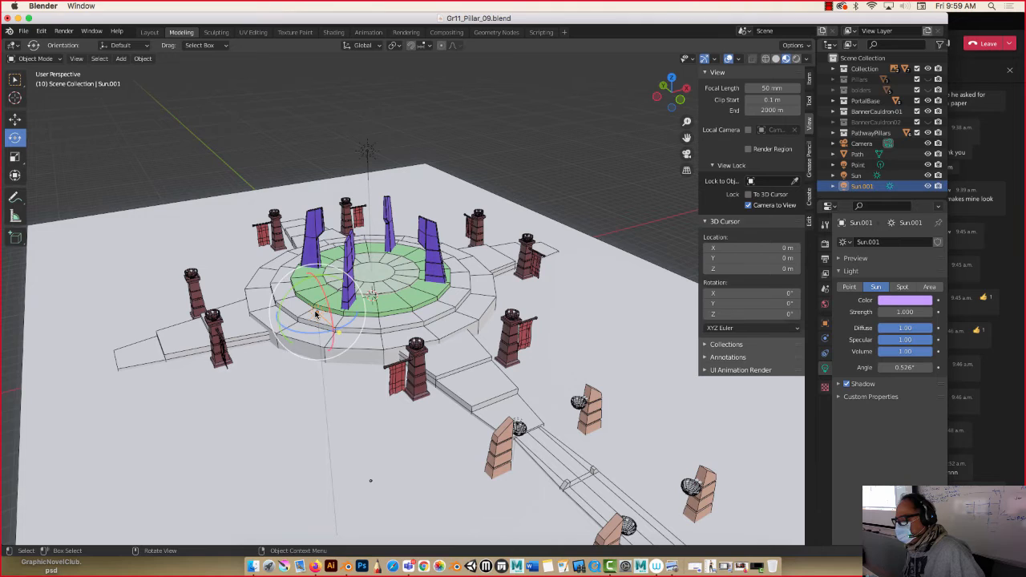
mouse_move(289, 295)
left_mouse_down()
mouse_move(287, 306)
mouse_move(281, 290)
mouse_move(284, 299)
left_mouse_up()
Add a point light and place it beside the banner pillar at the front steps, raised about 17.6 m to near the cauldron.
left_click(120, 59)
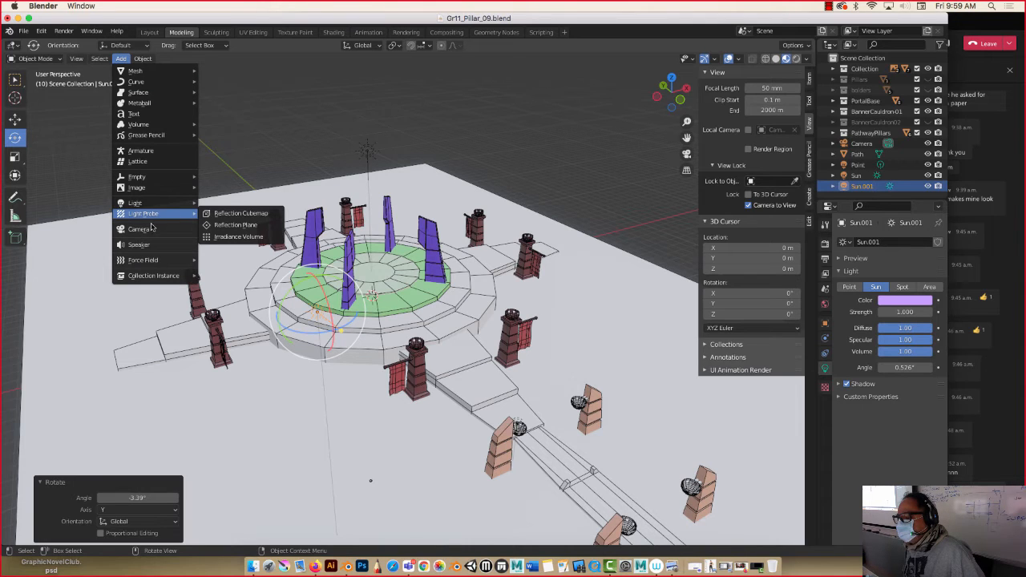
mouse_move(148, 203)
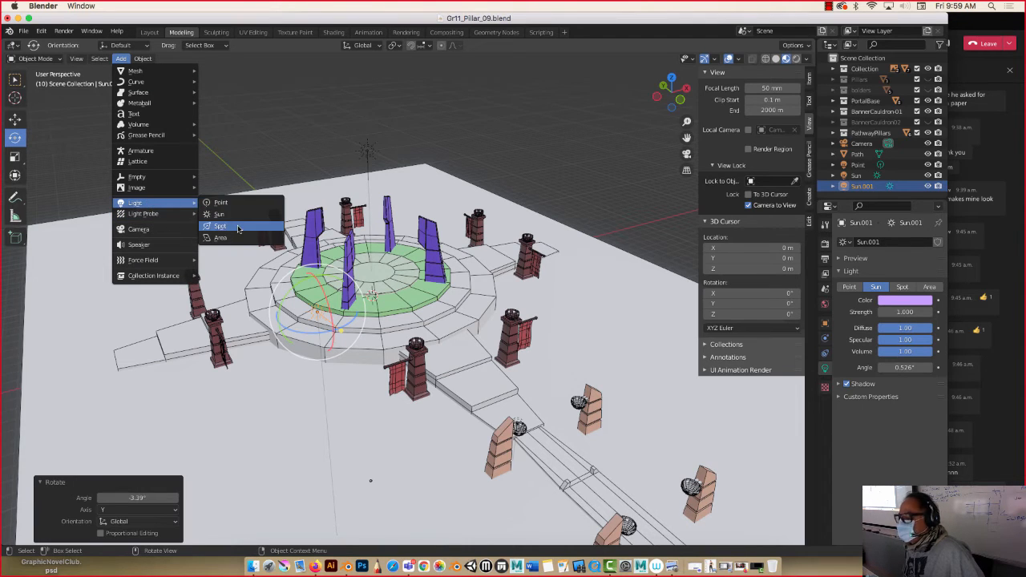
left_click(237, 203)
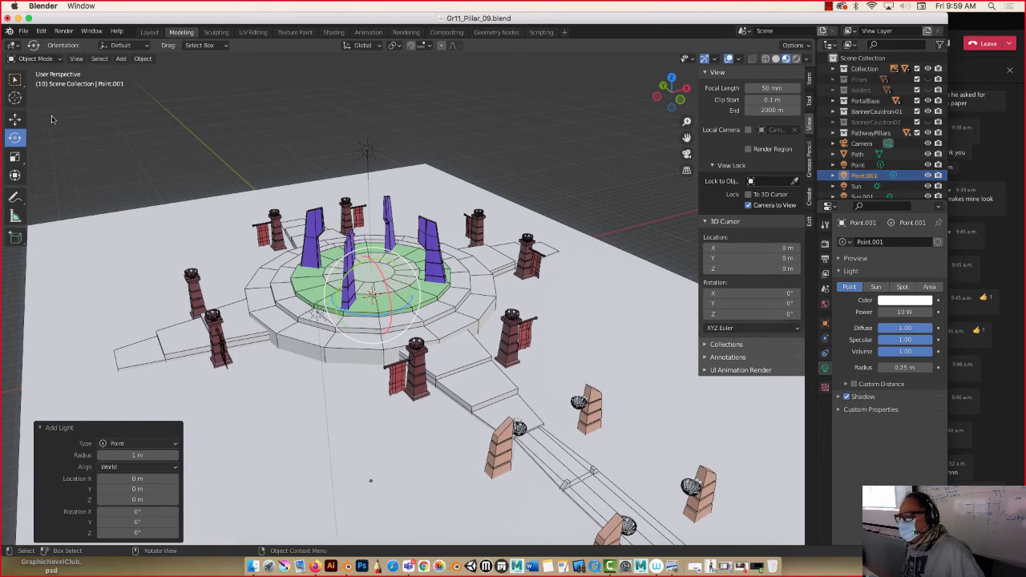
left_click(17, 120)
left_click_drag(358, 282, 468, 370)
middle_click_drag(469, 371, 350, 361)
left_click_drag(339, 346, 348, 382)
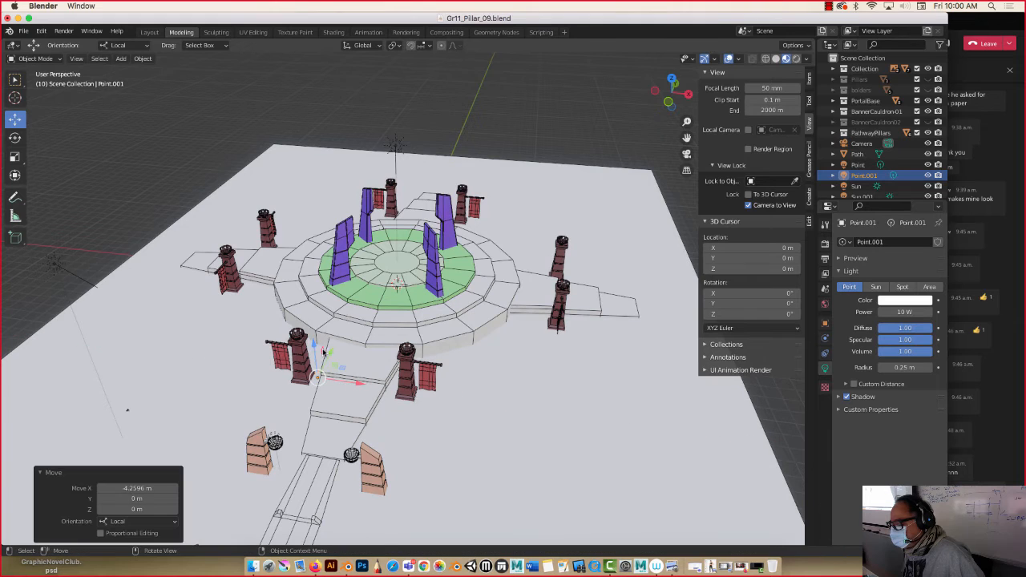
left_click_drag(316, 346, 312, 320)
middle_click_drag(276, 359, 332, 340)
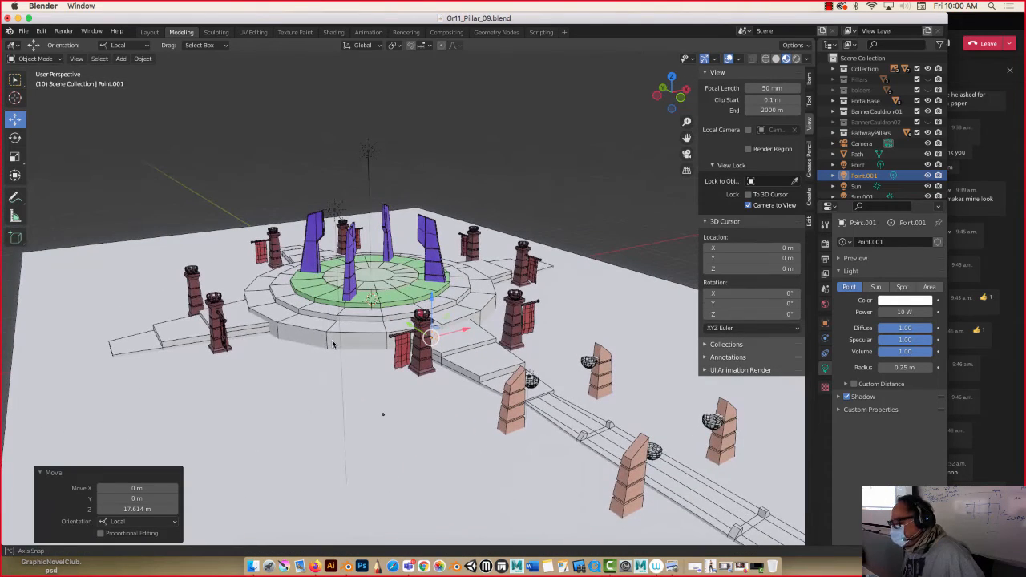
Change the new point light's colour to light red (H 0.000, S 0.837, V 1.000).
left_click(904, 301)
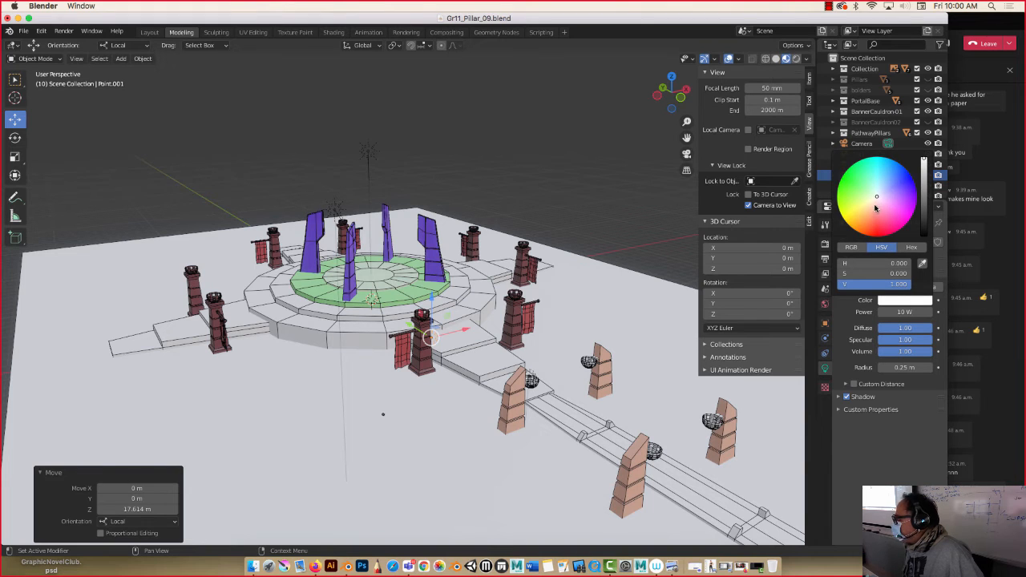
left_click(874, 206)
left_click_drag(871, 212, 877, 219)
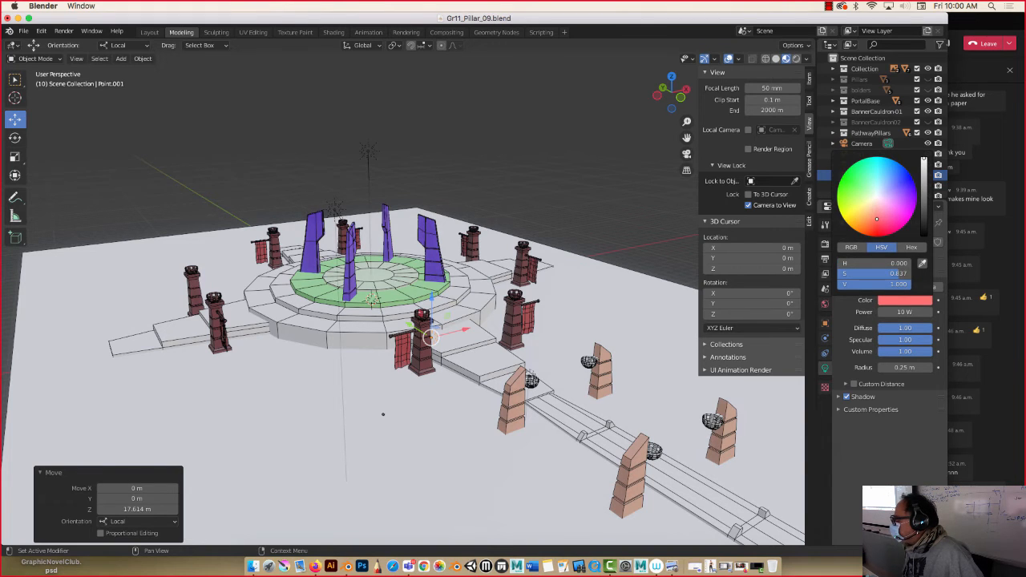
Set the new red point light's power to 2 W.
double_click(913, 313)
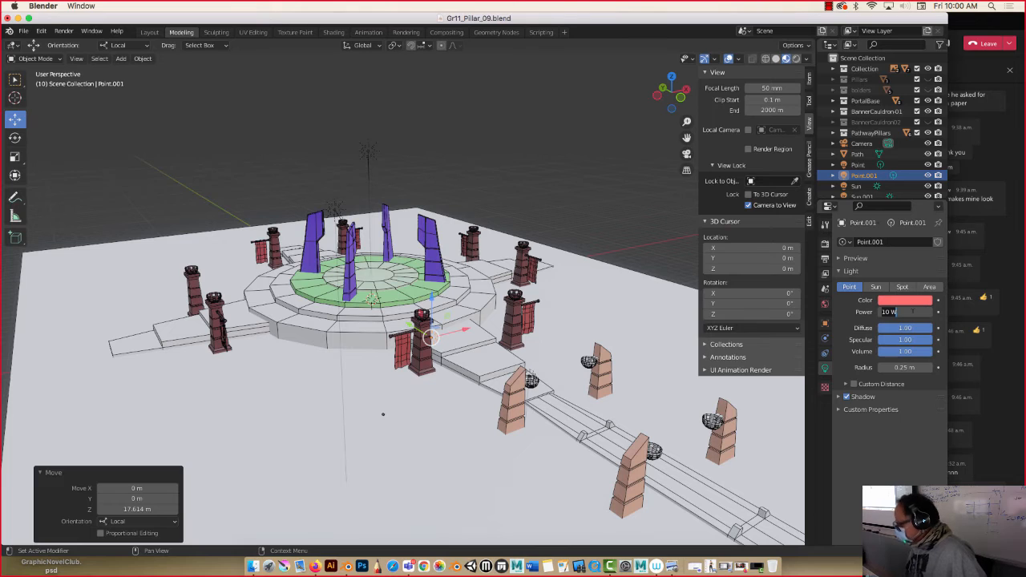
type("2")
key("Return")
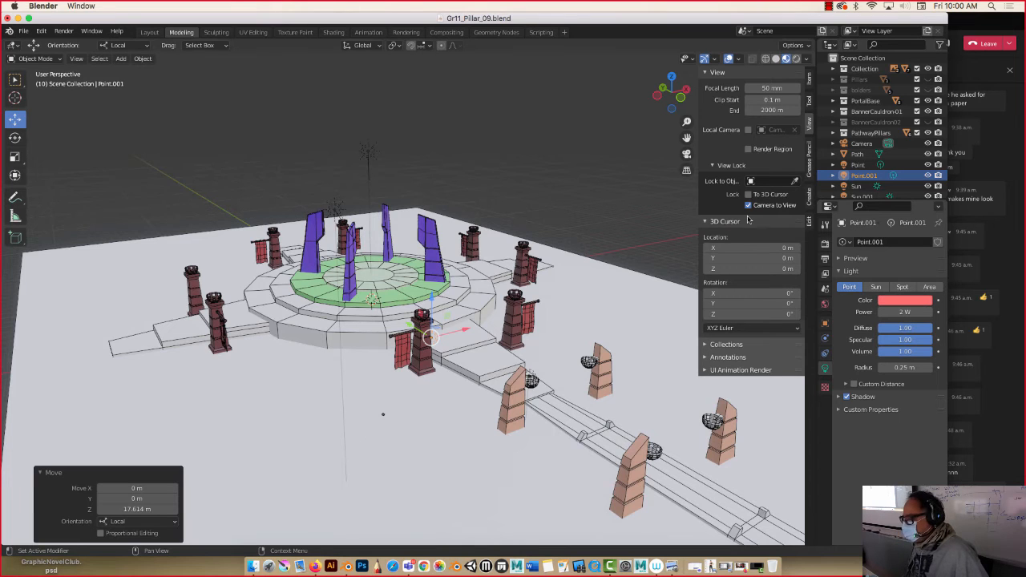
Look through the camera with Rendered viewport shading, render a test still of the shot and close the render window.
left_click(686, 154)
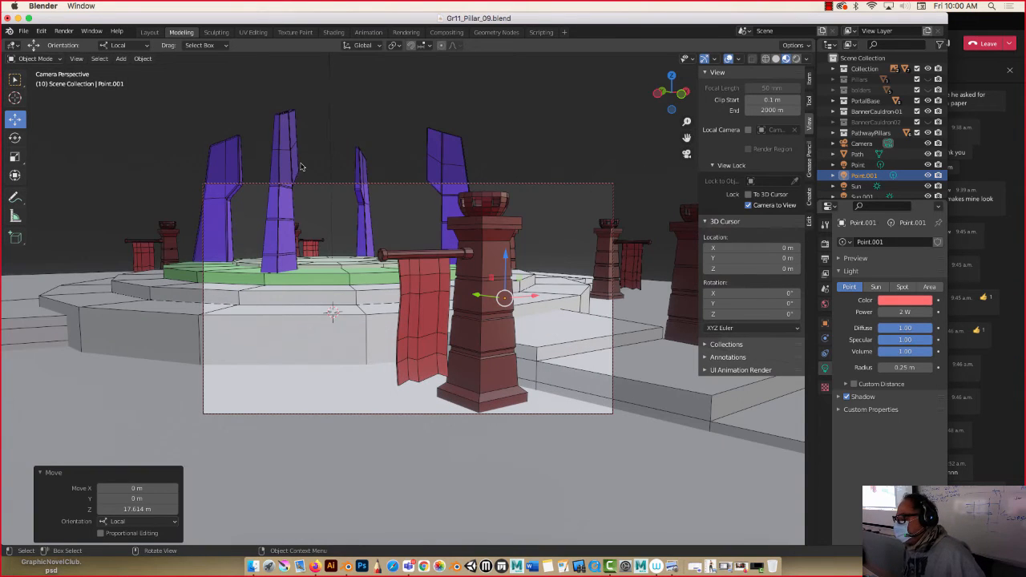
left_click(795, 59)
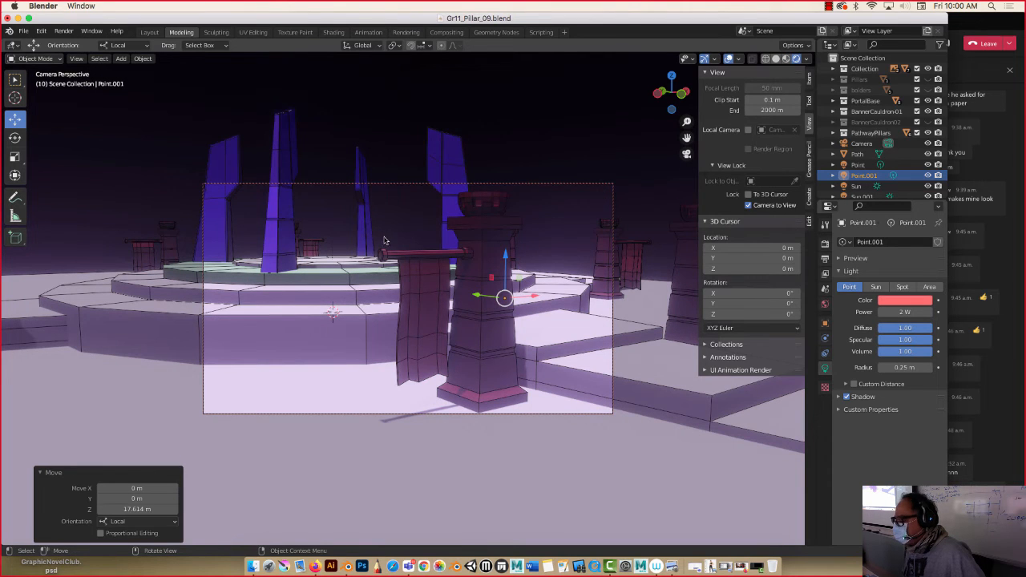
left_click(64, 31)
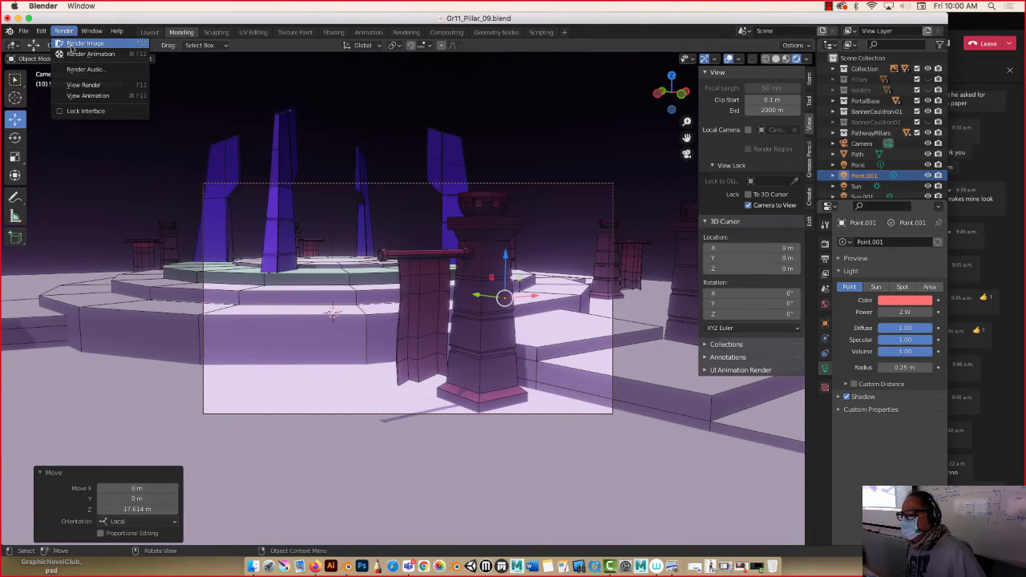
left_click(71, 44)
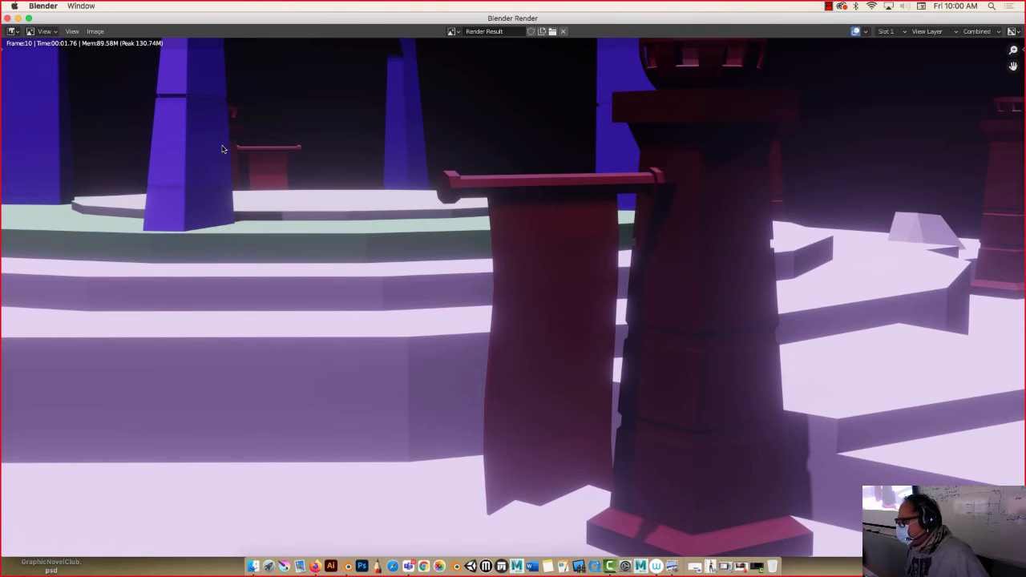
scroll(240, 176, "down", 3)
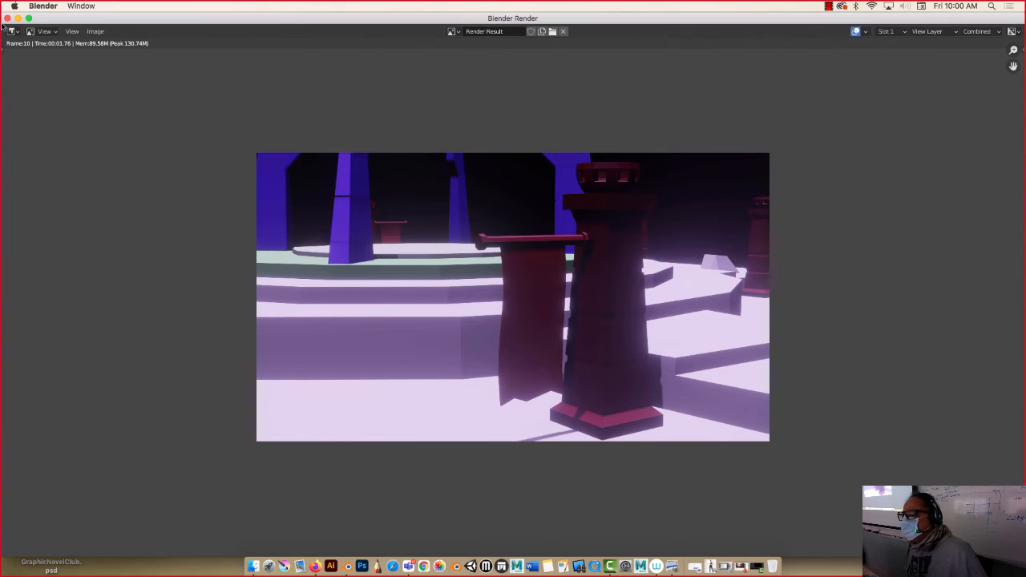
left_click(8, 18)
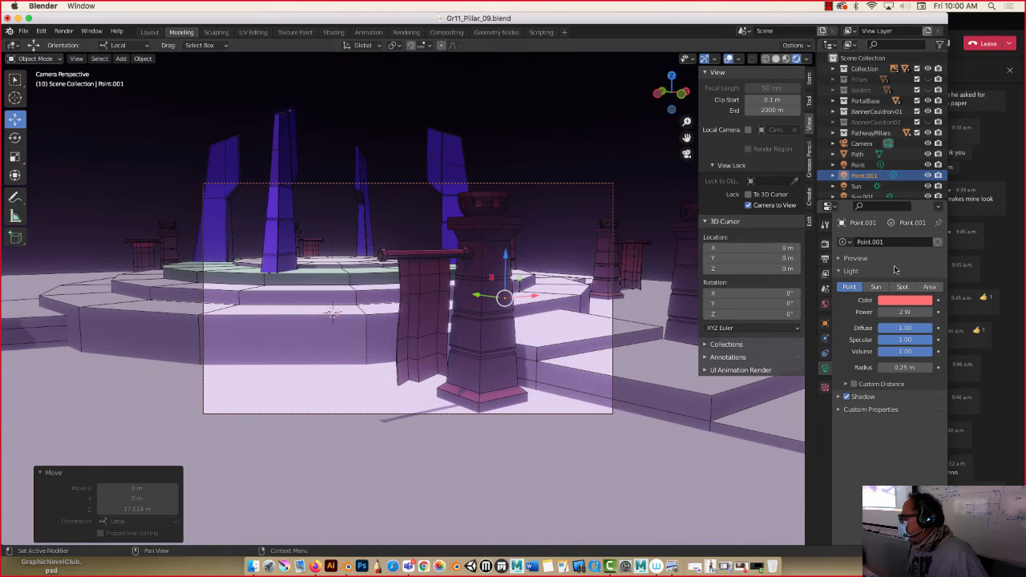
Try a render of the camera shot with the Cycles engine, and set the render engine back to Eevee.
left_click(825, 244)
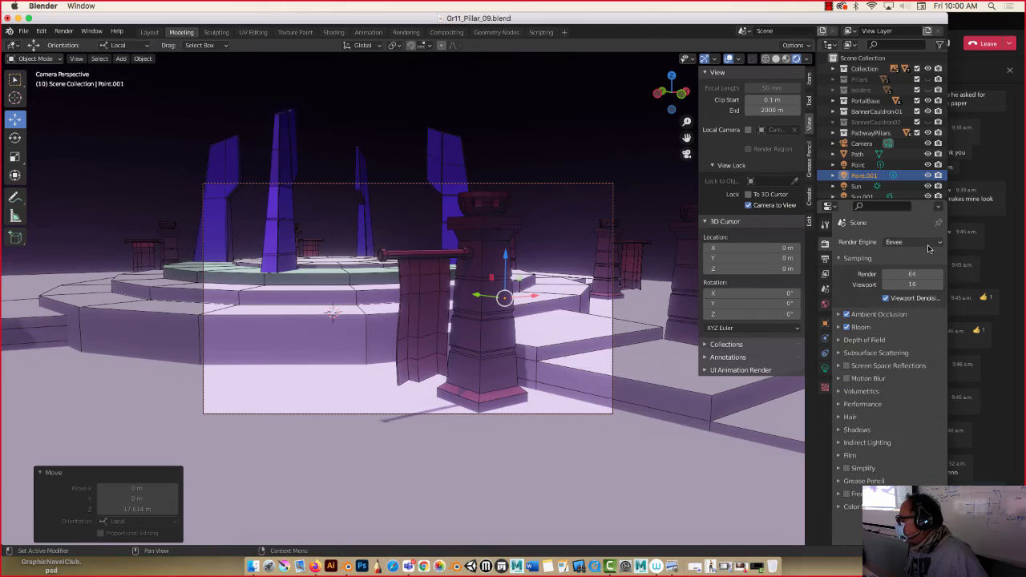
left_click(909, 241)
left_click(893, 277)
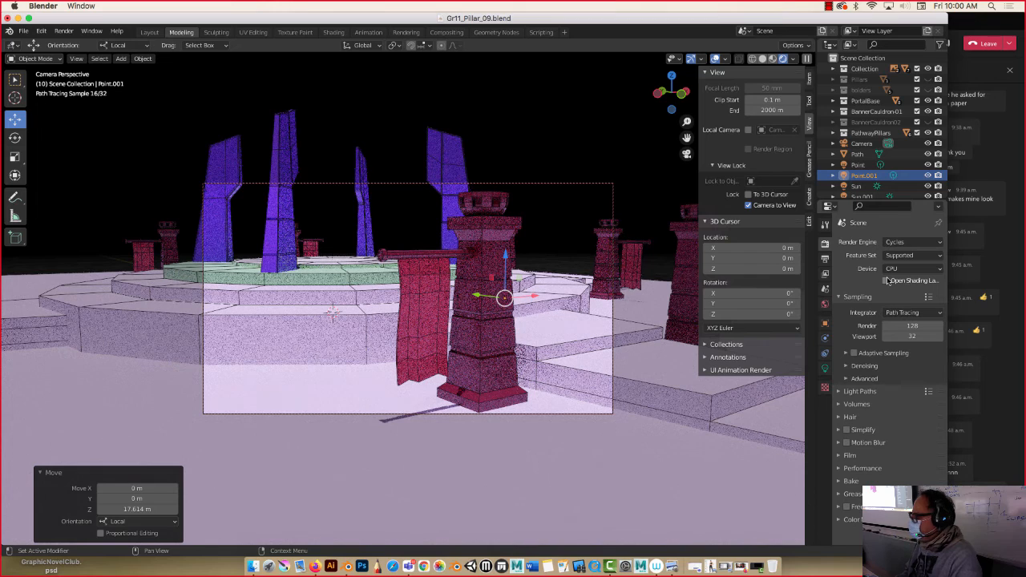
left_click(64, 31)
left_click(72, 43)
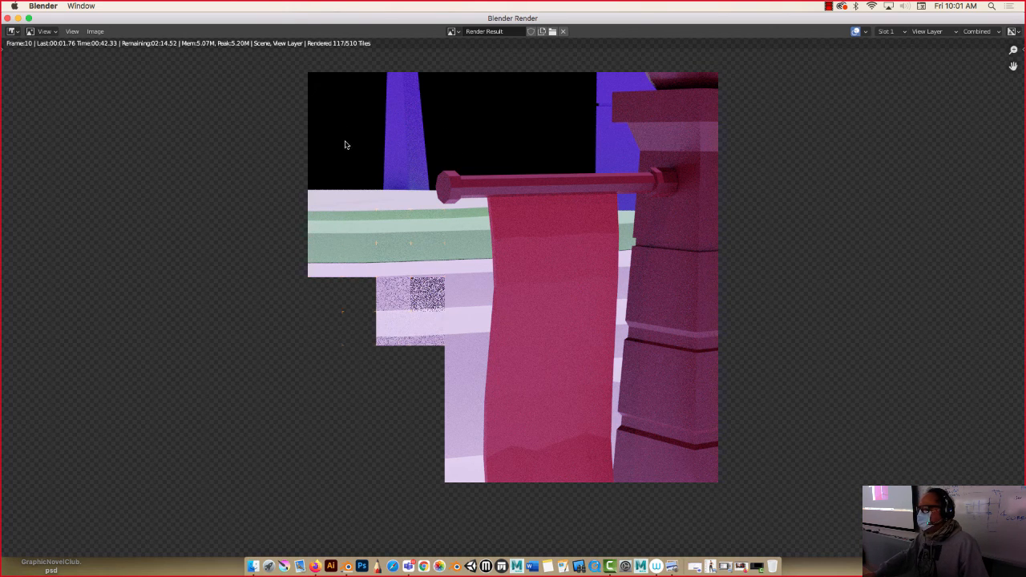
key("Escape")
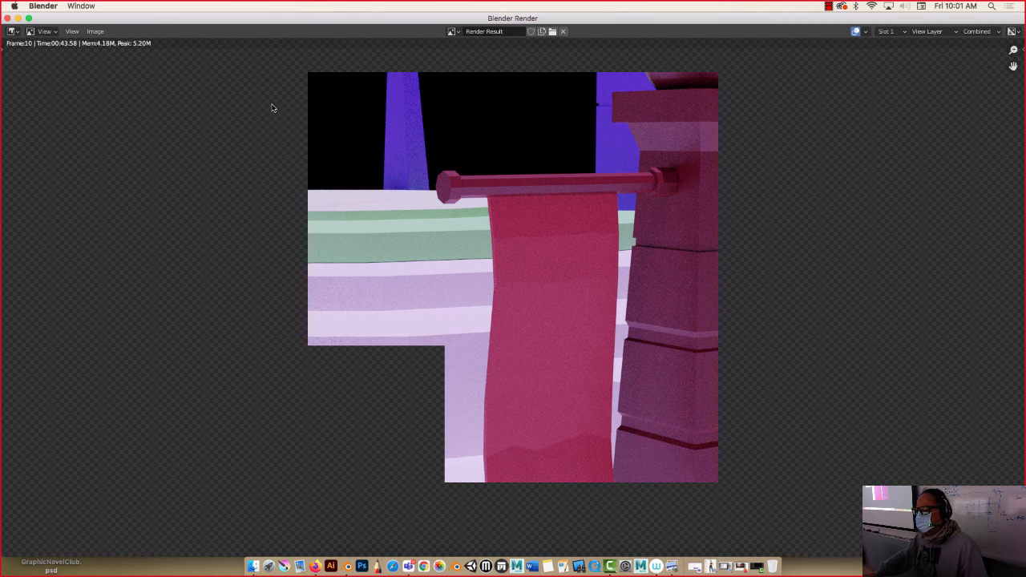
left_click(7, 18)
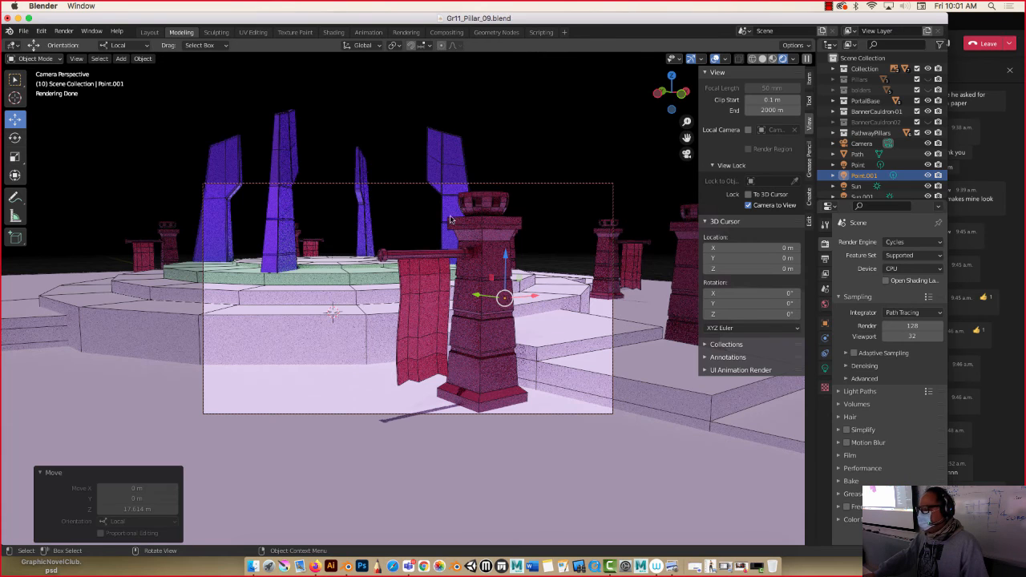
left_click(904, 244)
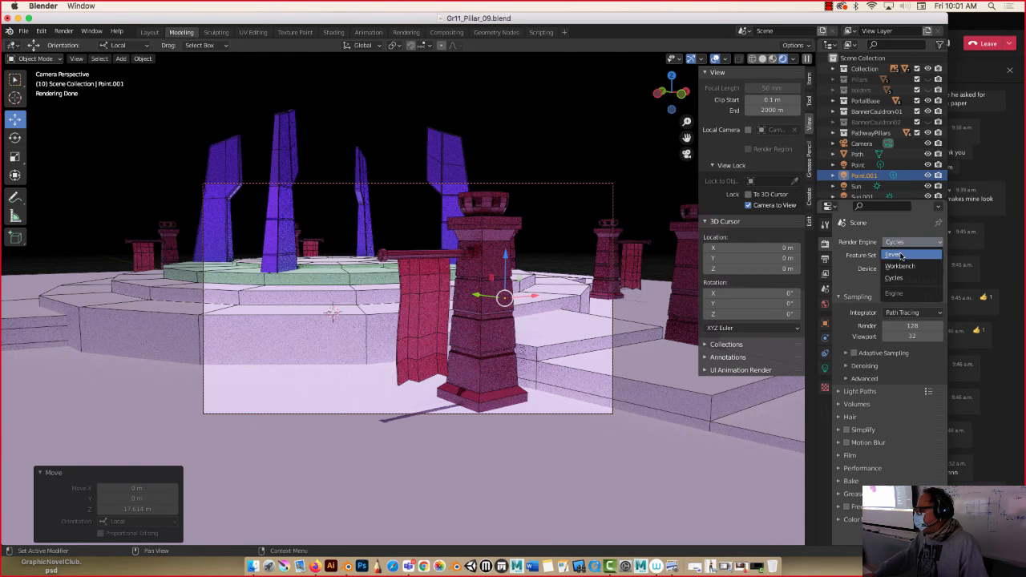
left_click(903, 257)
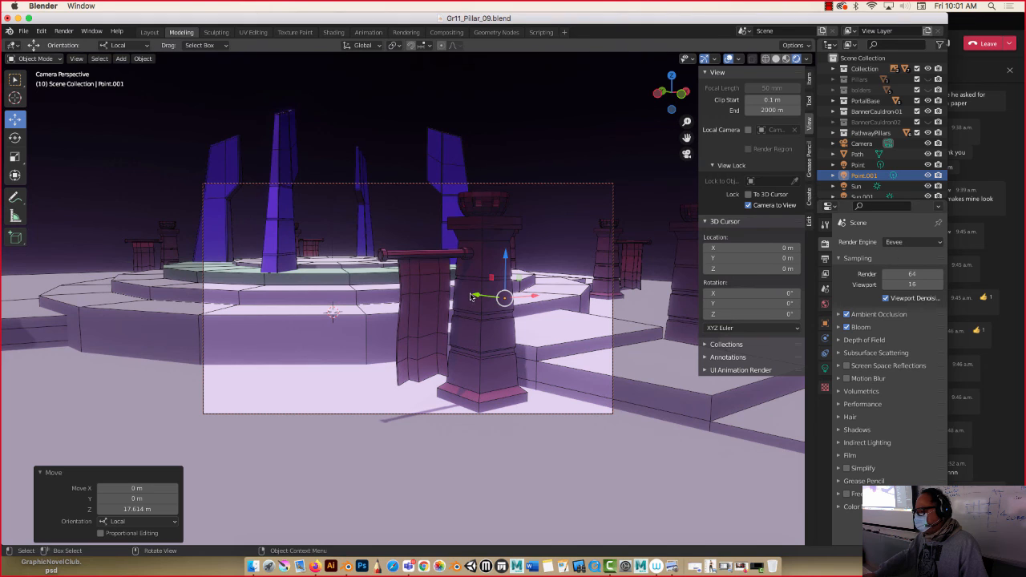
Move the red point light about -8.7 m along its local Y axis, beside the foreground banner pillar.
key("g")
key("y")
left_click(541, 303)
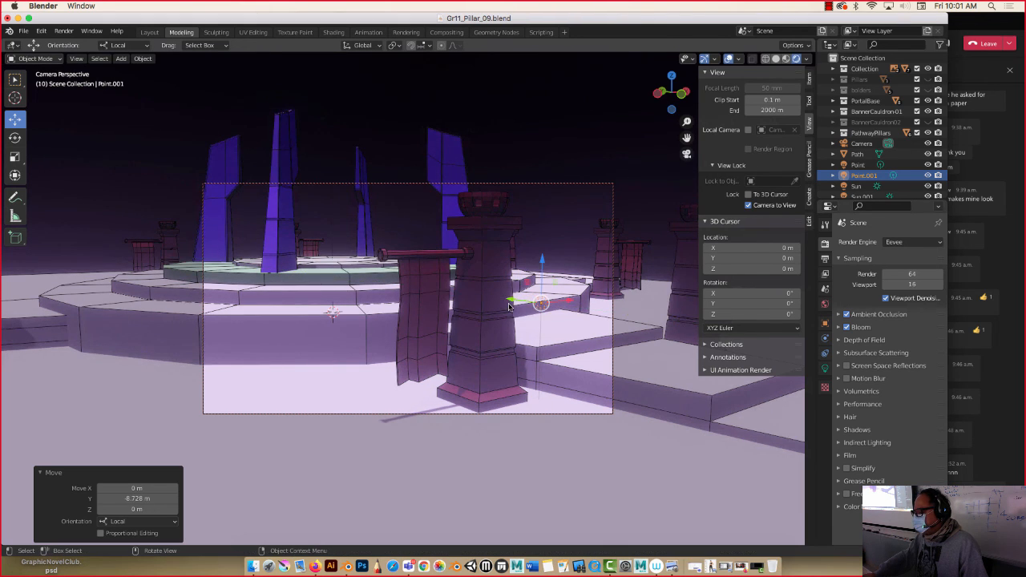
Select the foreground banner pillar with the cauldron on top.
left_click(488, 202)
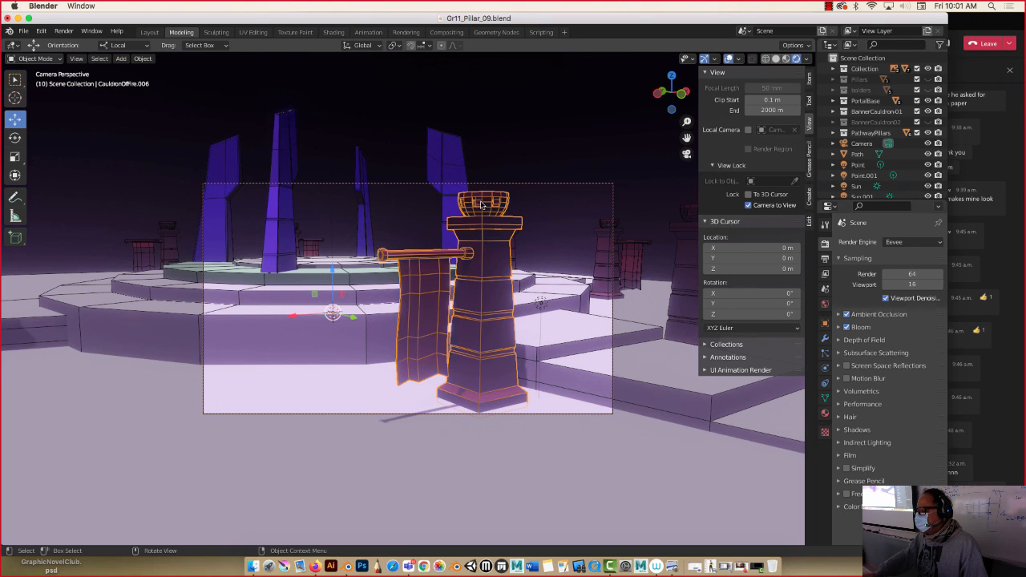